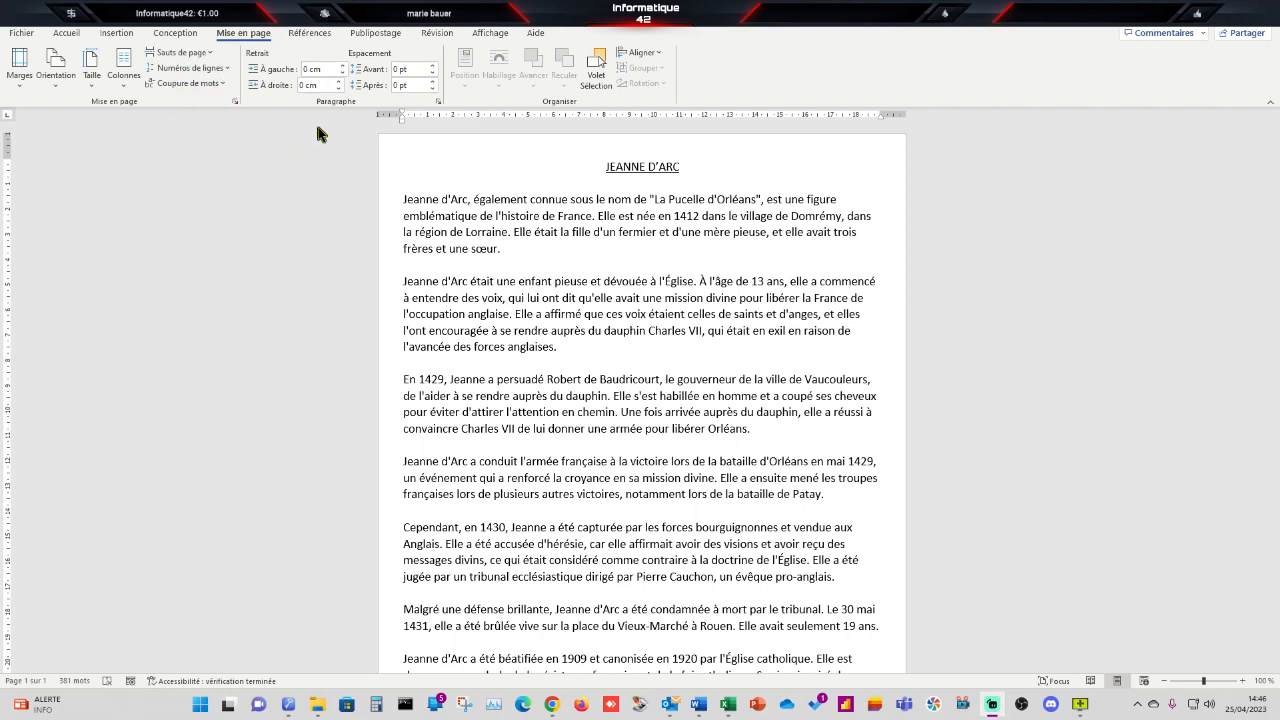
Apply the Normales margin preset (2.5 cm on all sides) to the document
left_click(20, 72)
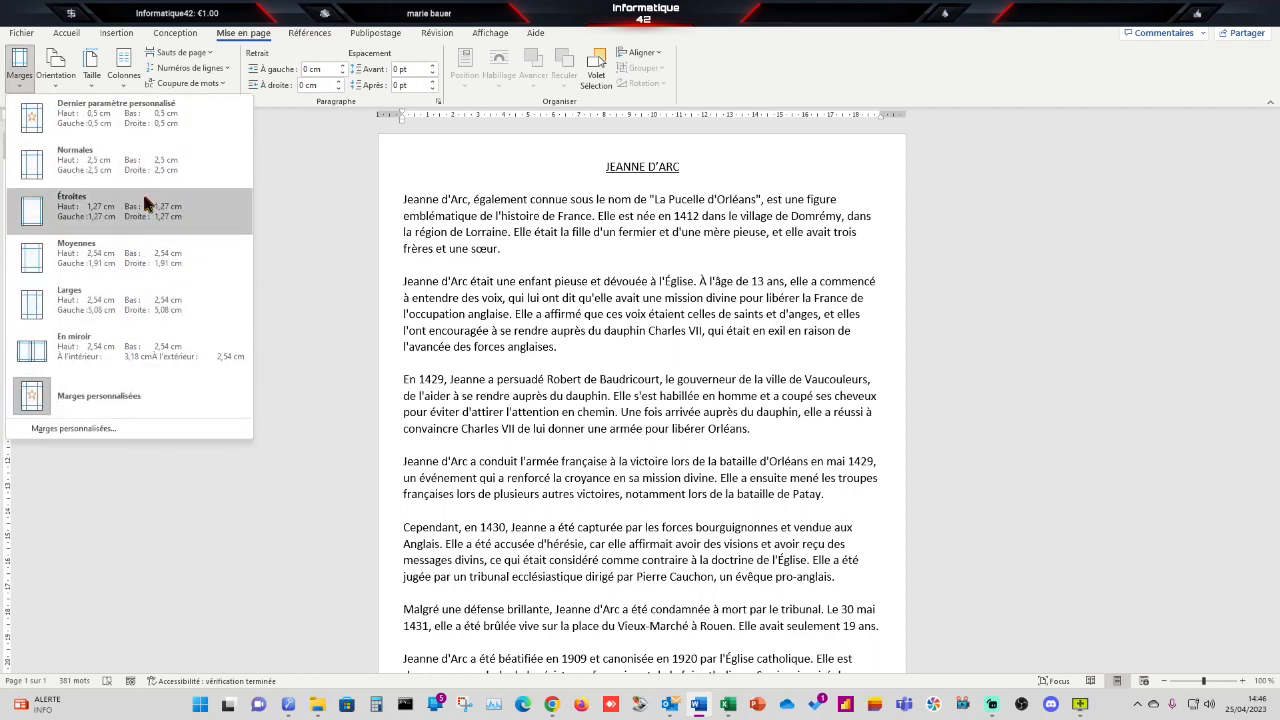
left_click(140, 165)
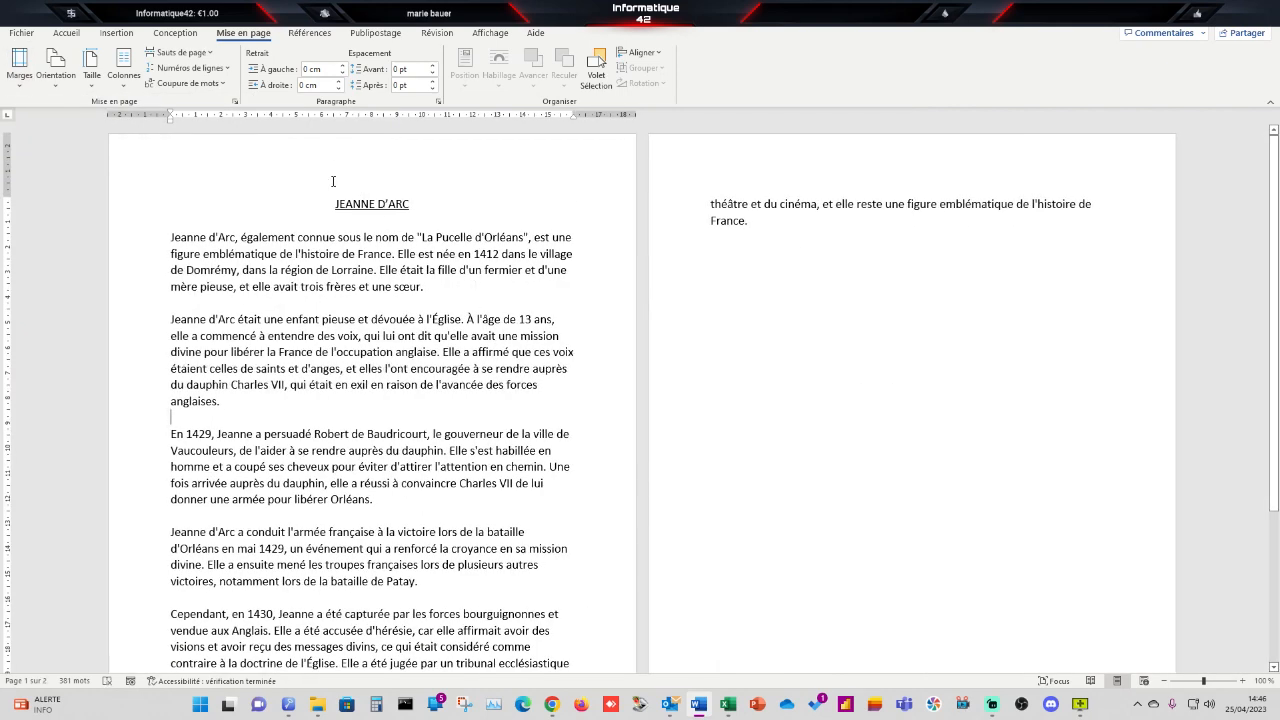
Centre the underlined title JEANNE D'ARC on the first page
key("BackSpace")
left_click_drag(248, 203, 170, 204)
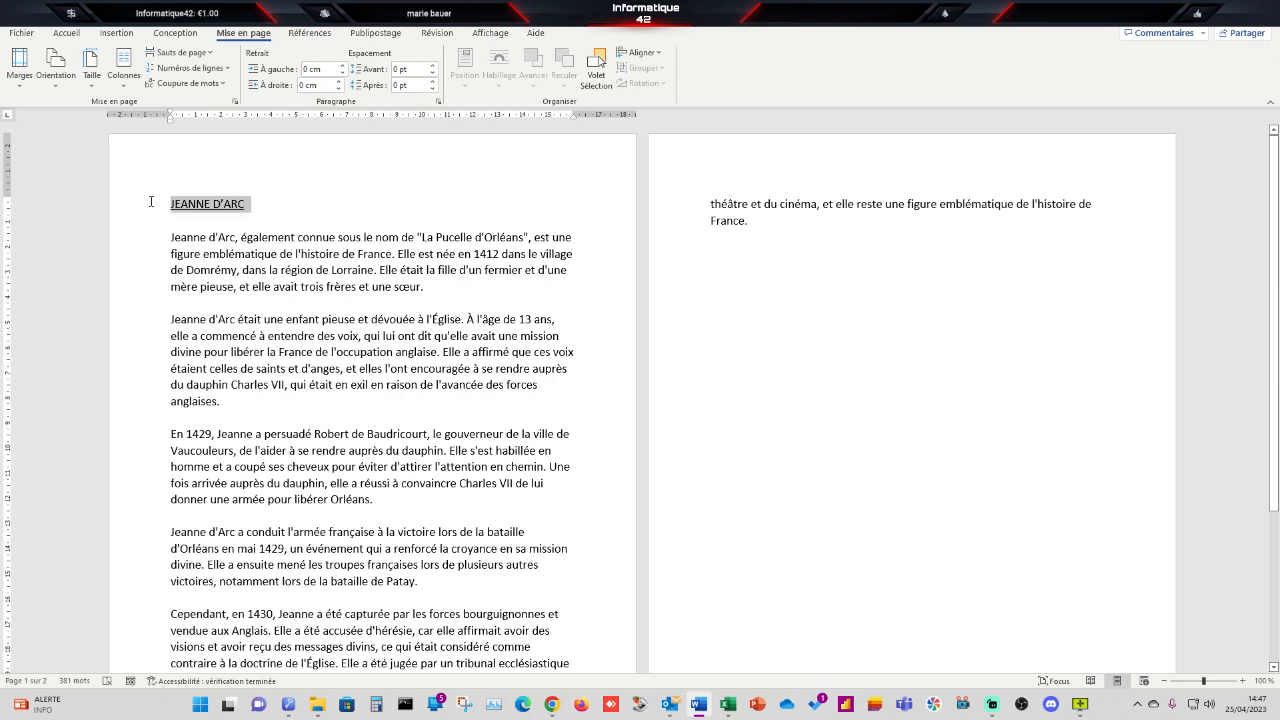
left_click(66, 33)
left_click(383, 79)
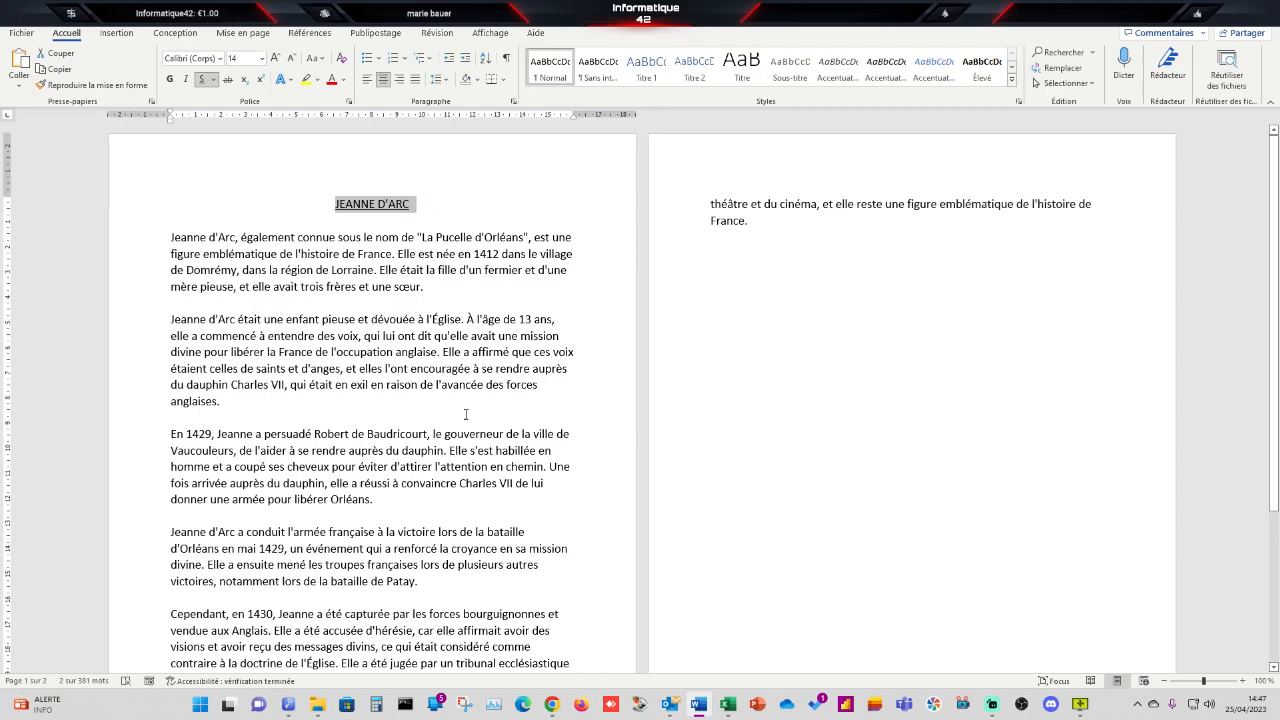
scroll(455, 401, "down", 4)
scroll(590, 490, "up", 4)
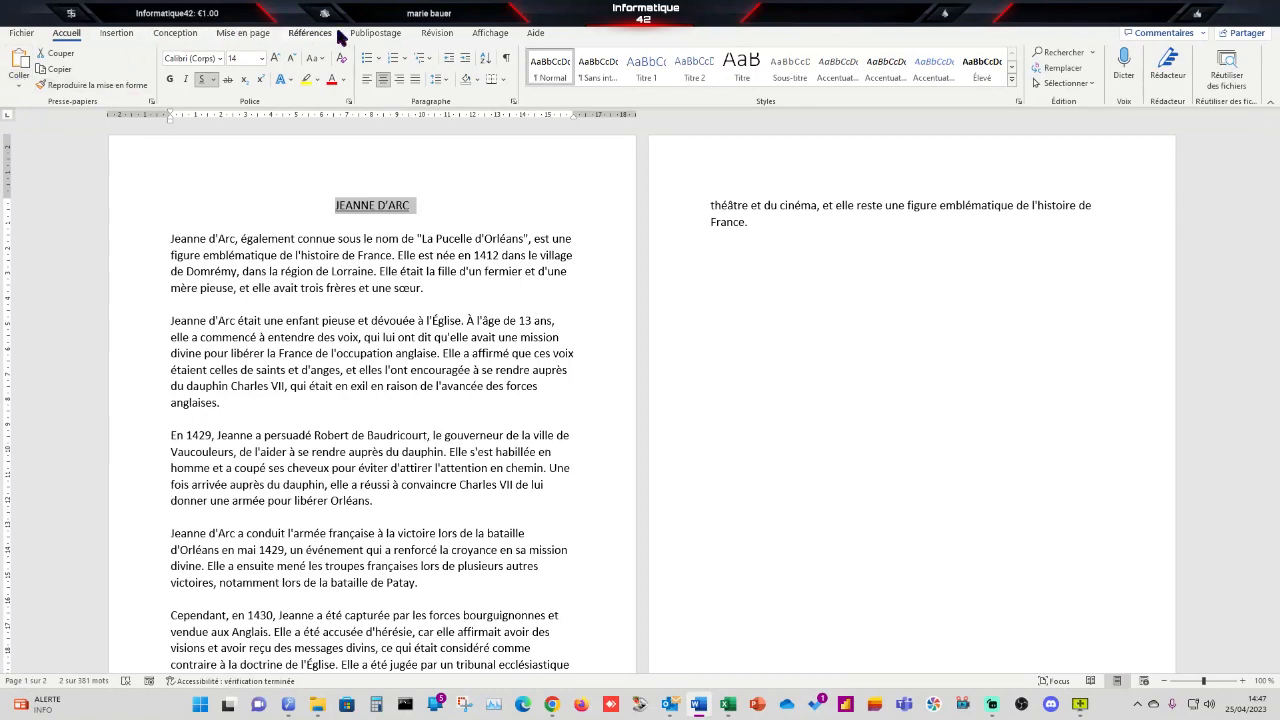
Apply the last custom margin setting, 0.5 cm on all four sides
left_click(243, 32)
left_click(20, 70)
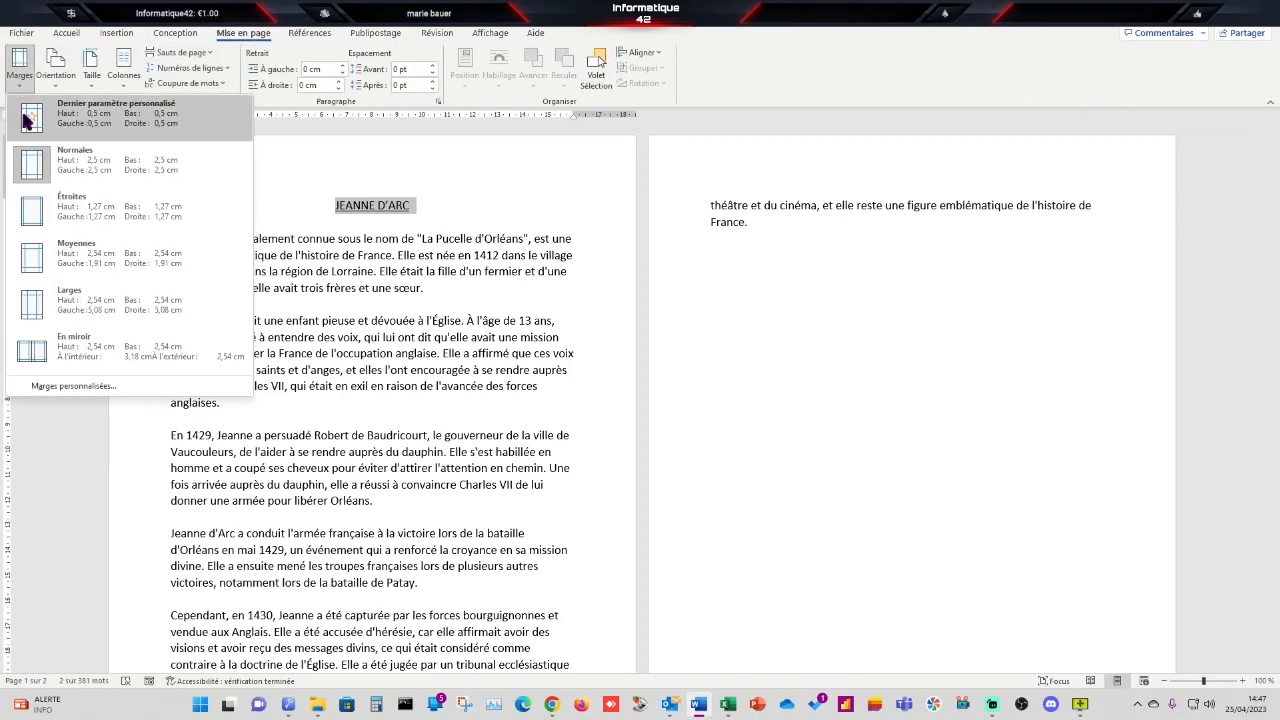
left_click(72, 117)
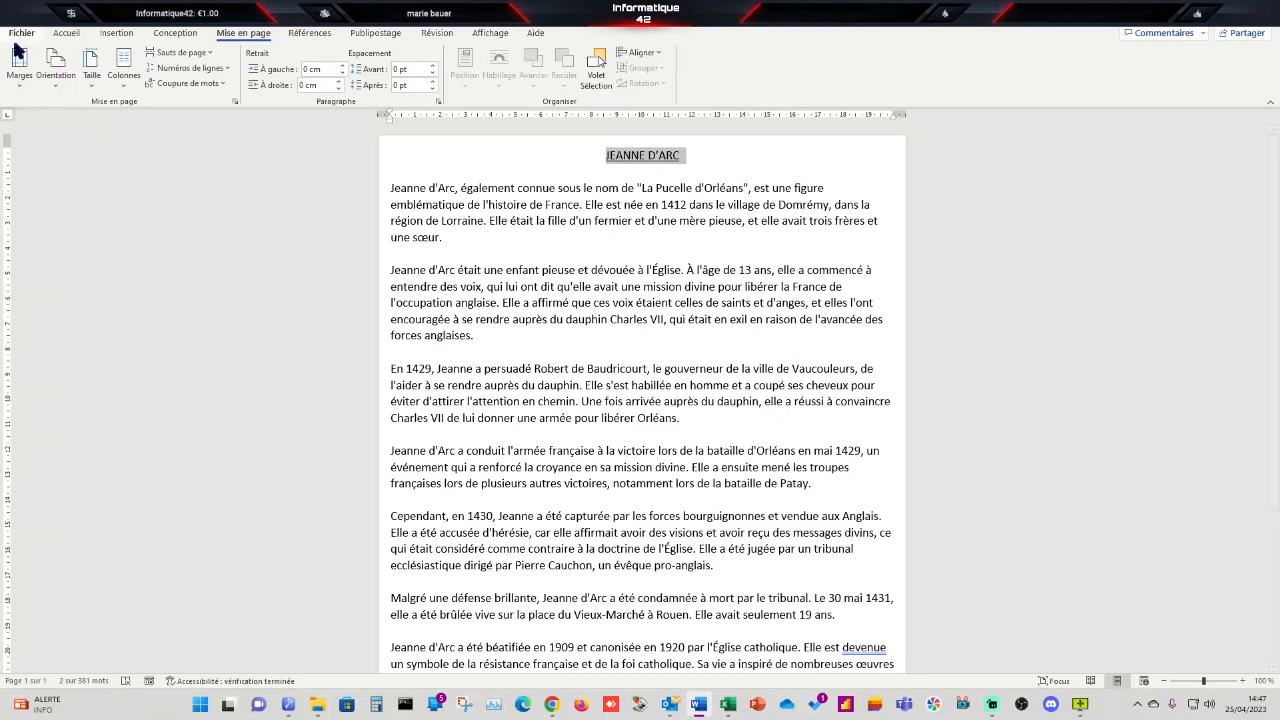
Set custom margins of 1 cm top, bottom, left and right for the whole document, and reapply them as the last custom setting
left_click(20, 80)
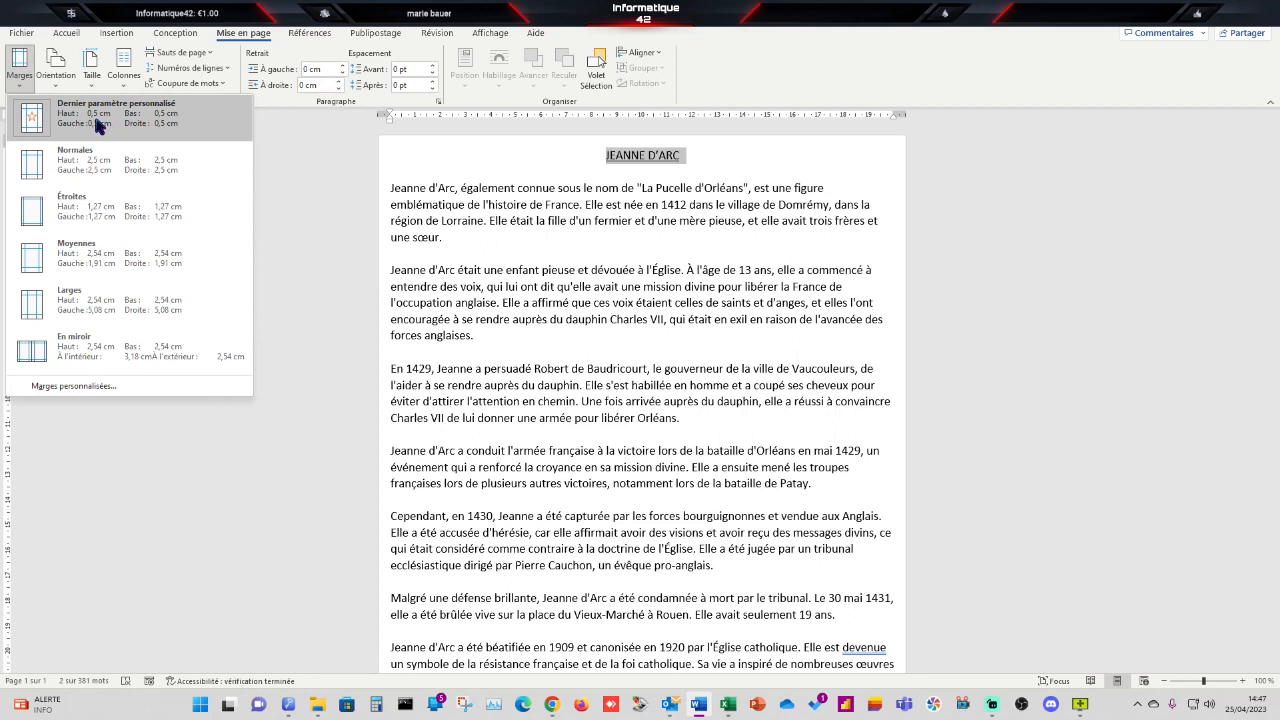
left_click(79, 390)
left_click(558, 216)
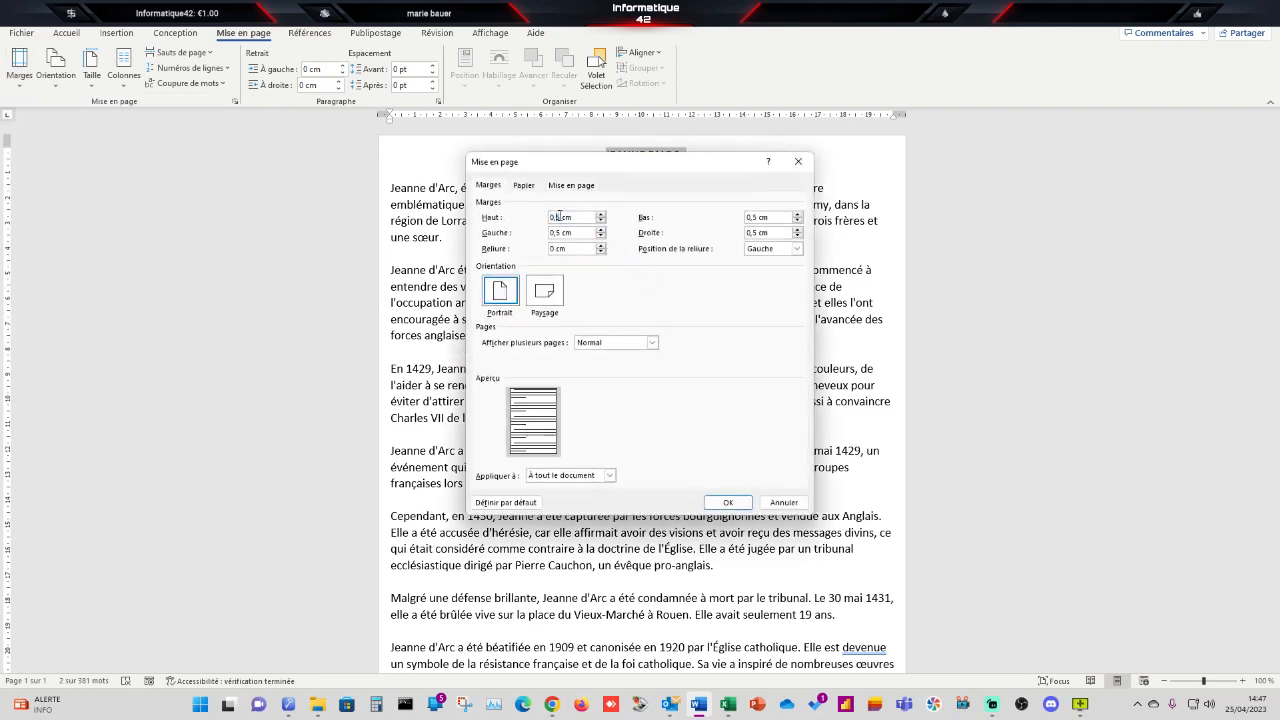
double_click(558, 216)
left_click(552, 232)
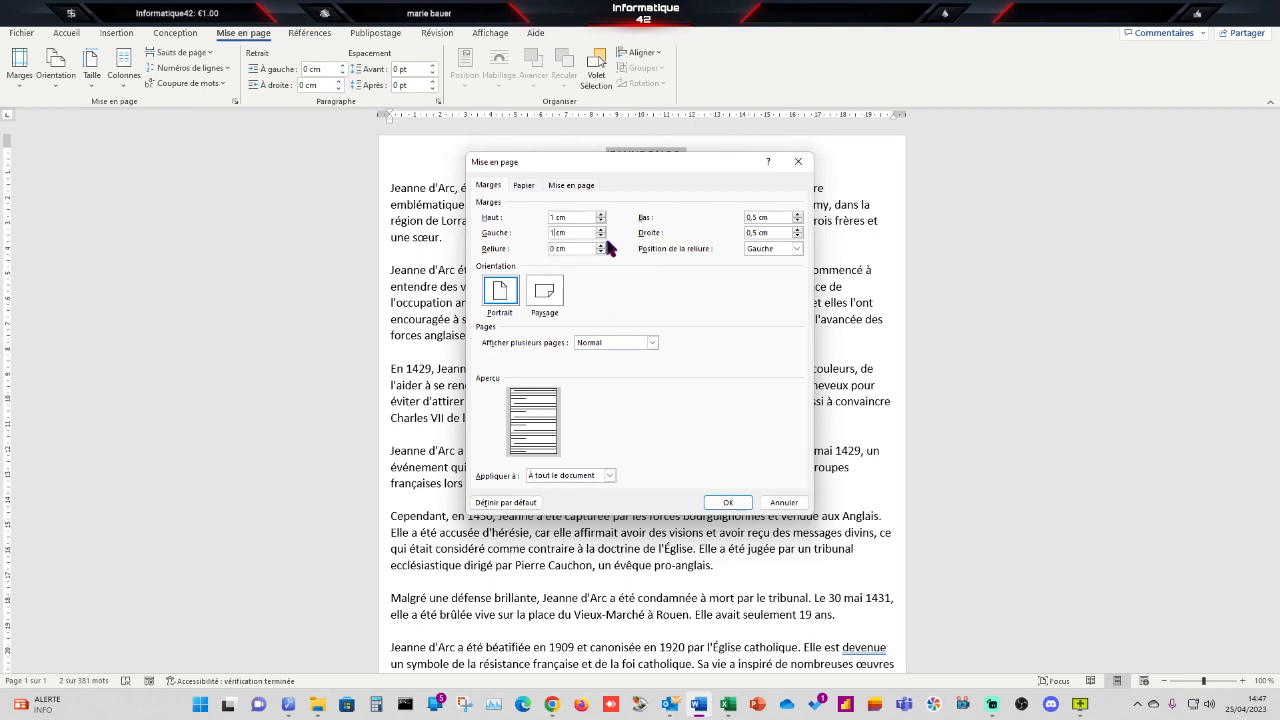
double_click(757, 217)
type("1")
double_click(754, 233)
type("1")
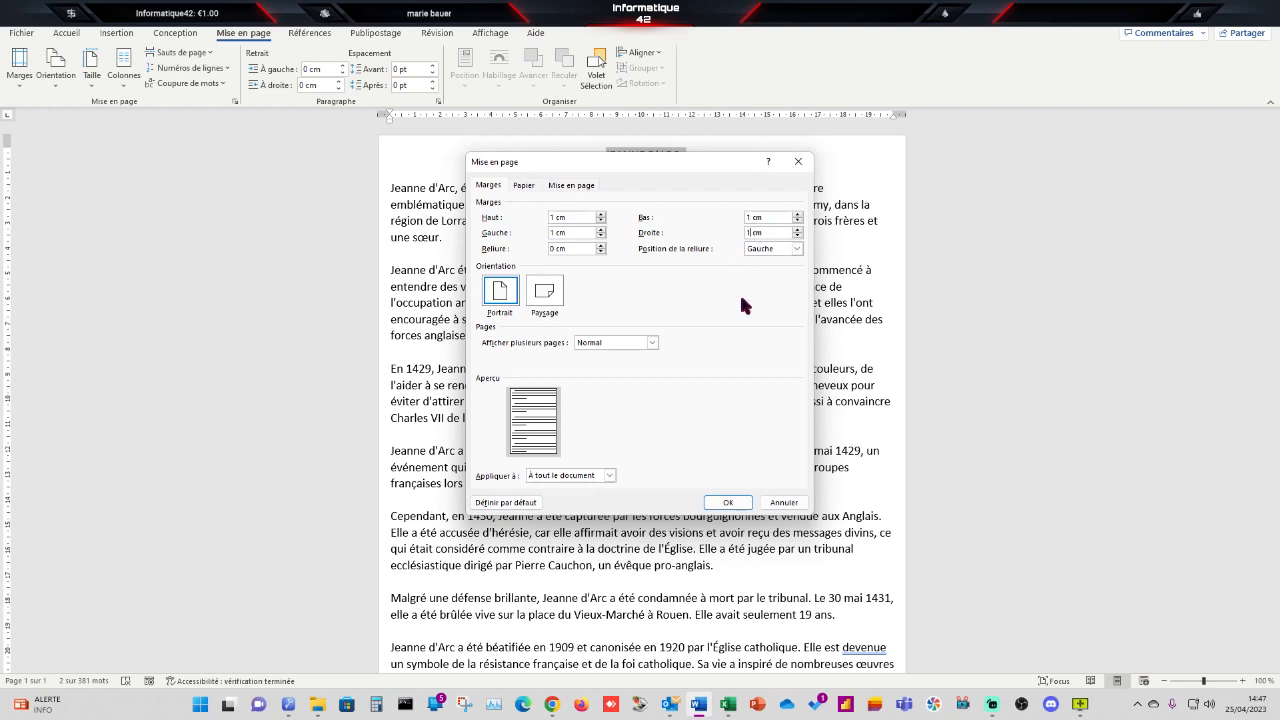
left_click(727, 503)
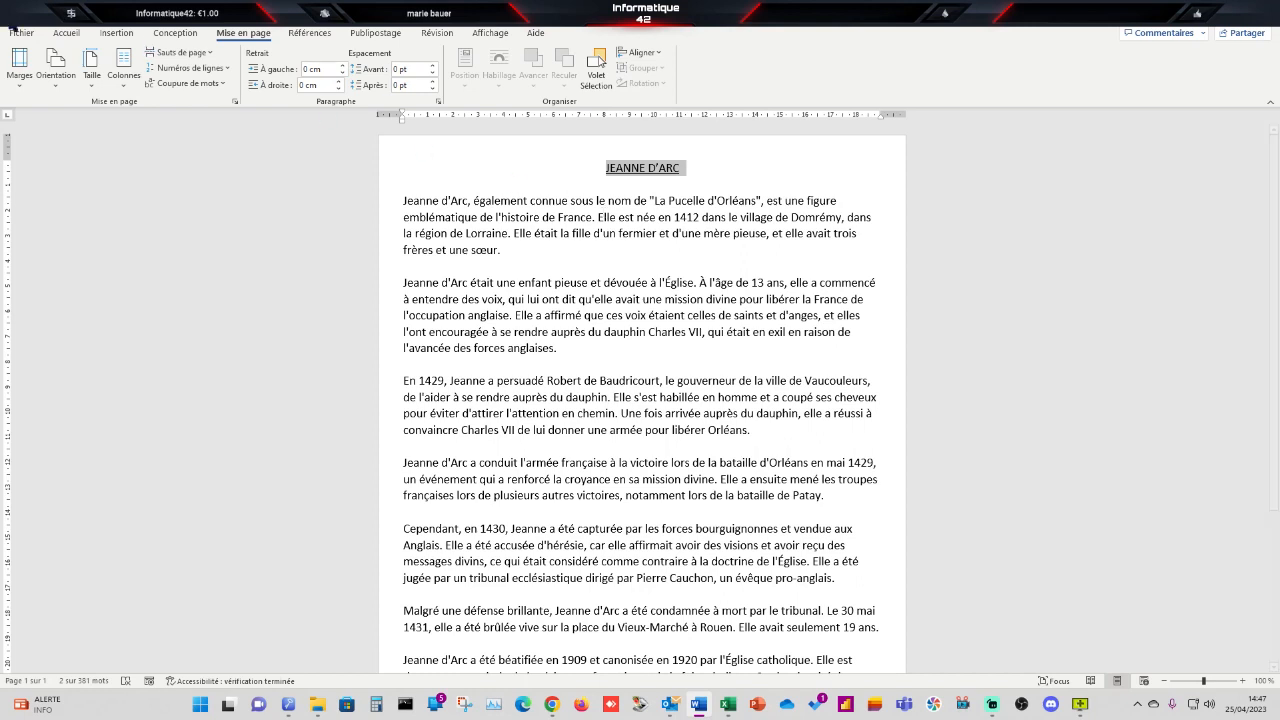
left_click(19, 72)
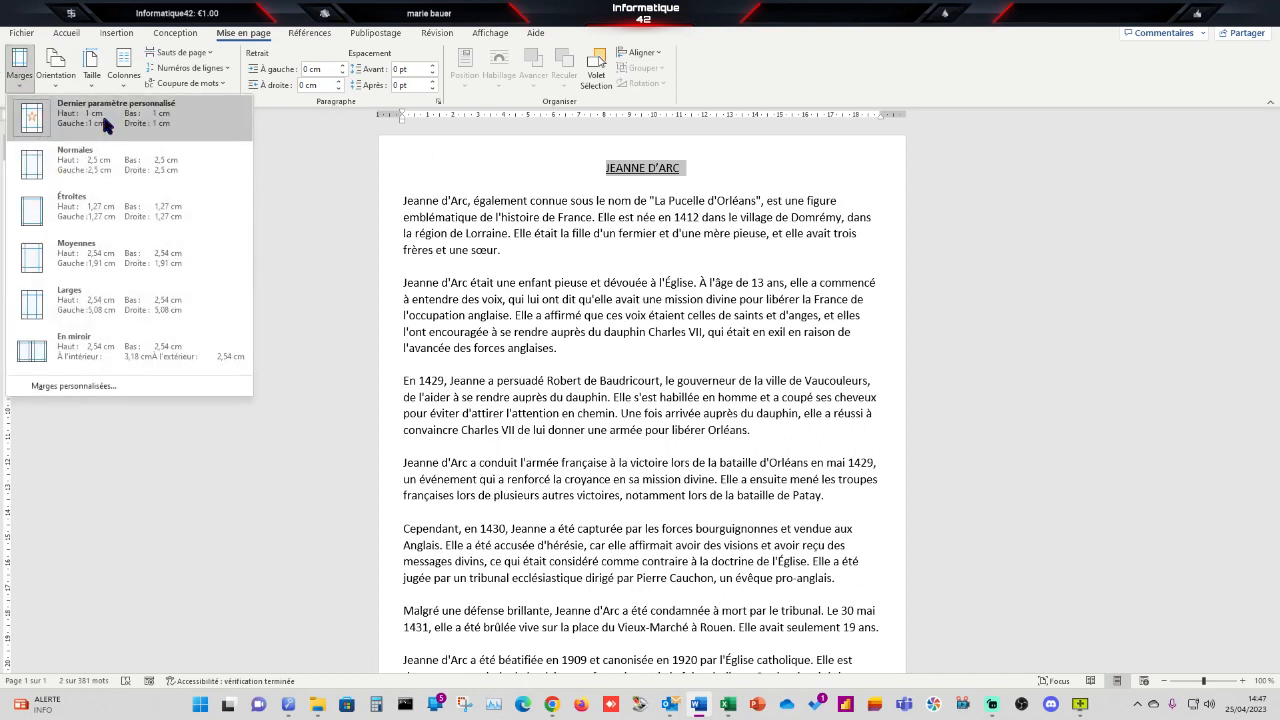
left_click(104, 120)
Review the custom margin, paper and layout settings in the page setup, including the section start options
left_click(19, 72)
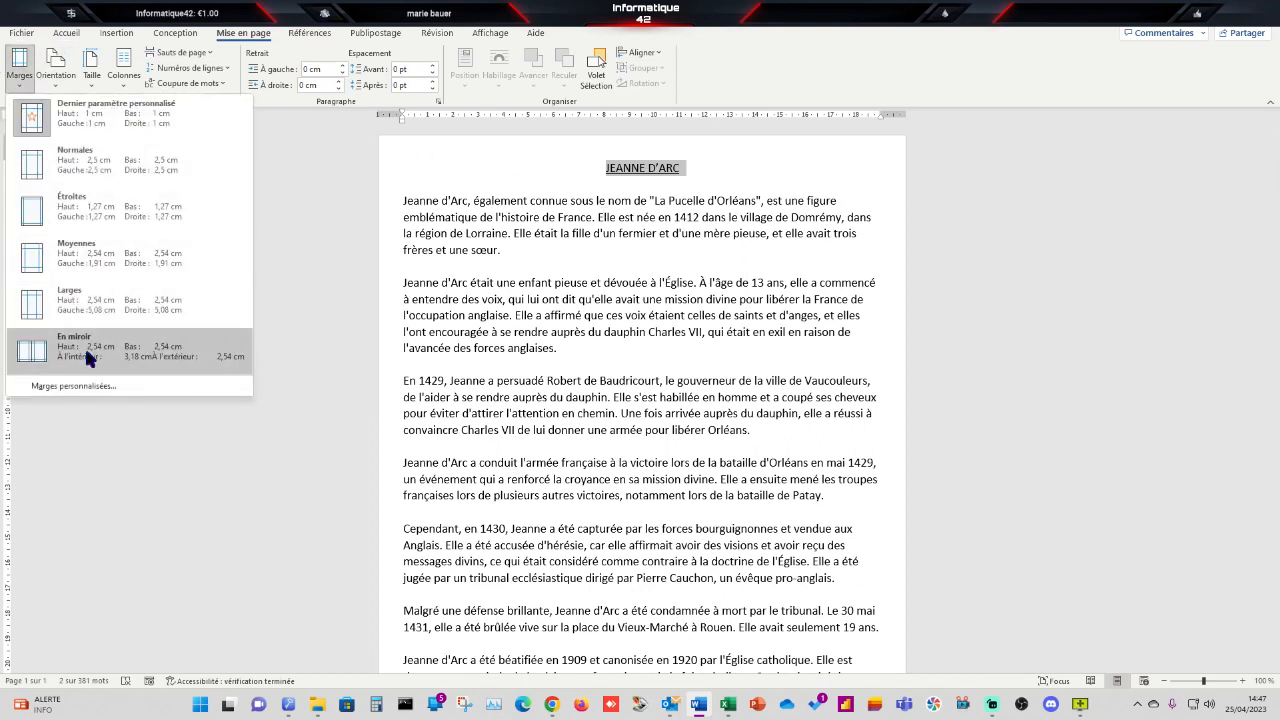
left_click(74, 386)
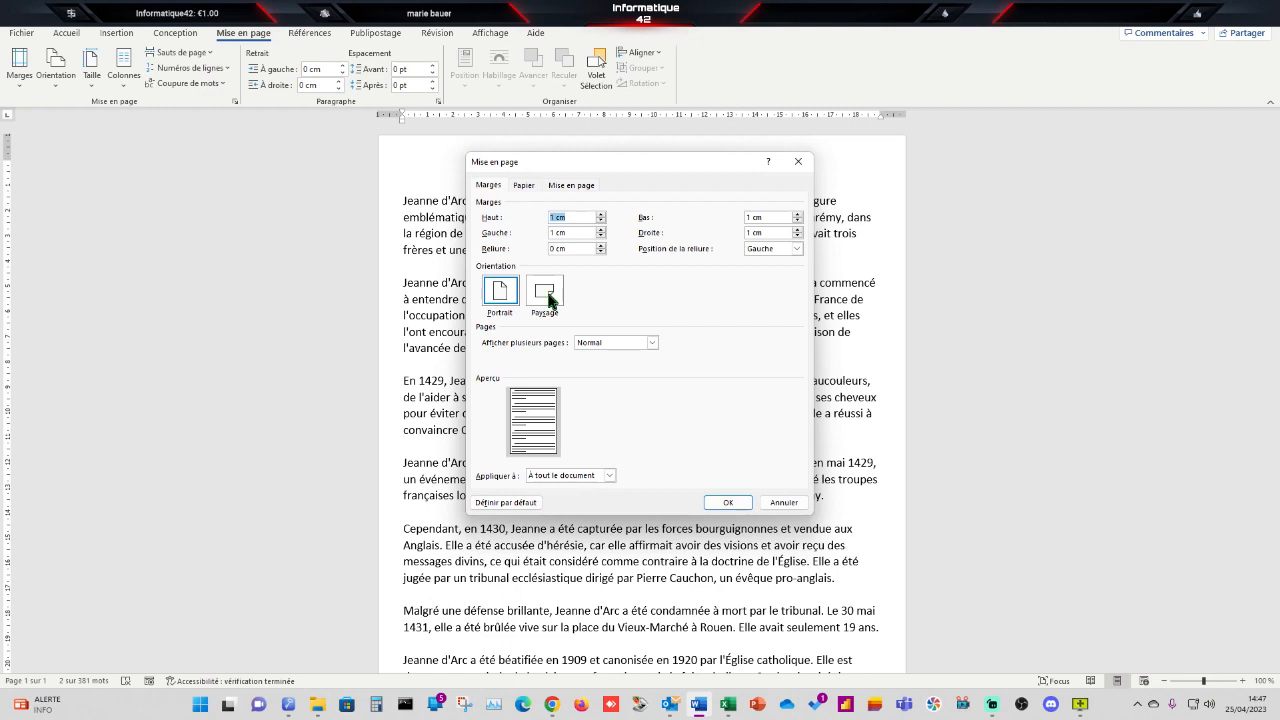
left_click(525, 188)
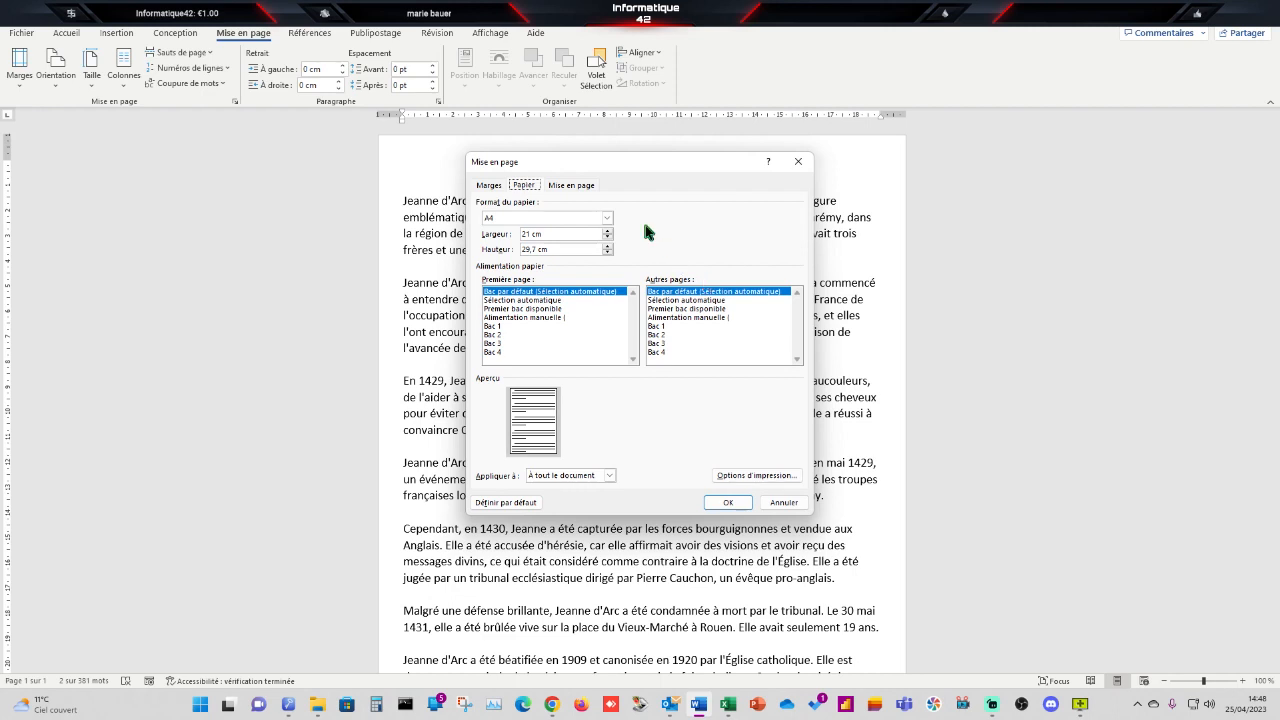
left_click(574, 185)
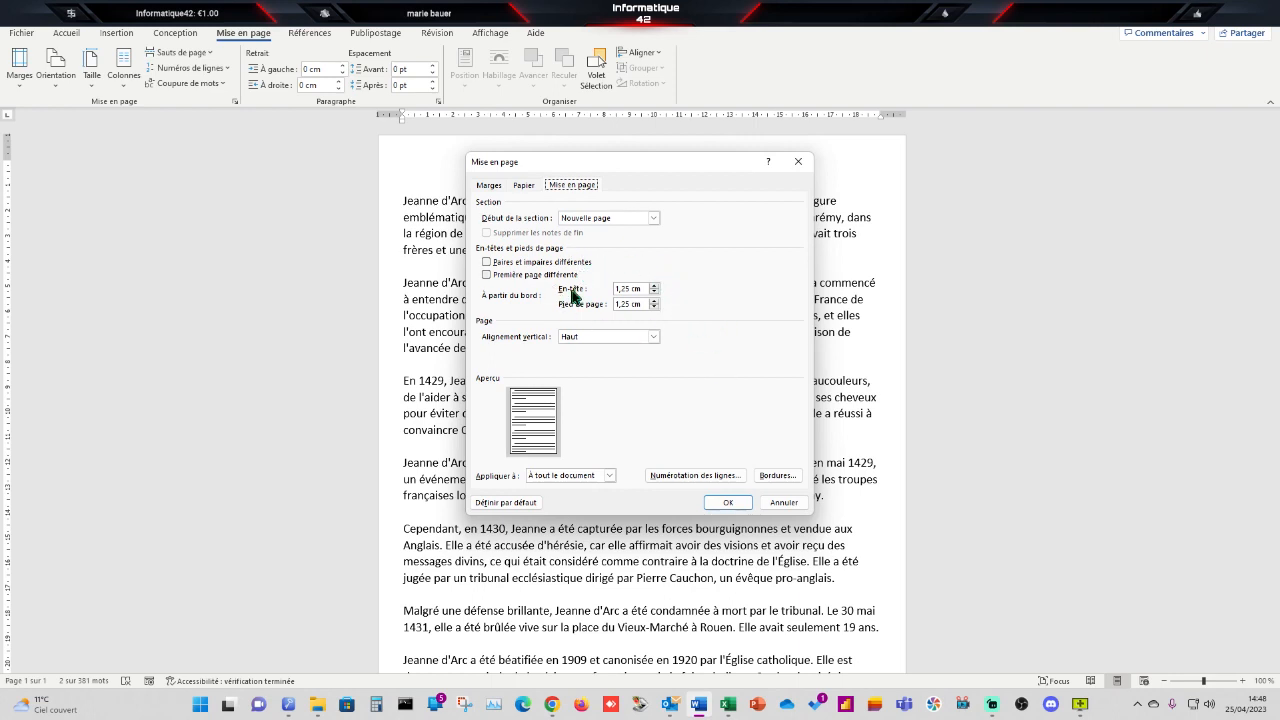
left_click(654, 218)
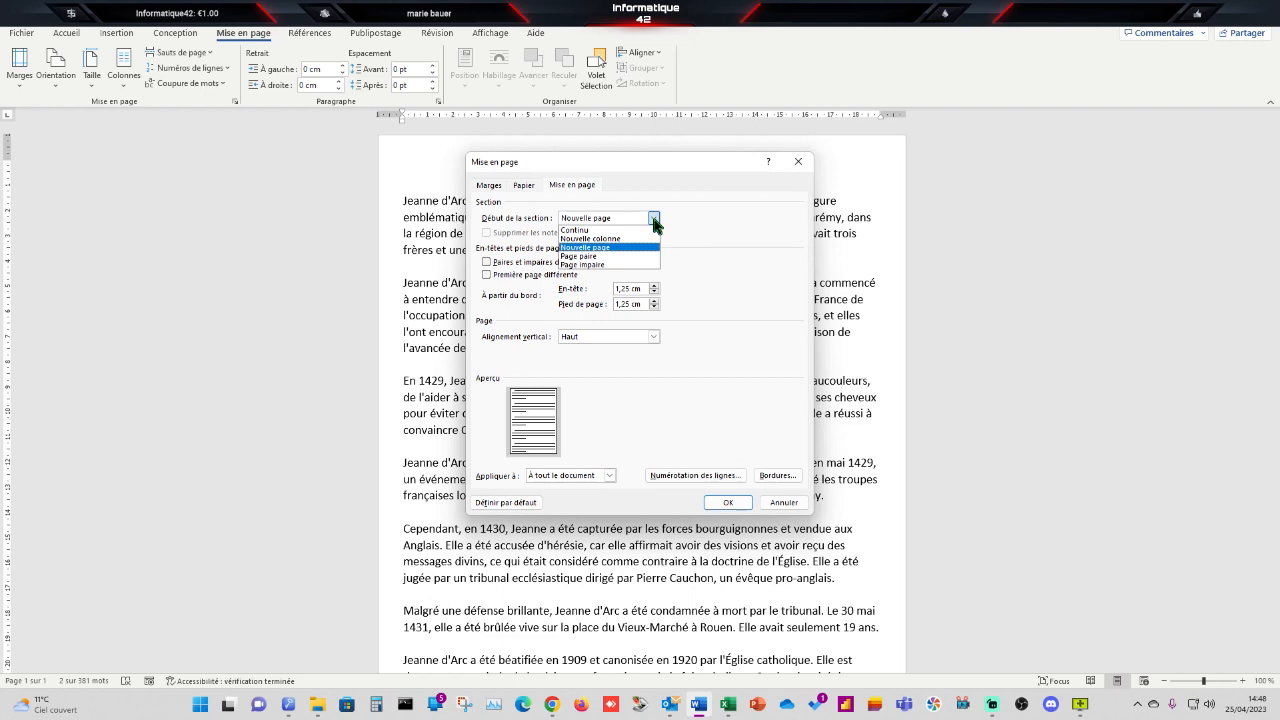
left_click(653, 217)
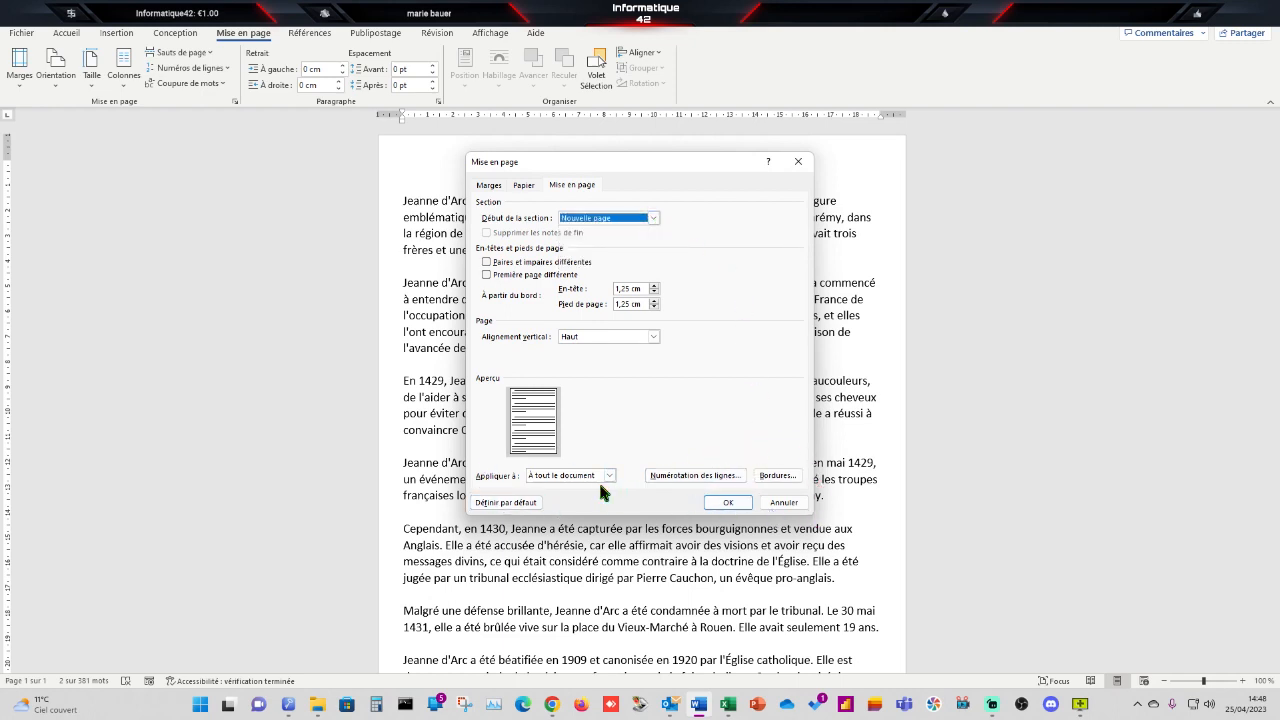
Examine the line numbering options and the borders and shading options without changing anything
left_click(681, 479)
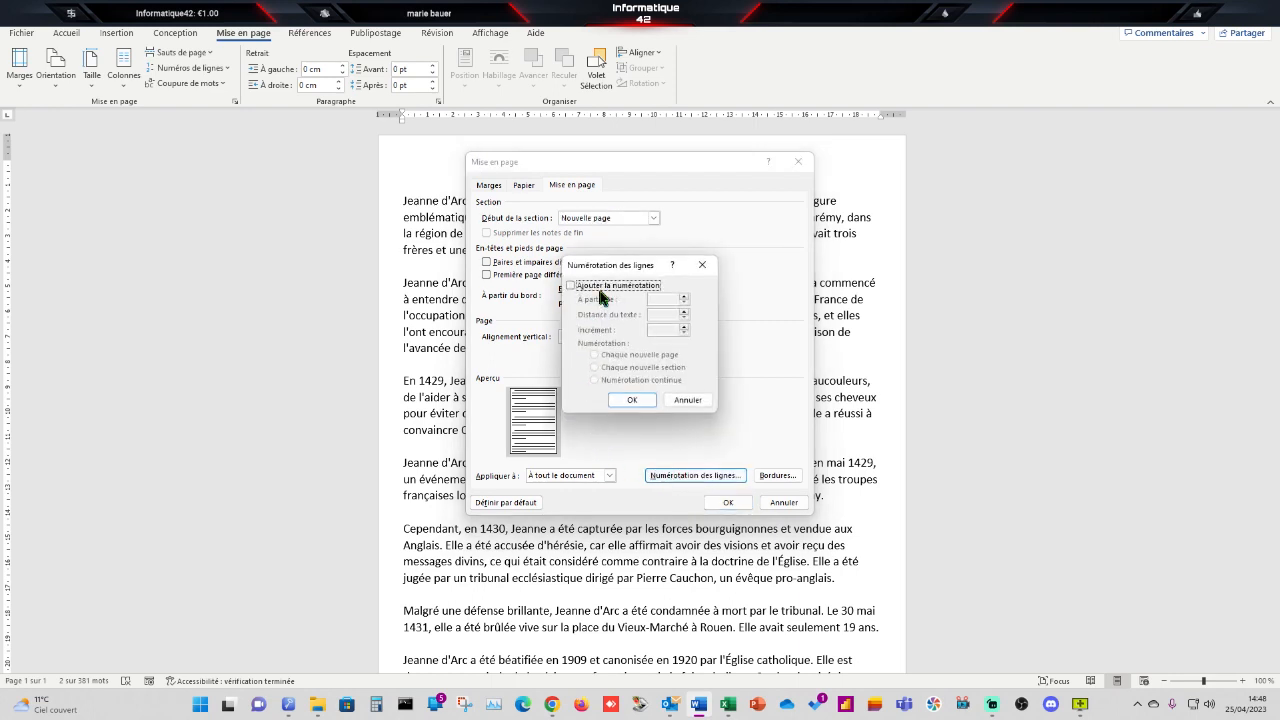
left_click(689, 401)
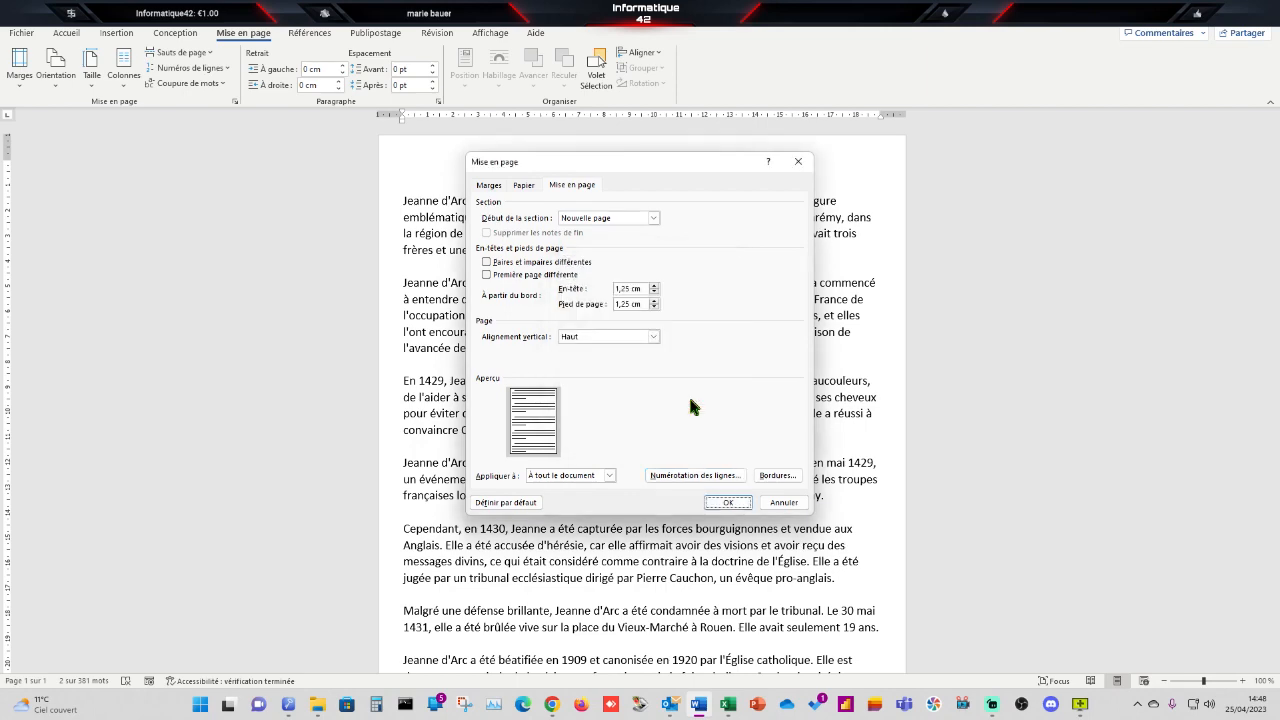
left_click(780, 476)
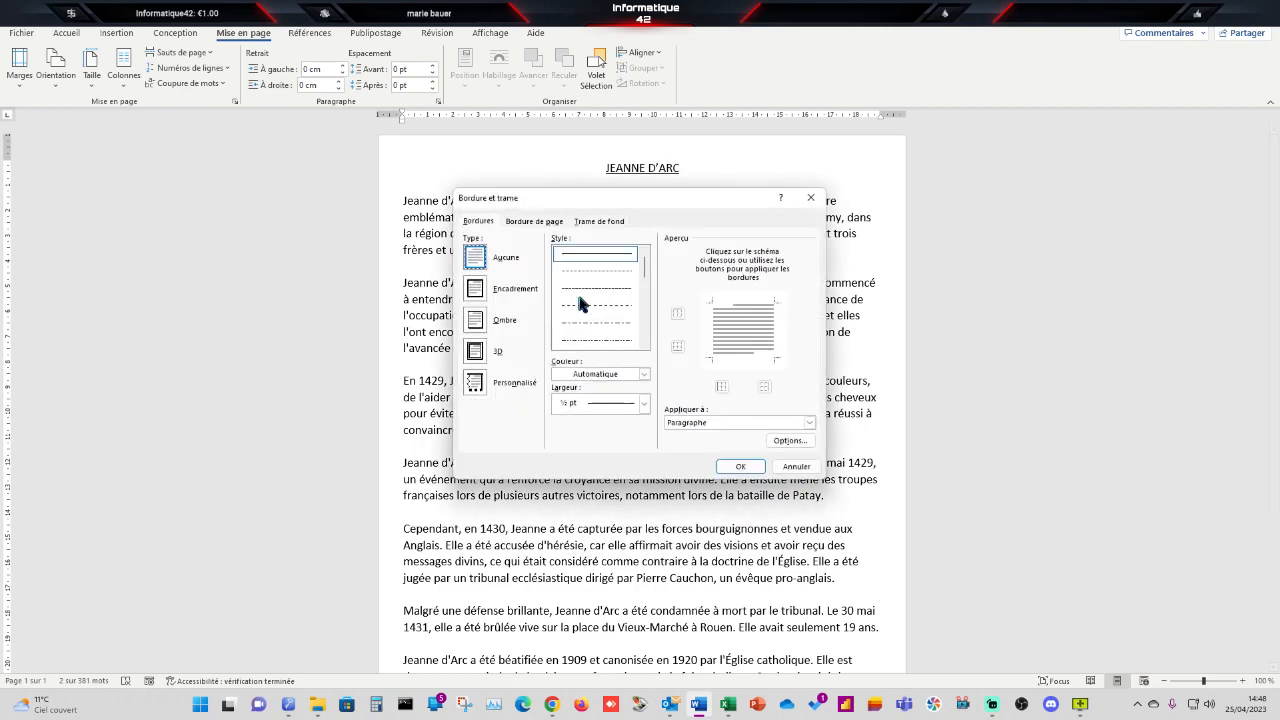
left_click(797, 467)
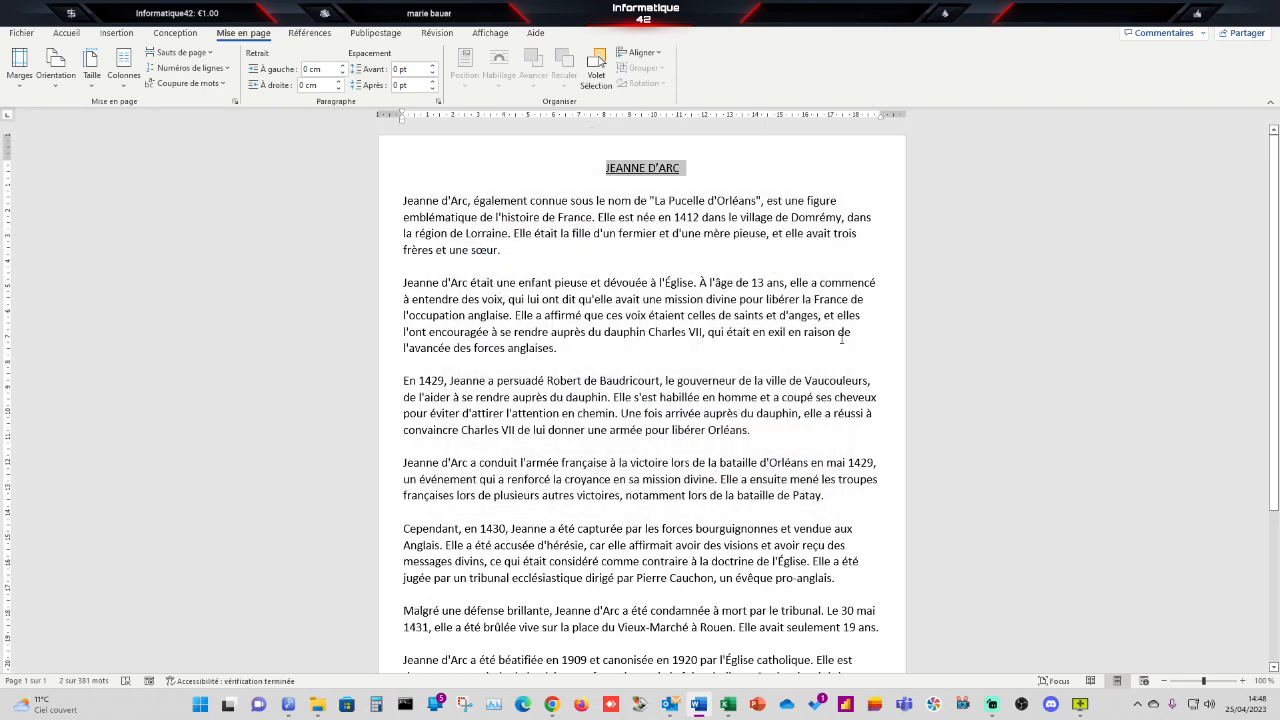
Switch the page orientation to landscape and return it to portrait
left_click(57, 92)
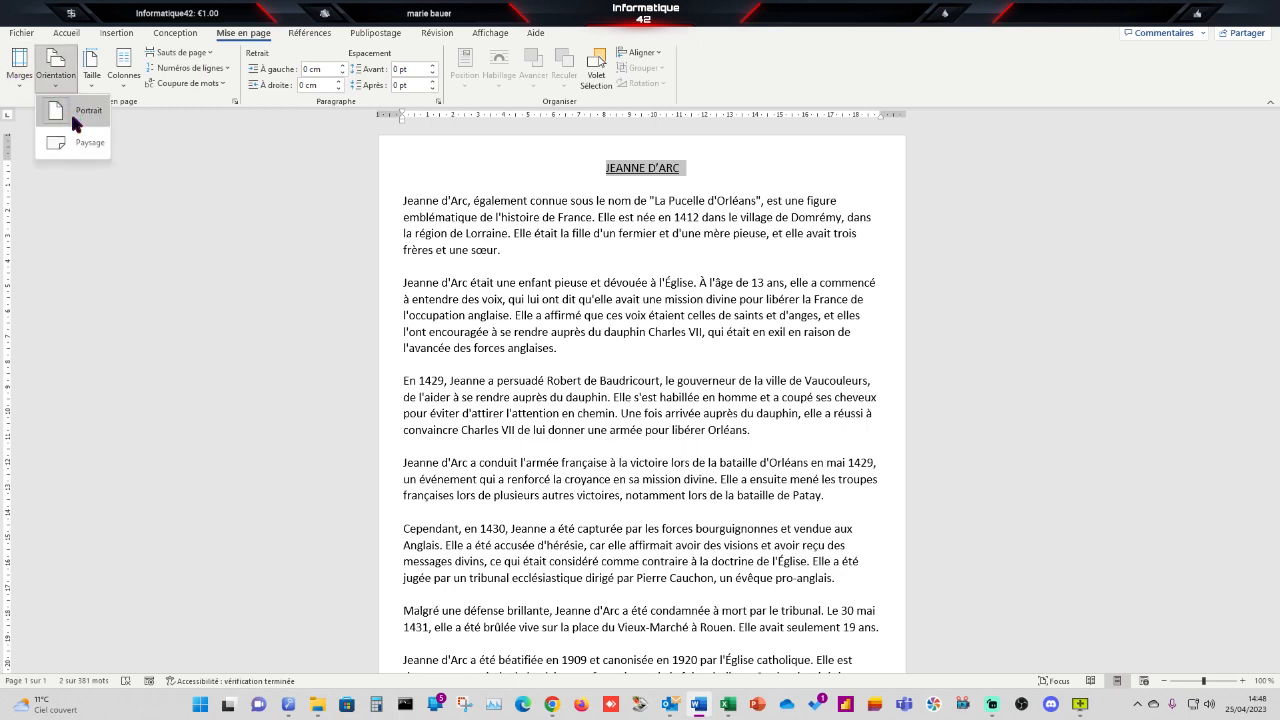
left_click(75, 143)
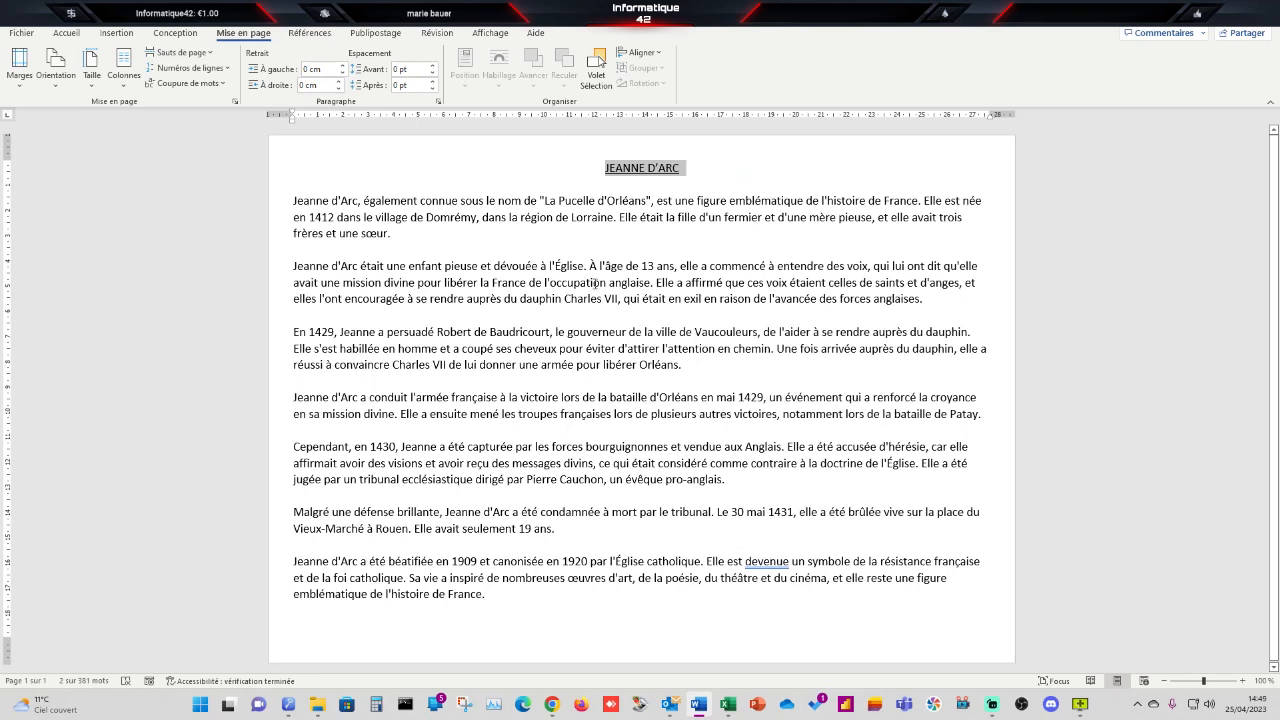
left_click(58, 80)
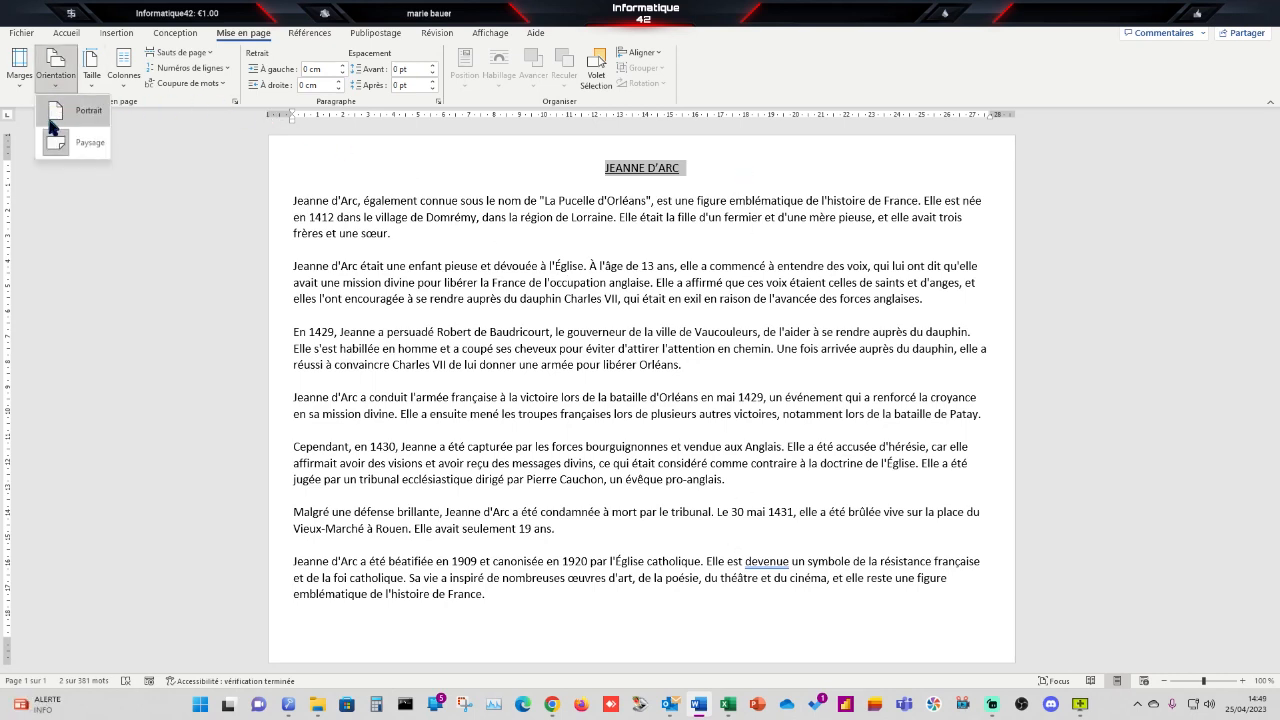
left_click(72, 118)
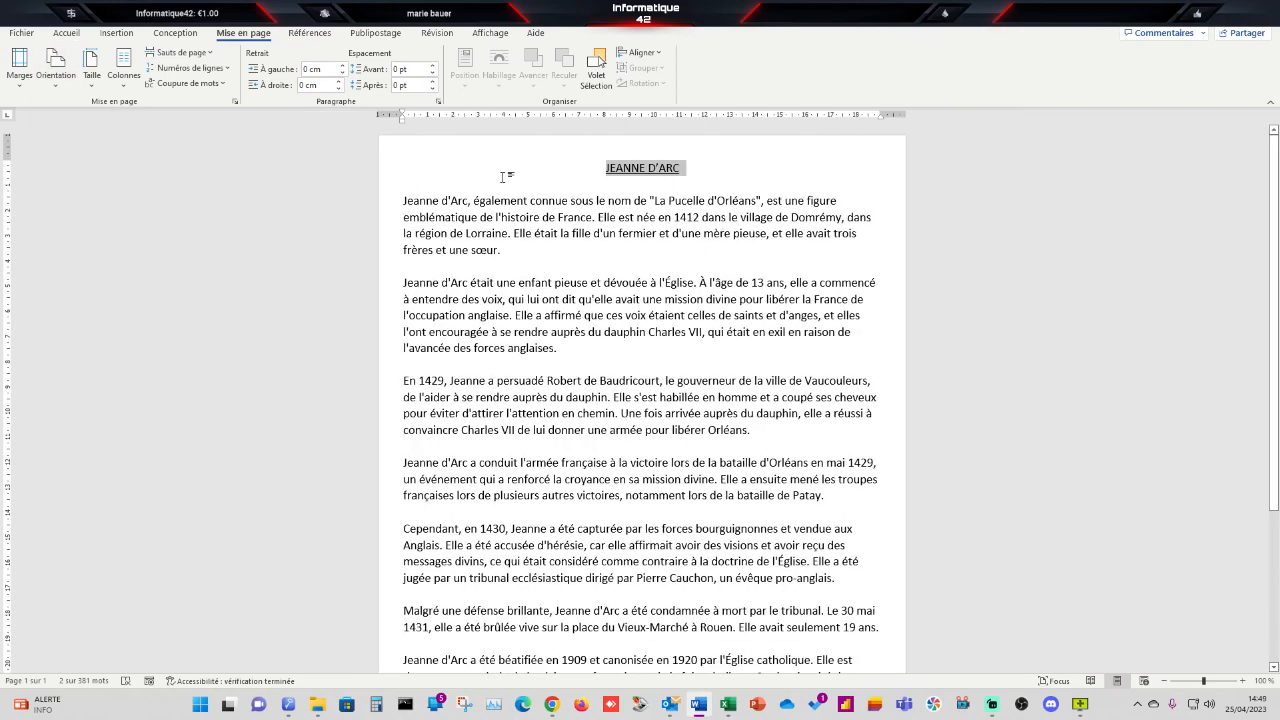
Insert blank lines before the first body paragraph so that the text under the title moves to page 2
left_click(403, 198)
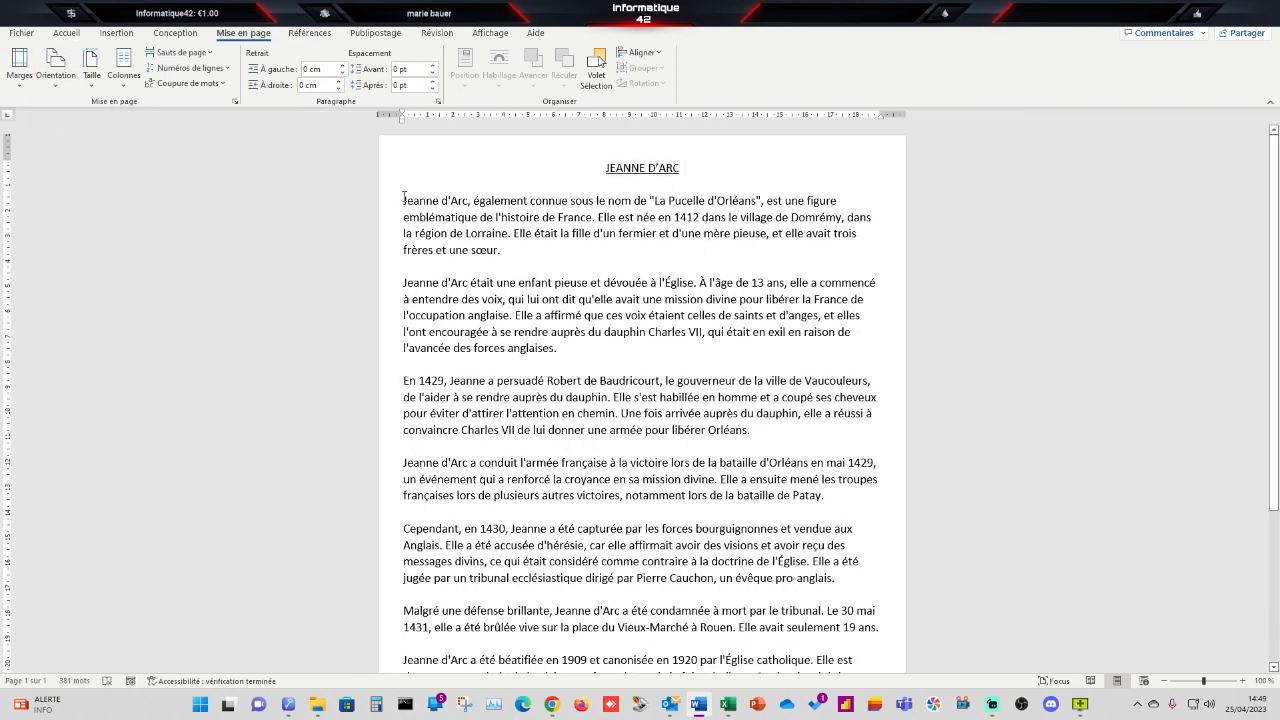
key("Return")
key("Return")
key("Return")
key("Return")
key("Return")
key("Return")
key("Return")
key("Return")
key("Return")
key("Return")
key("Return")
key("Return")
key("Return")
key("Return")
key("Return")
key("Return")
key("Return")
key("Return")
key("Return")
key("Return")
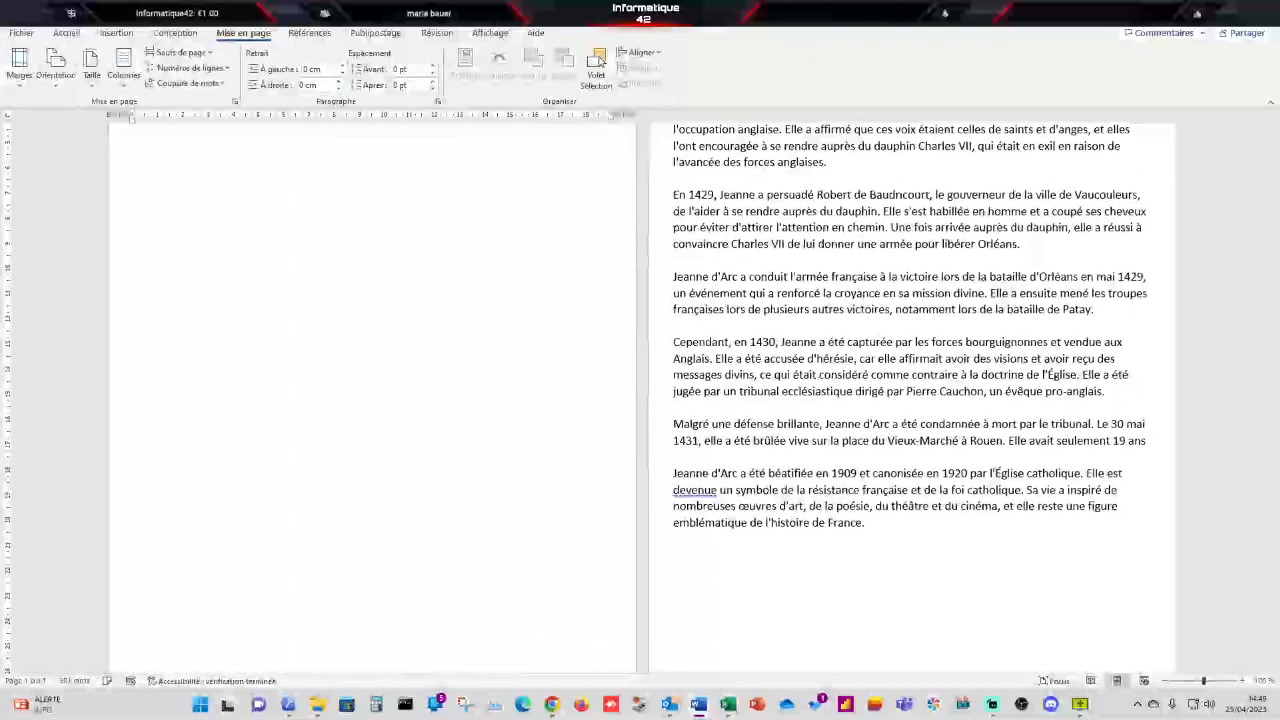
key("Return")
key("Return")
key("Return")
key("Return")
key("Return")
key("Return")
key("Return")
key("Return")
key("Return")
key("Return")
key("Return")
key("Return")
key("Return")
key("Return")
key("Return")
key("Return")
key("BackSpace")
key("BackSpace")
key("BackSpace")
key("BackSpace")
key("BackSpace")
key("BackSpace")
key("BackSpace")
key("BackSpace")
key("BackSpace")
key("BackSpace")
key("BackSpace")
key("BackSpace")
key("BackSpace")
key("BackSpace")
key("BackSpace")
key("BackSpace")
key("BackSpace")
key("BackSpace")
key("BackSpace")
key("BackSpace")
key("BackSpace")
key("Return")
key("Return")
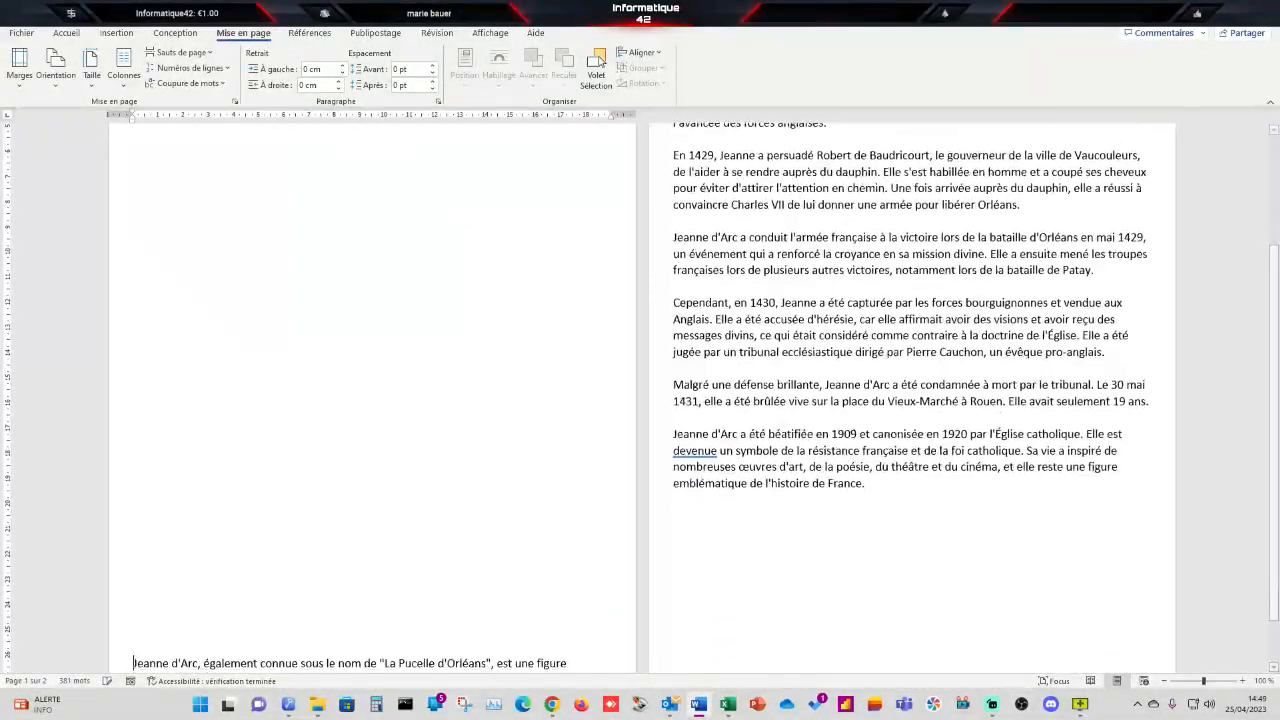
key("Return")
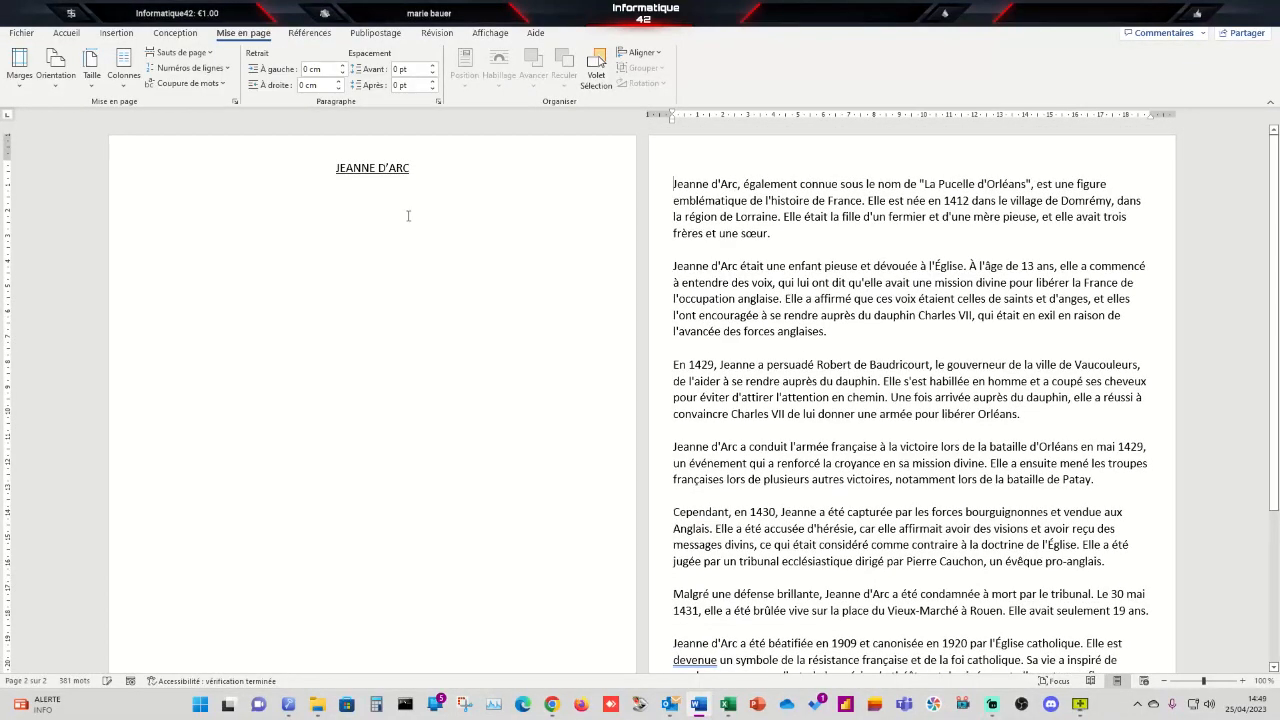
Insert a next-page section break at the end of page 1 and delete the extra blank line above the body text
scroll(429, 363, "down", 5)
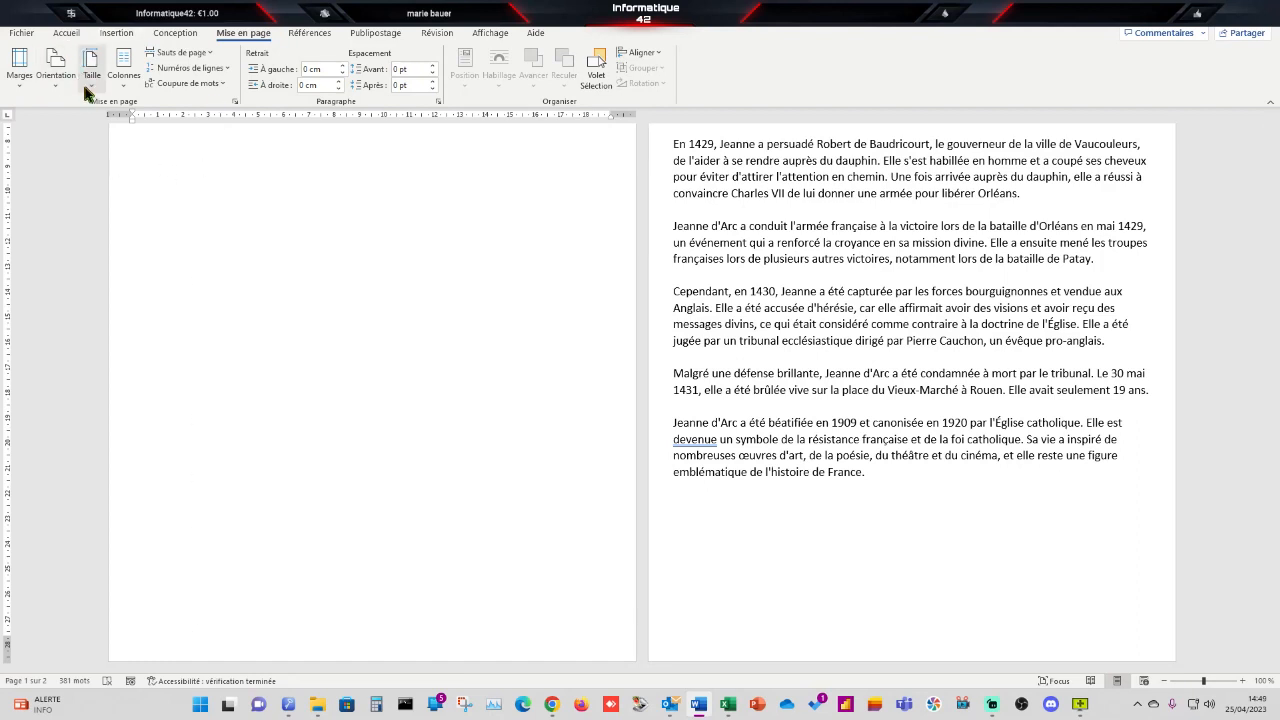
left_click(212, 56)
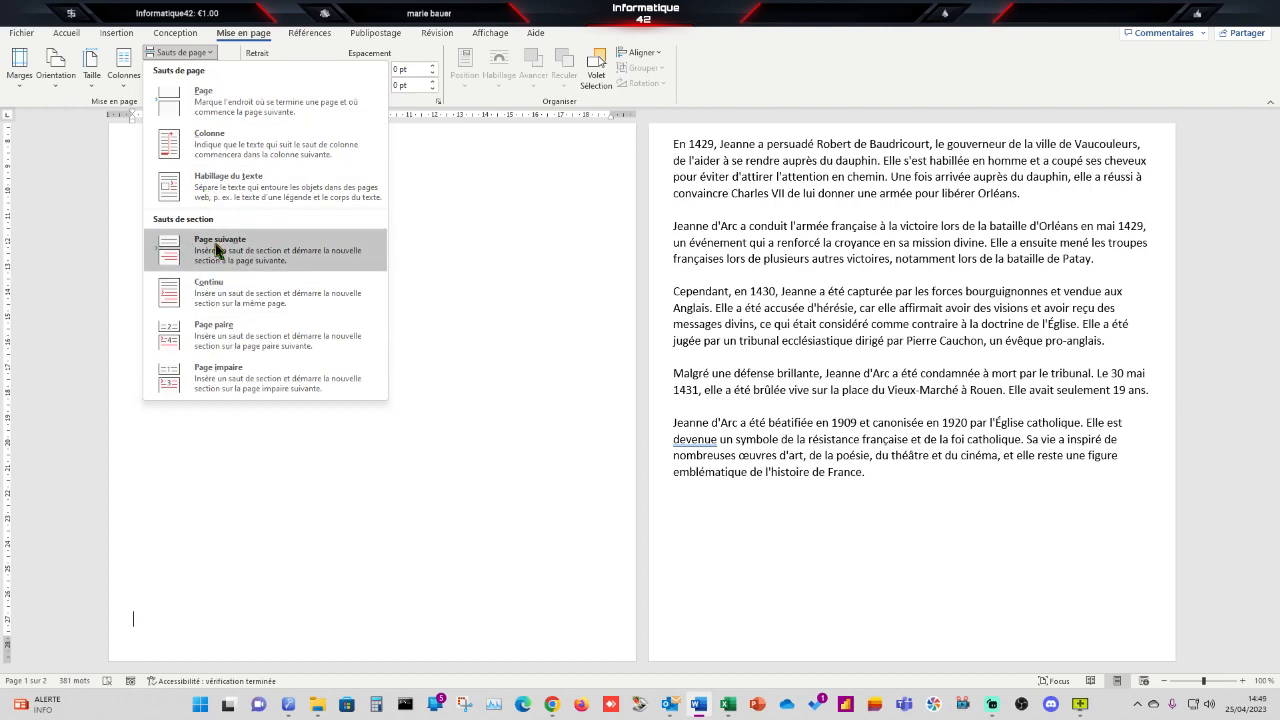
left_click(217, 249)
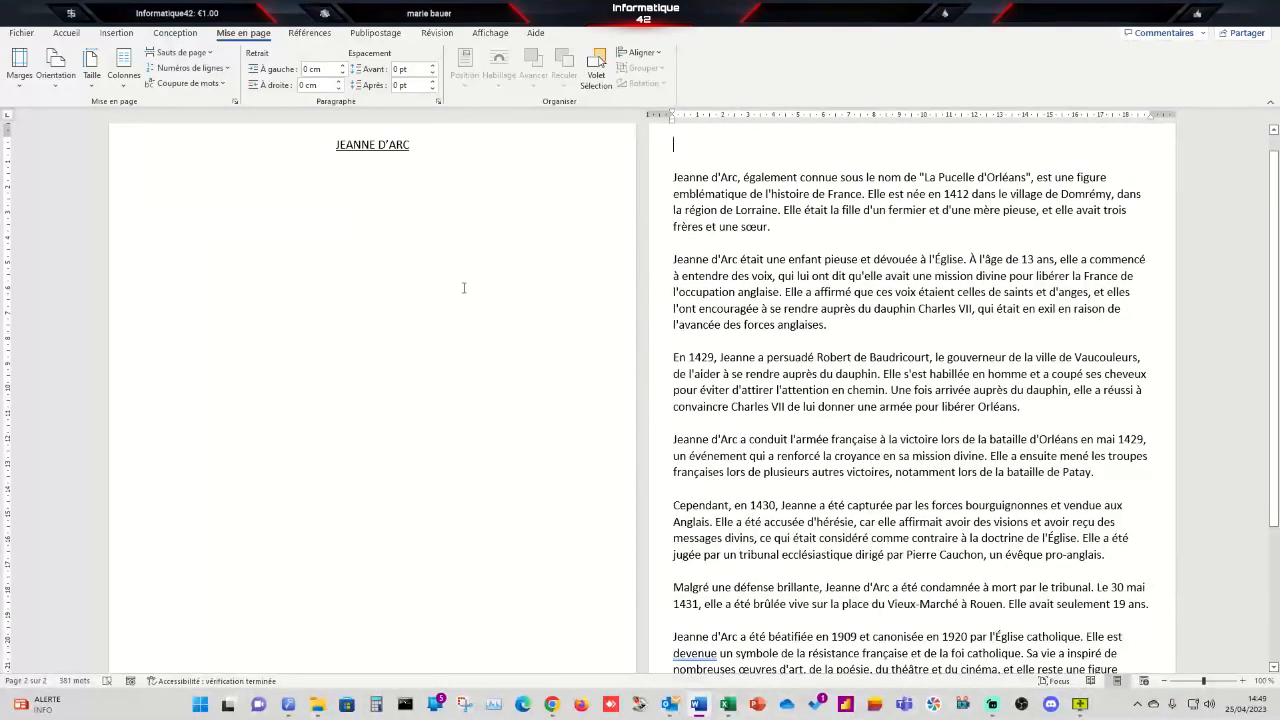
key("Delete")
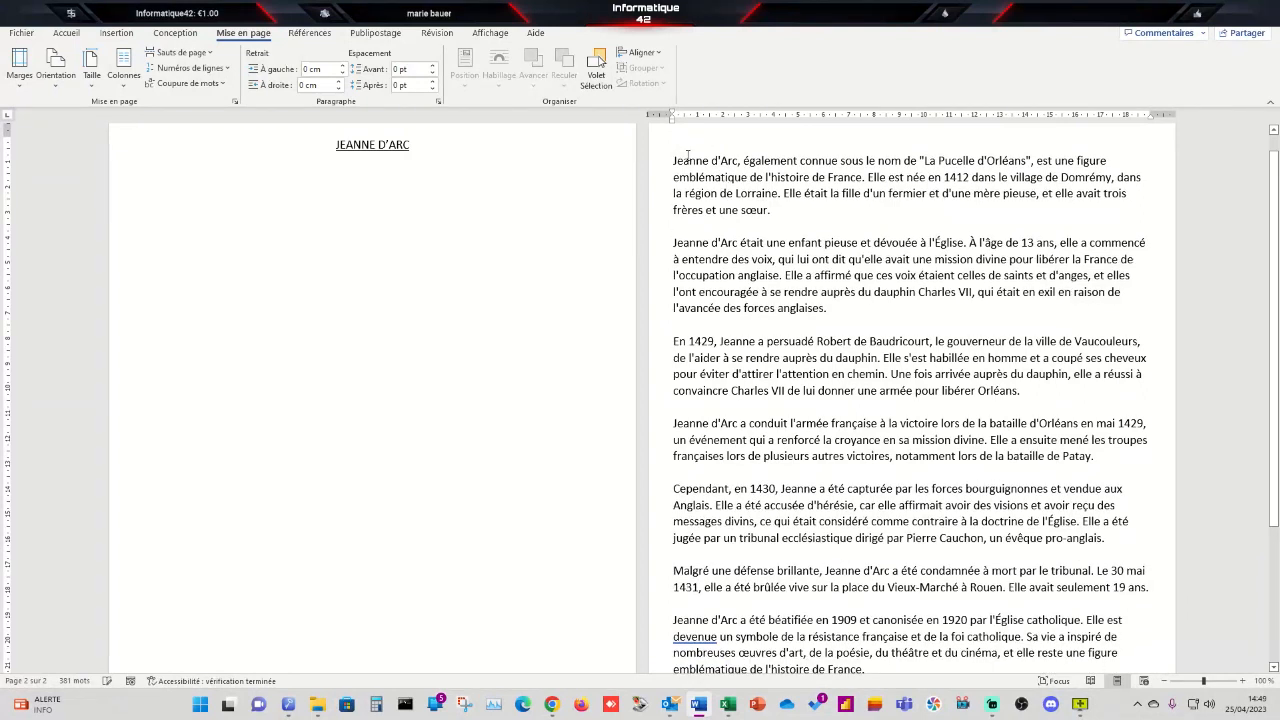
Set the section that begins with the first body paragraph on page 2 to landscape orientation and check both pages
left_click(392, 170)
left_click(318, 220)
scroll(300, 240, "down", 5)
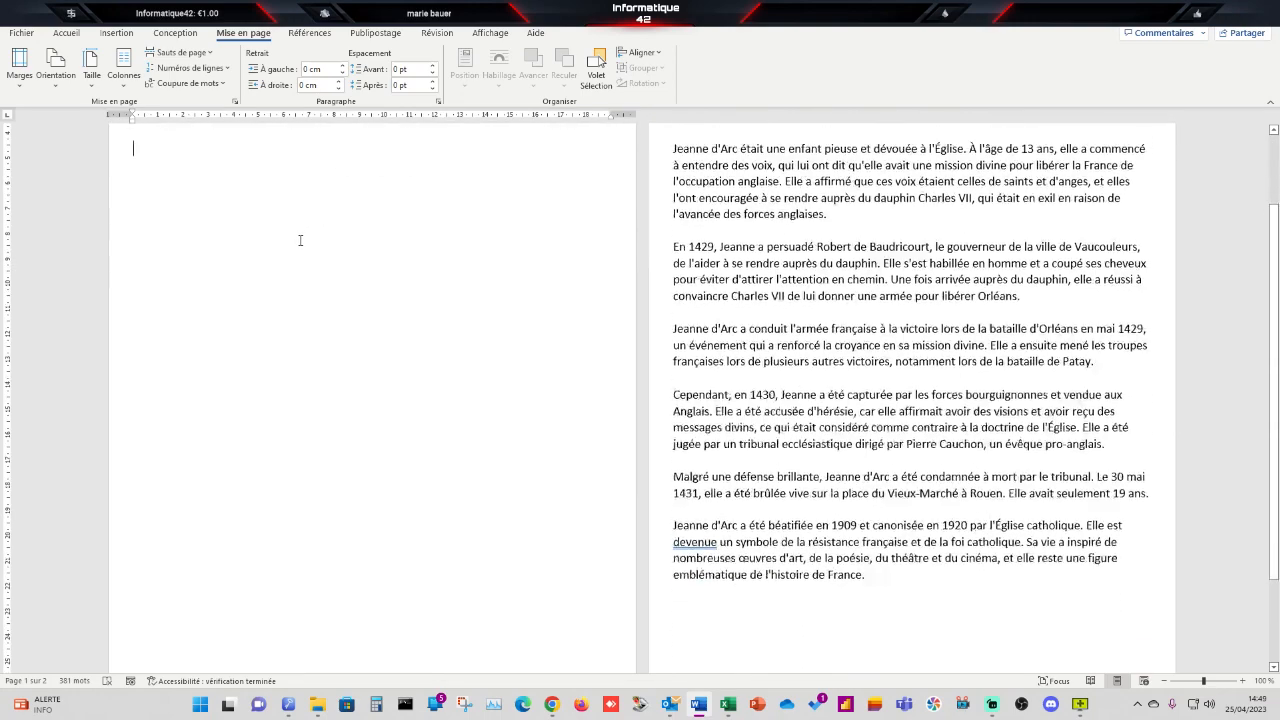
scroll(300, 242, "up", 5)
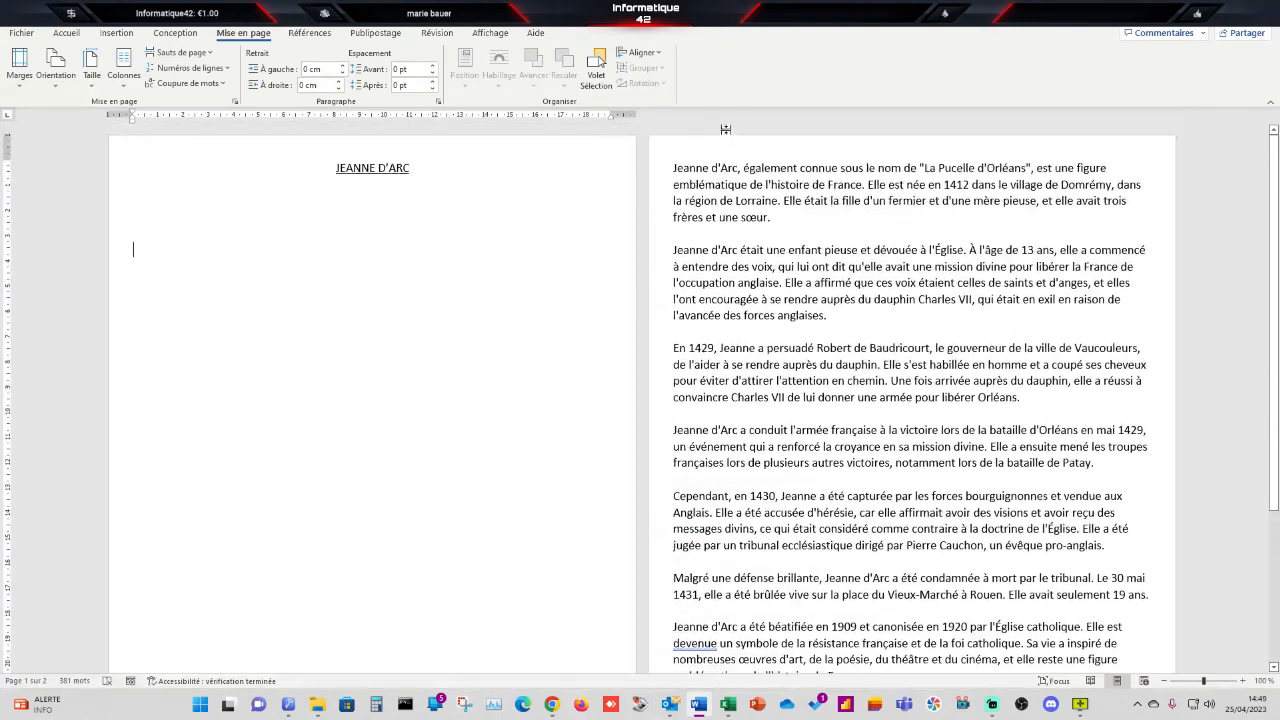
left_click(674, 166)
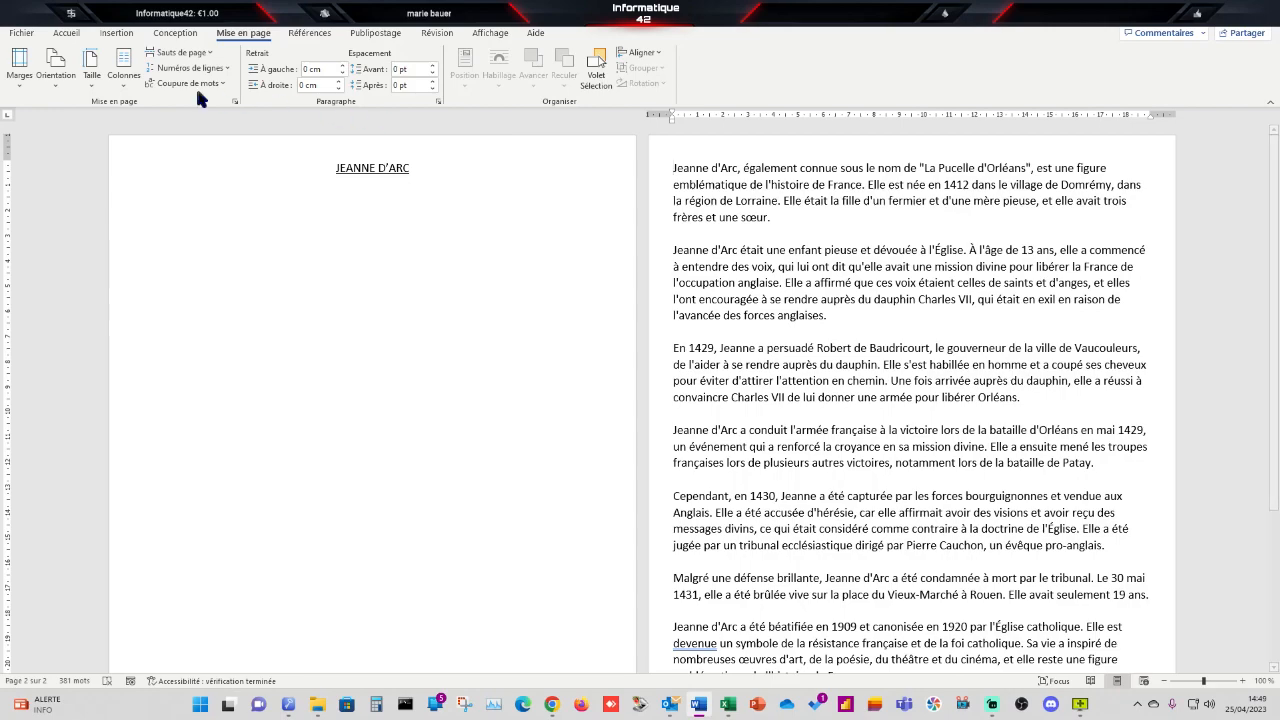
left_click(54, 80)
left_click(64, 146)
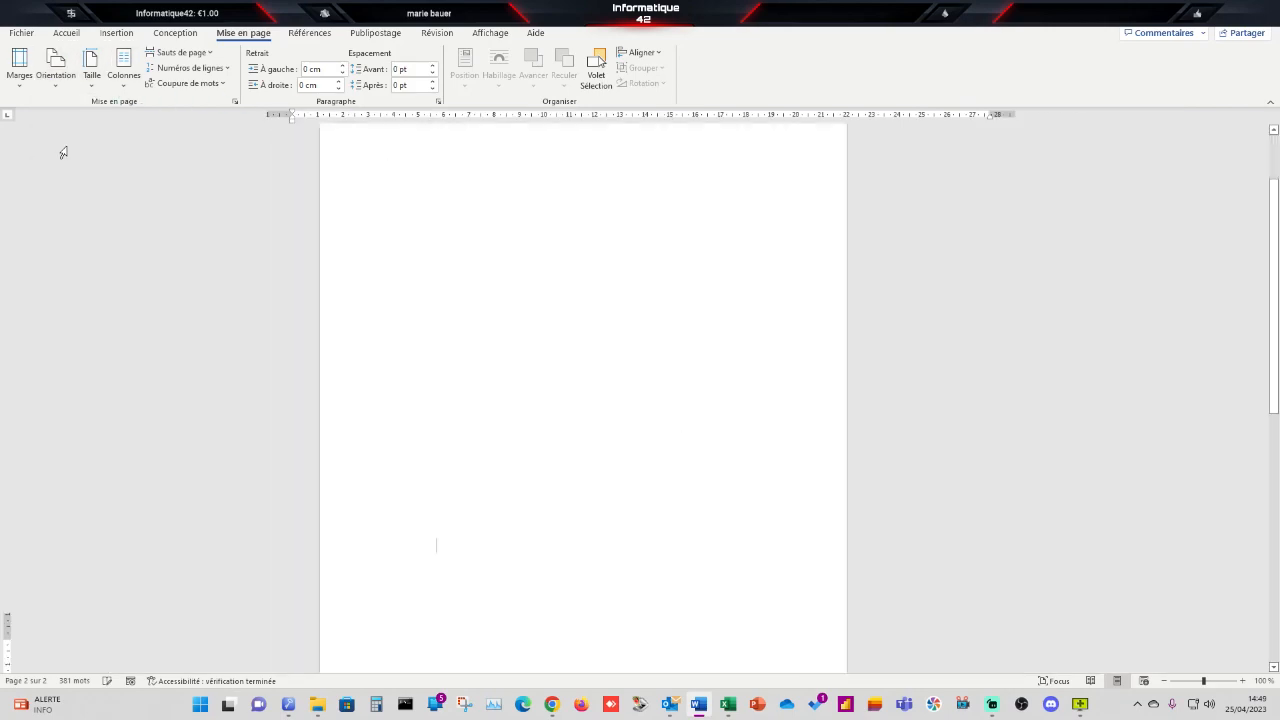
scroll(658, 361, "down", 10)
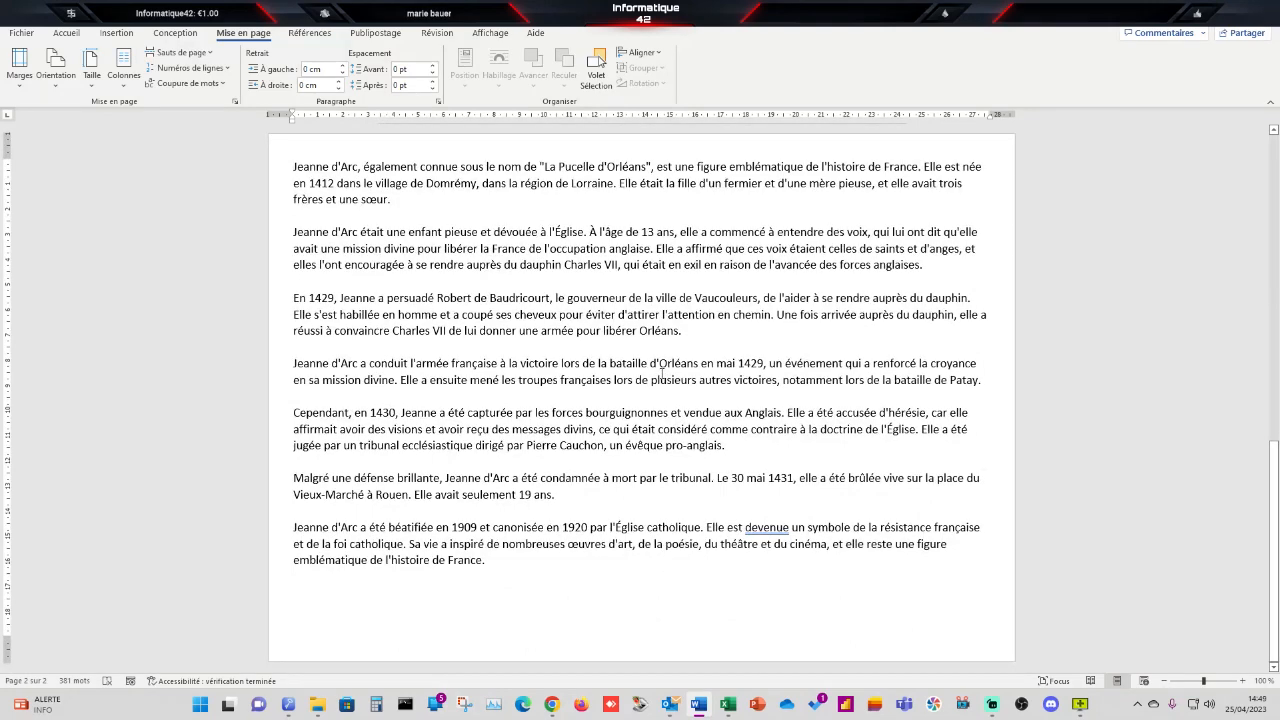
scroll(661, 375, "up", 15)
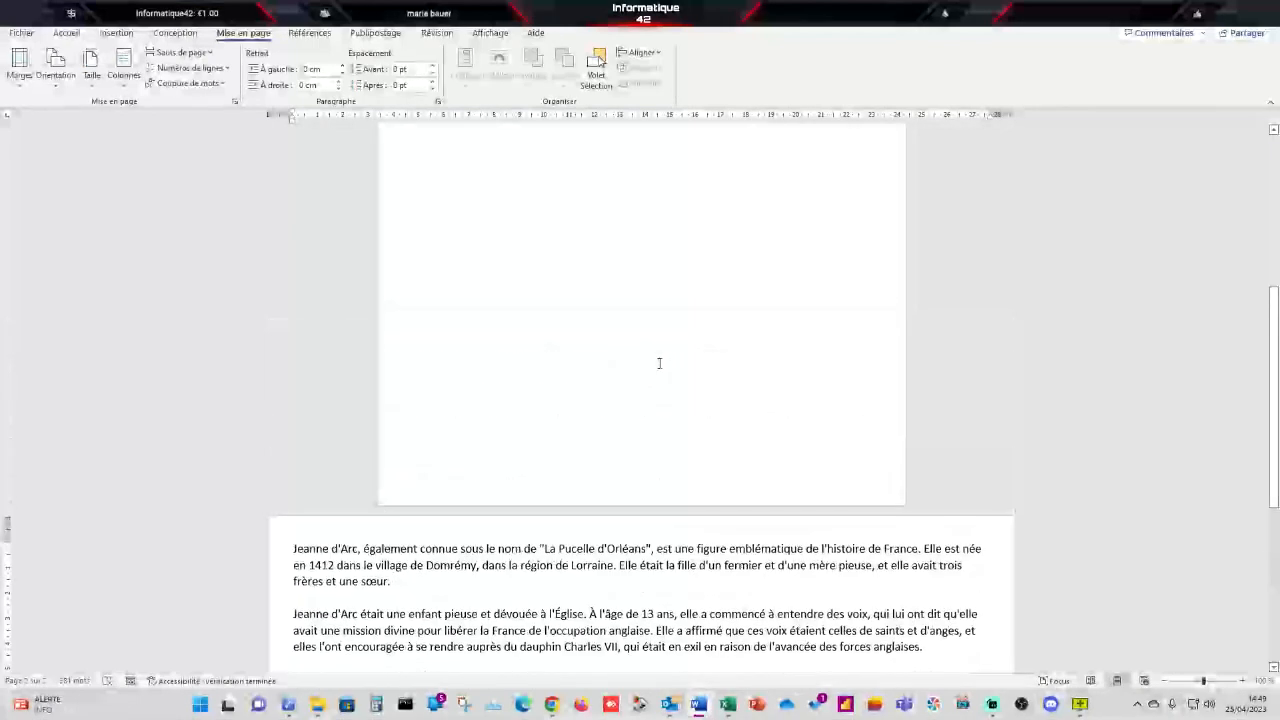
scroll(659, 360, "down", 12)
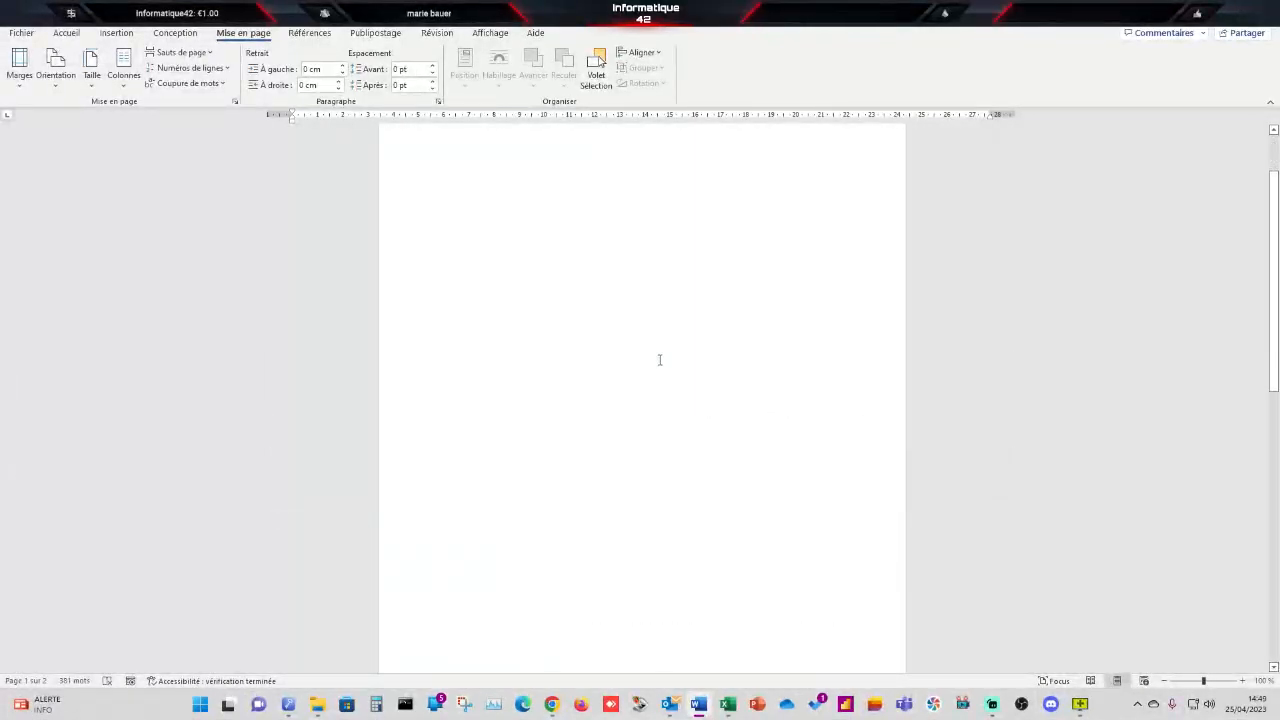
scroll(660, 356, "down", 4)
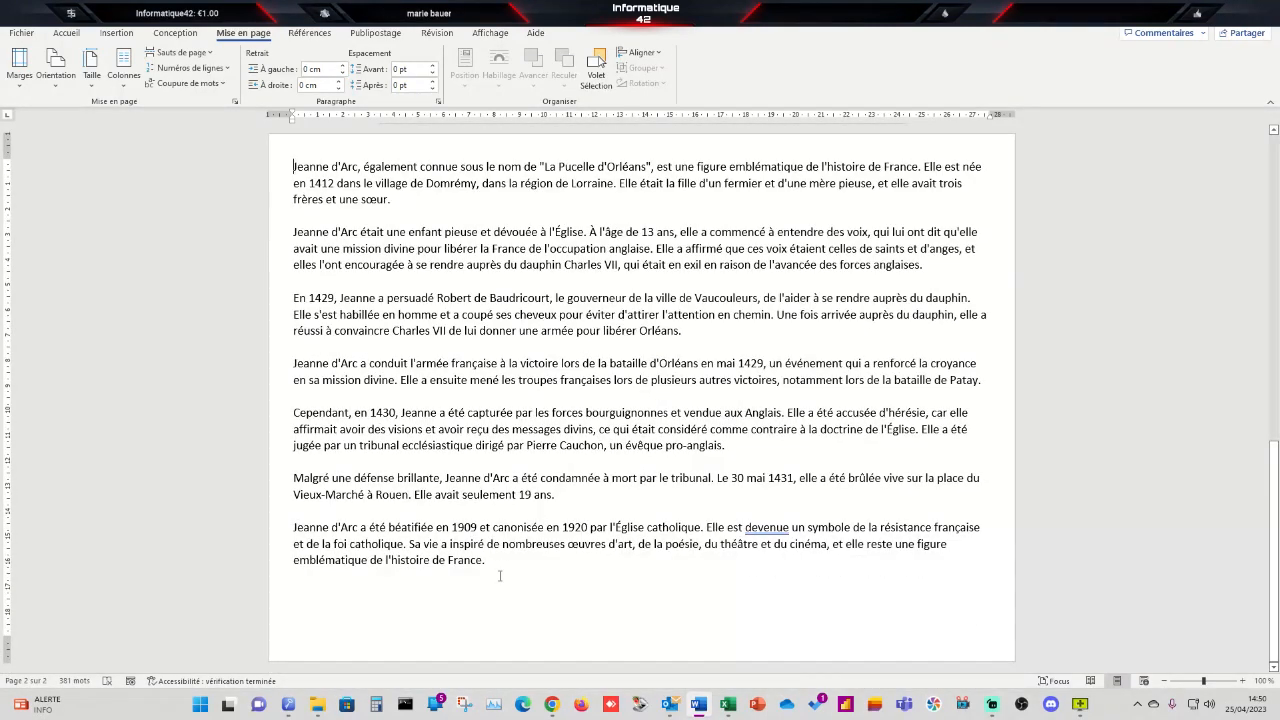
Add blank lines after the last paragraph and insert a next-page section break there
key("Return")
left_click(57, 80)
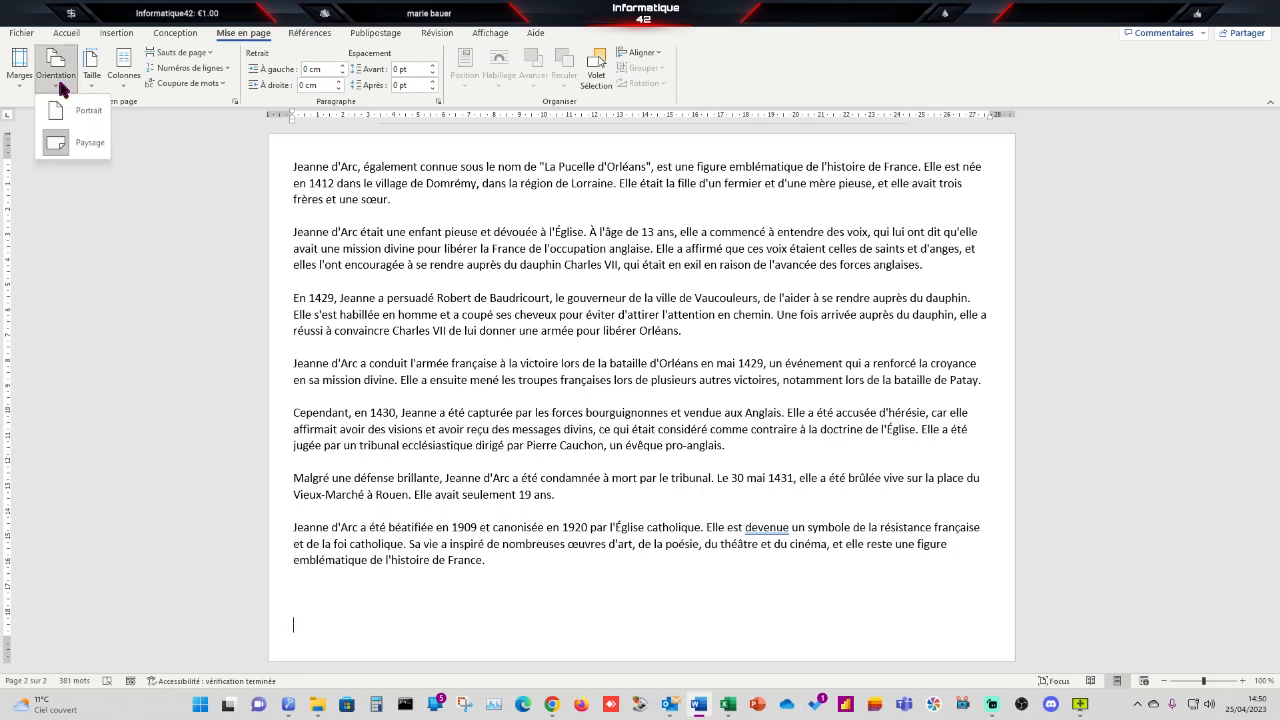
left_click(303, 630)
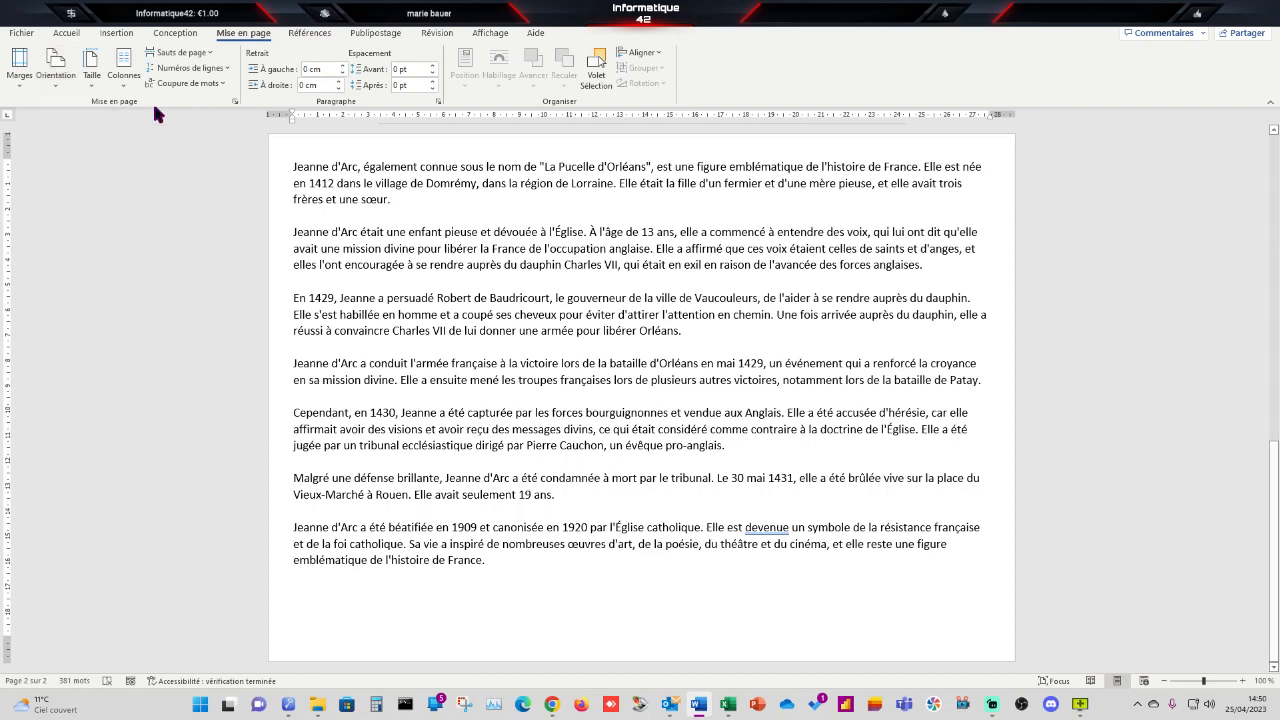
left_click(180, 52)
left_click(199, 252)
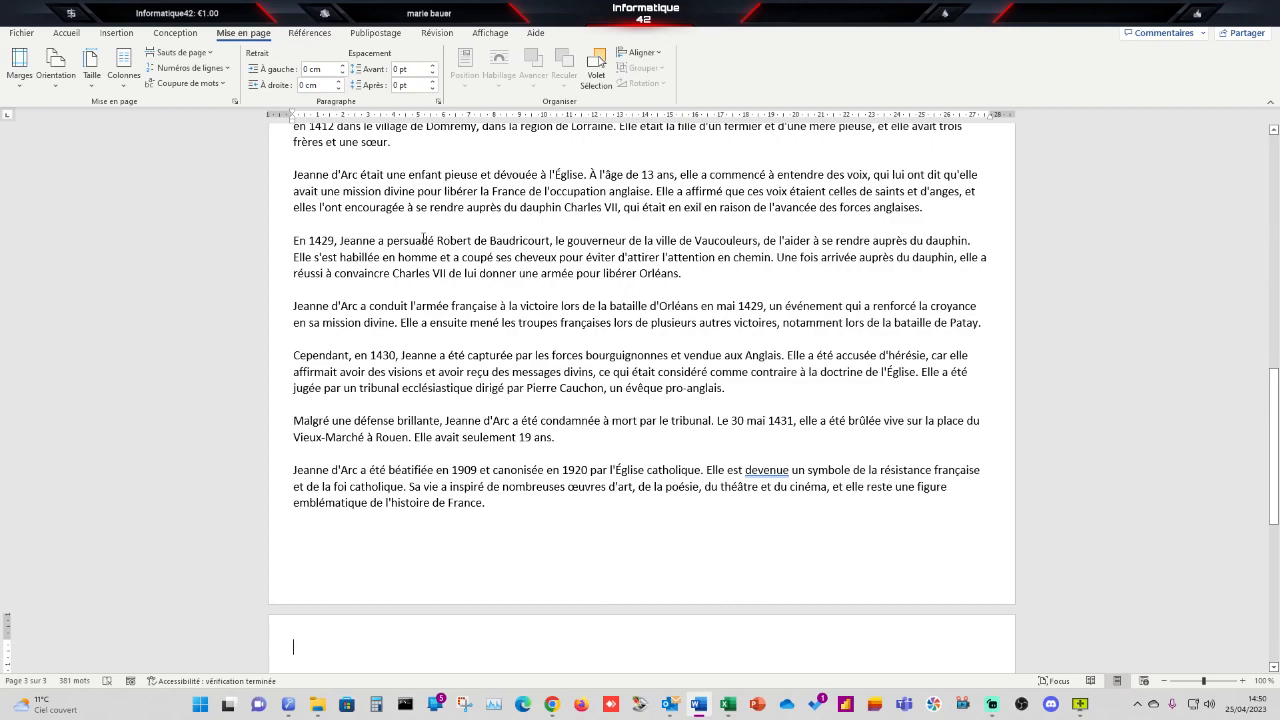
Set the new section on page 3 to portrait orientation and review the orientation of all the pages
left_click(56, 68)
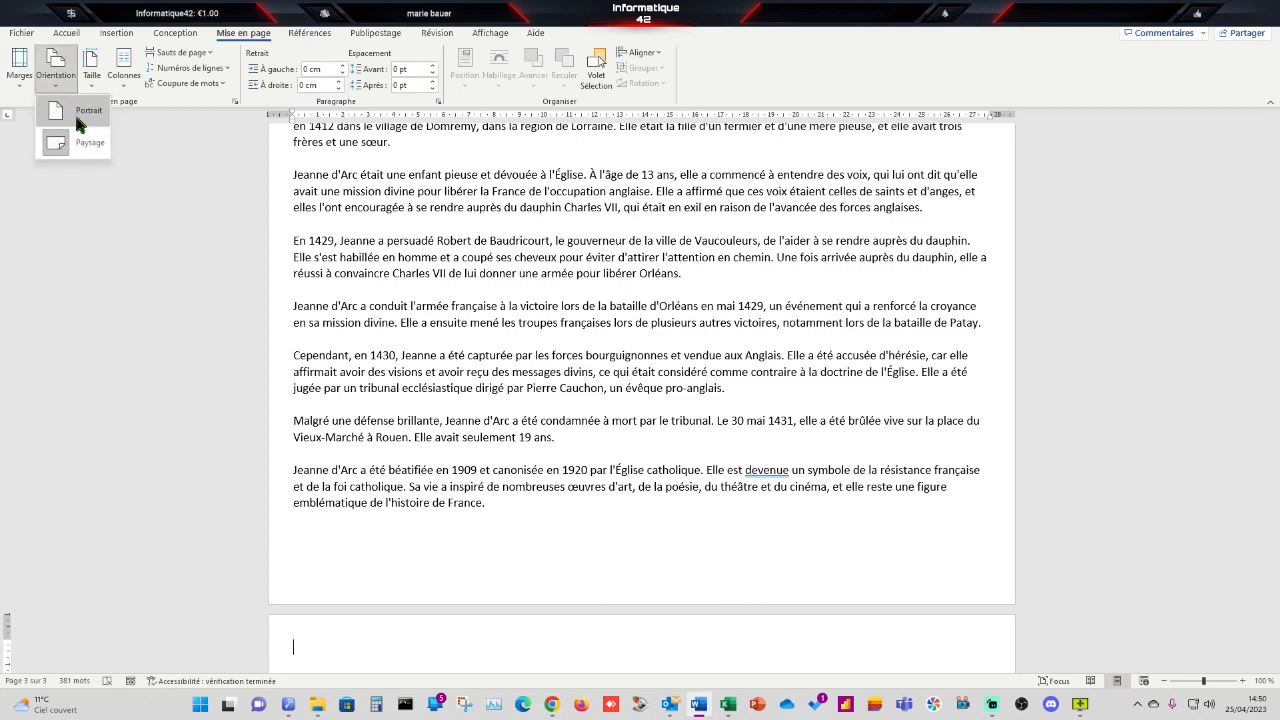
left_click(76, 134)
scroll(705, 434, "down", 5)
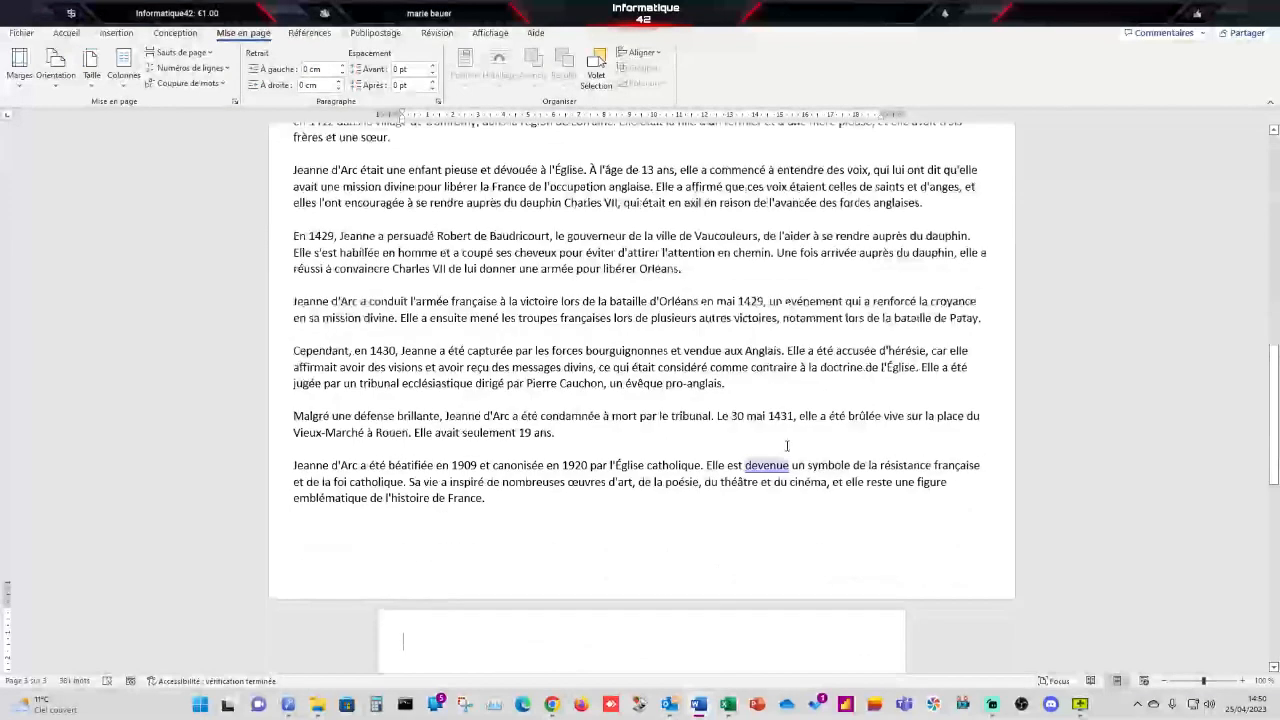
scroll(786, 445, "up", 10)
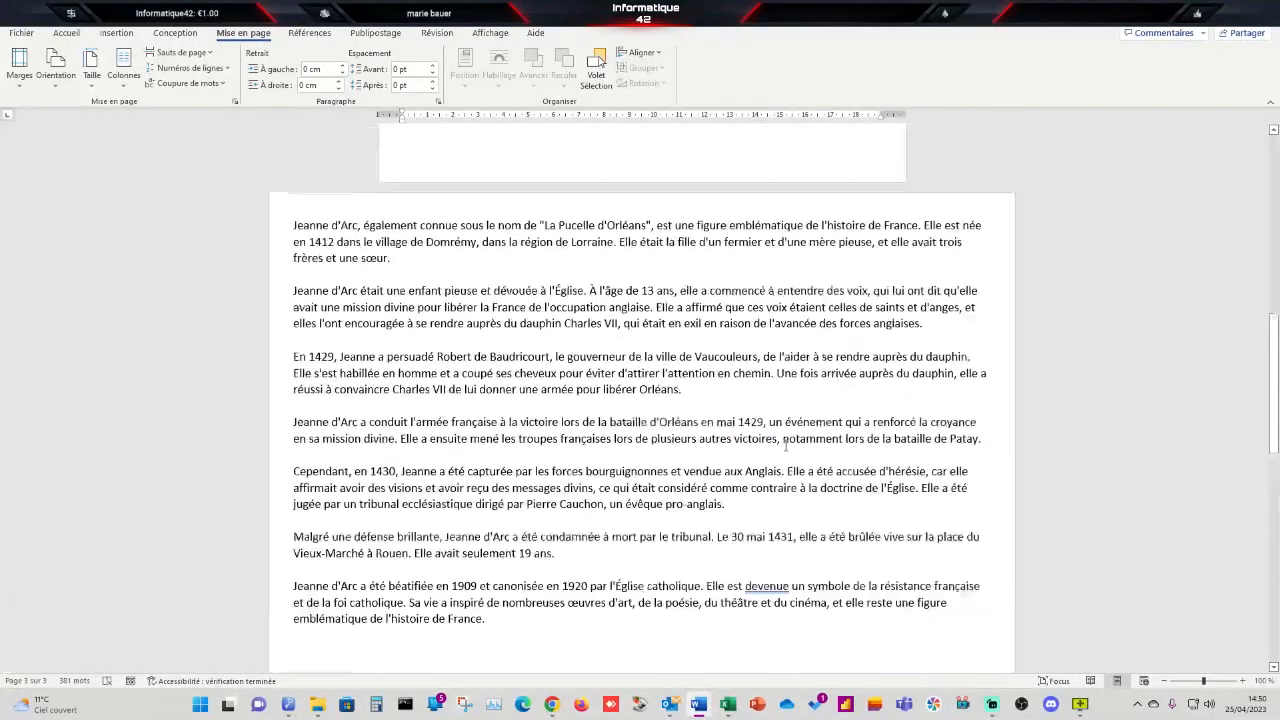
scroll(786, 445, "up", 5)
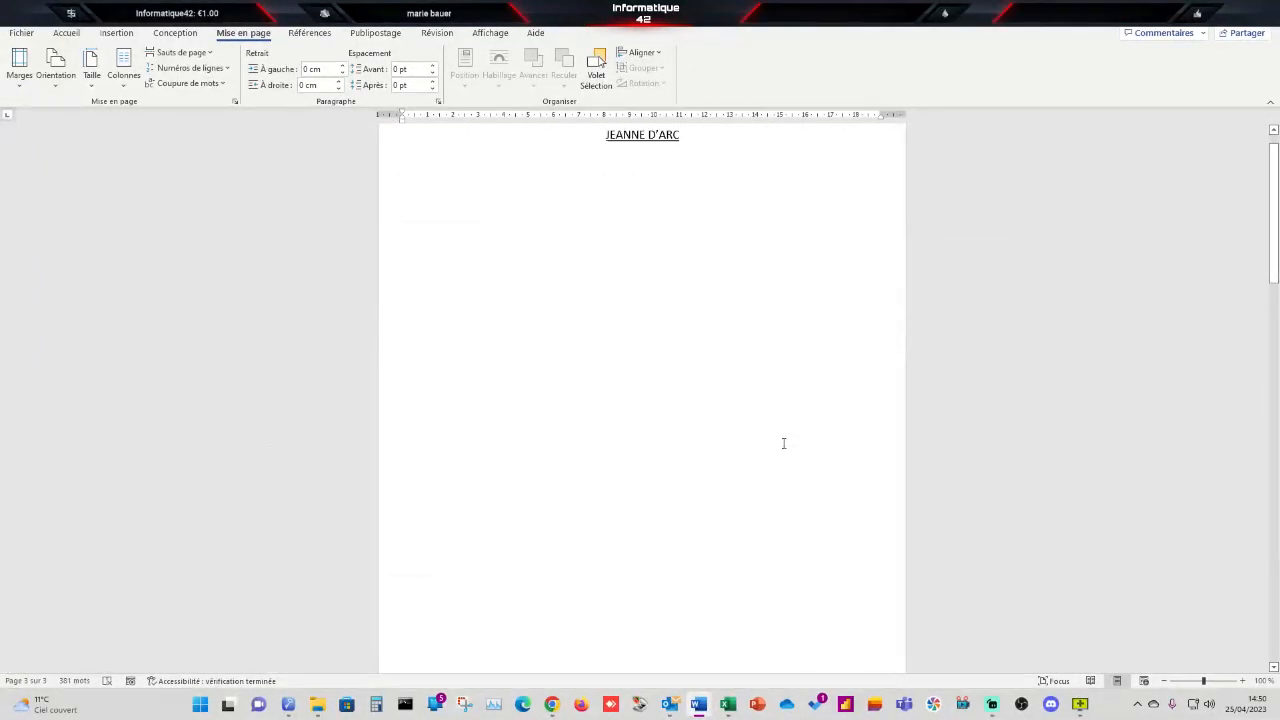
scroll(678, 421, "down", 6)
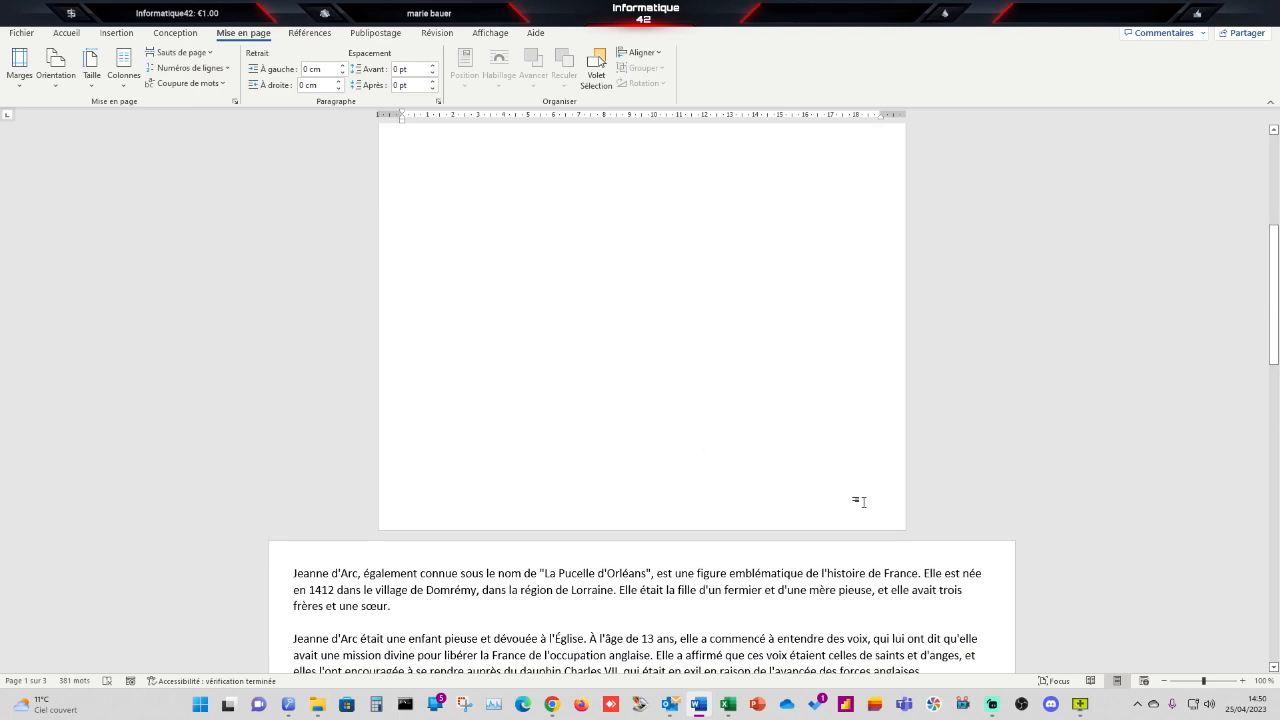
scroll(913, 531, "down", 6)
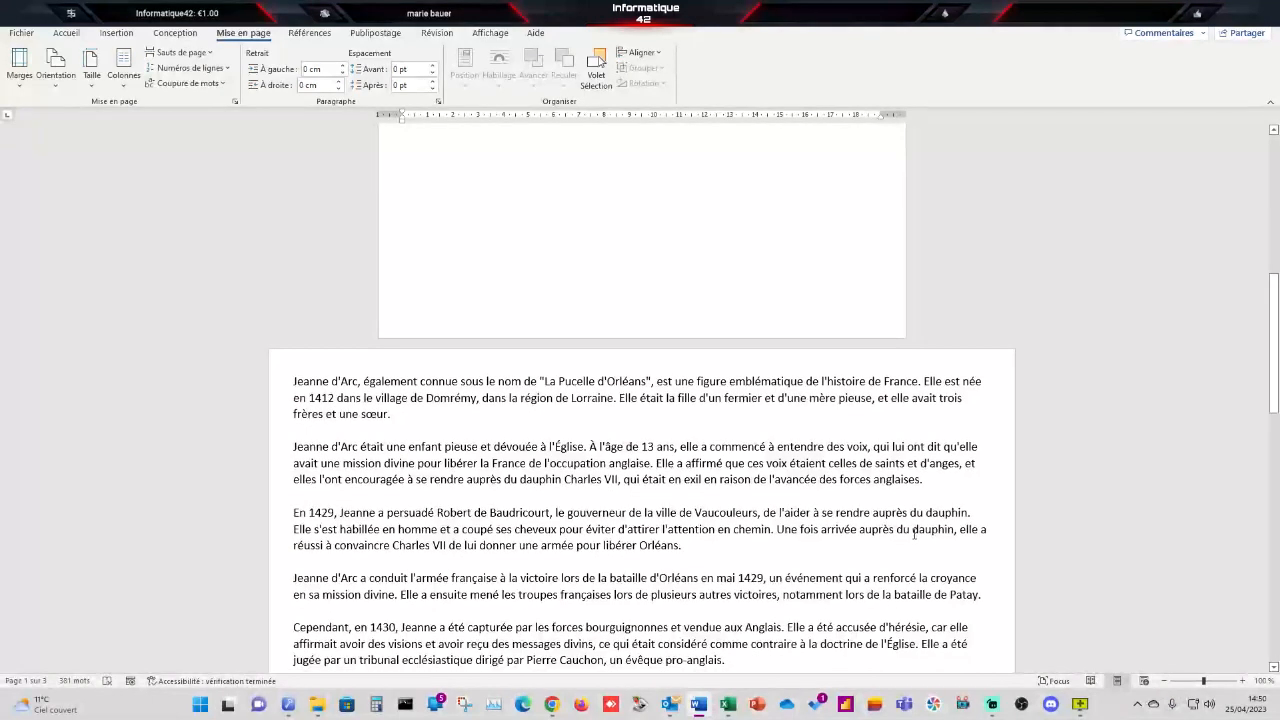
scroll(913, 534, "down", 3)
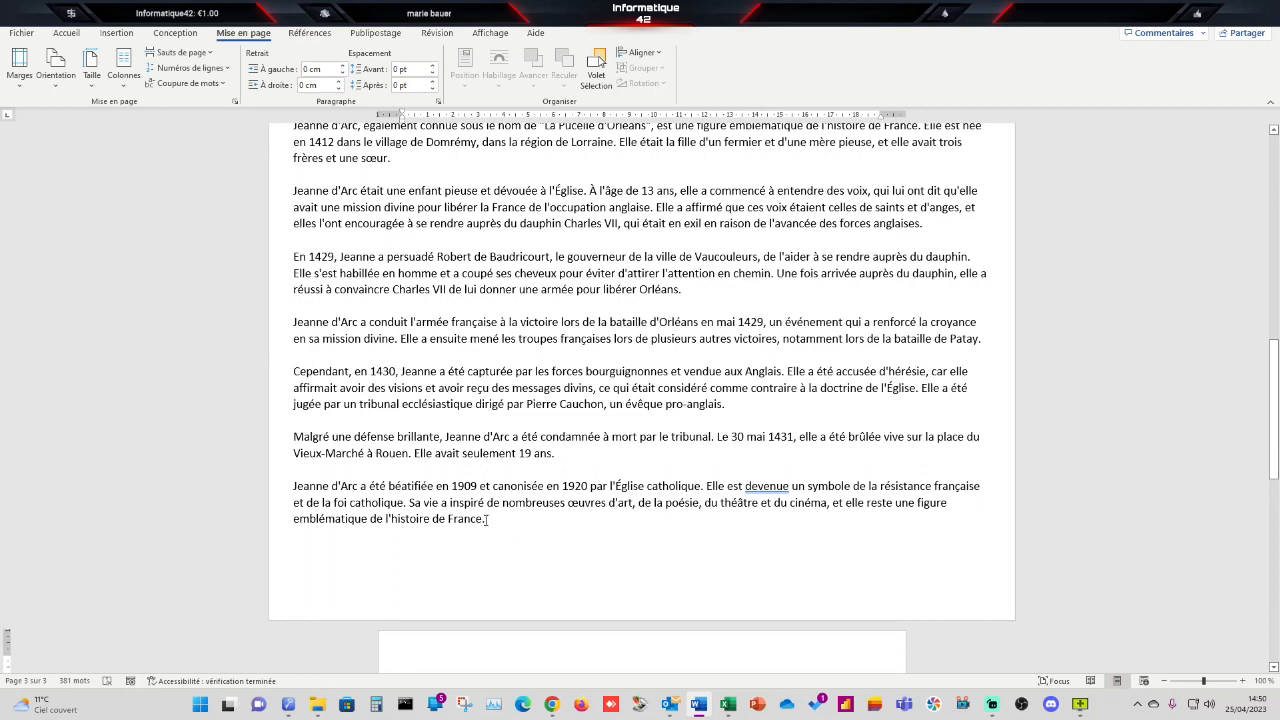
Insert a page break before the "En 1429" paragraph and check how the text is split across the landscape pages
left_click(496, 520)
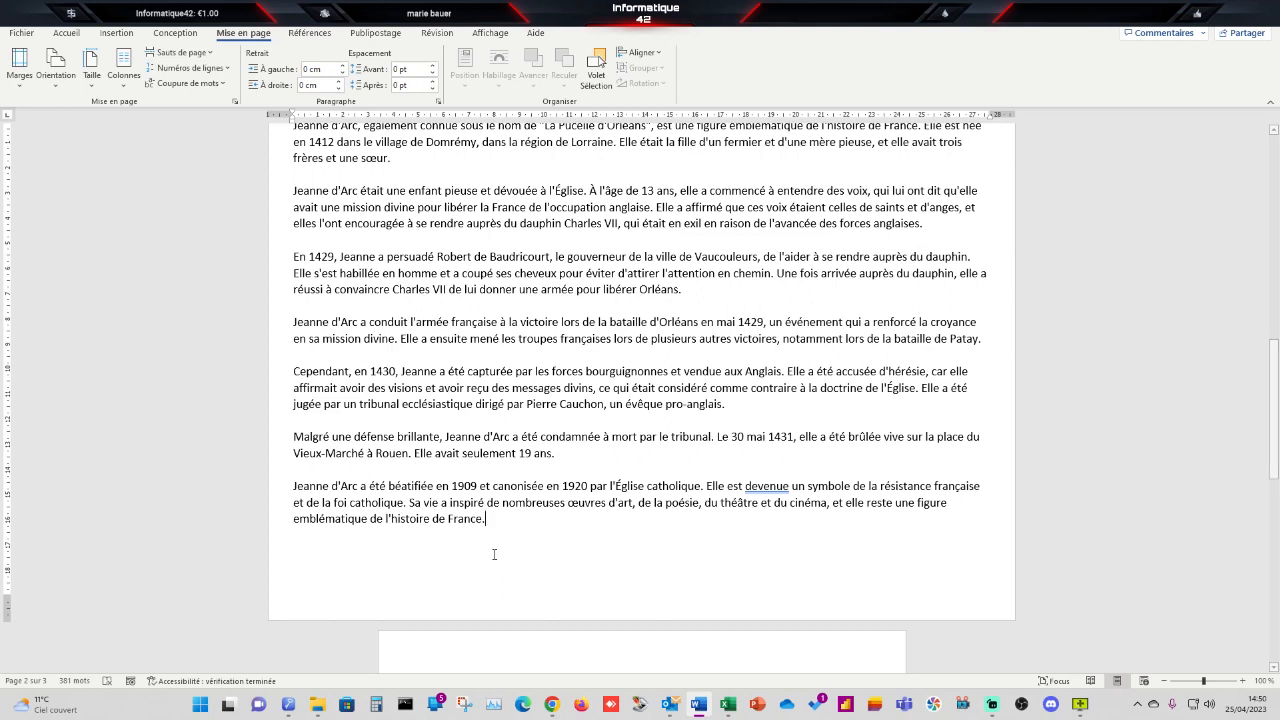
left_click(314, 236)
left_click(181, 52)
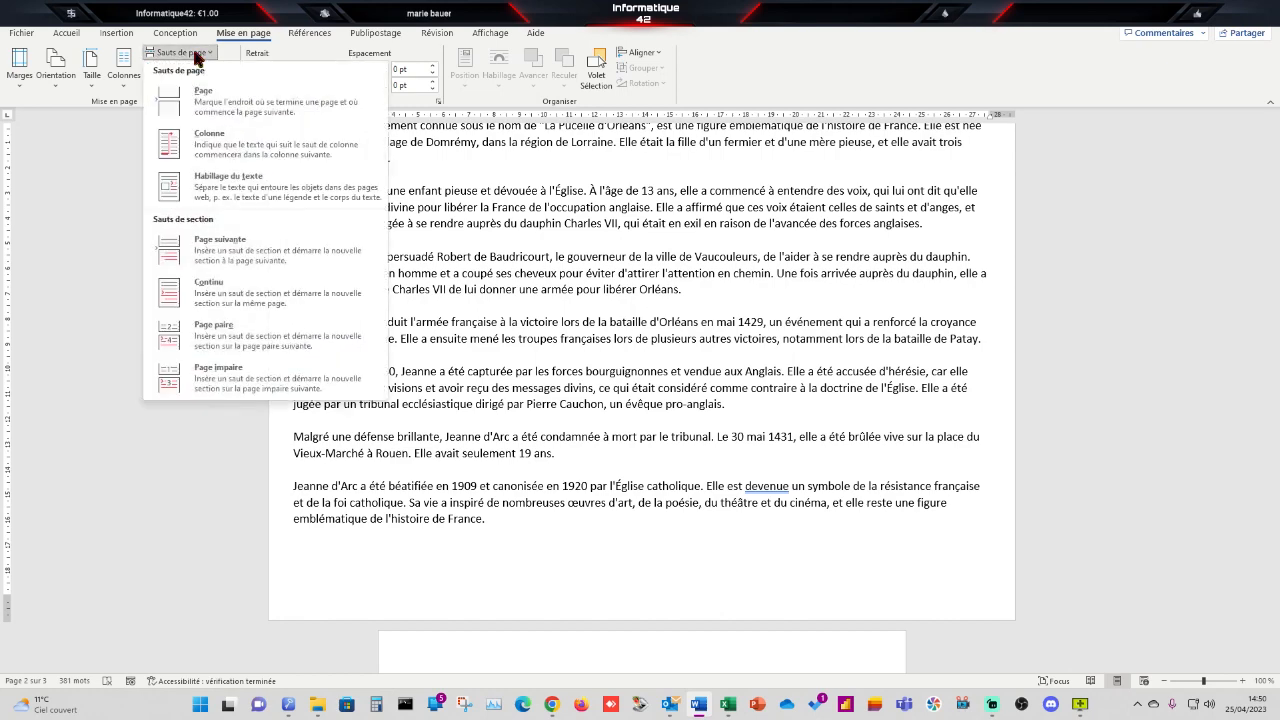
left_click(197, 90)
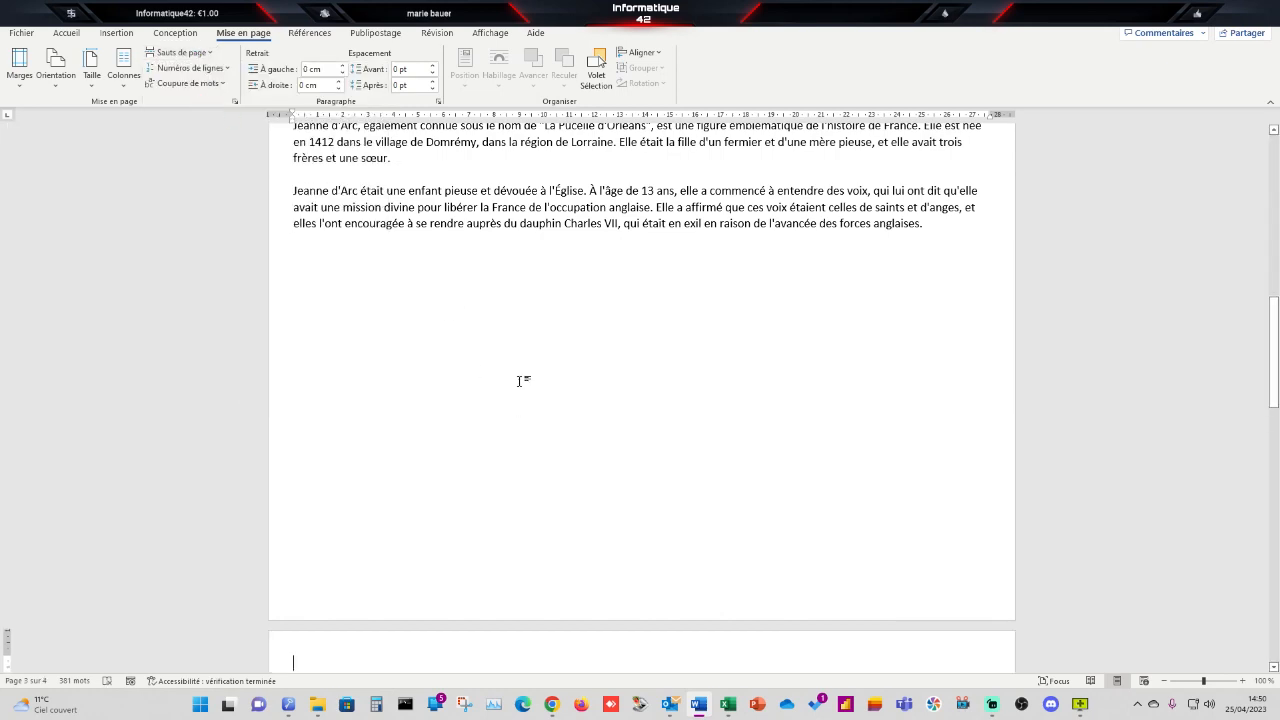
scroll(519, 381, "down", 10)
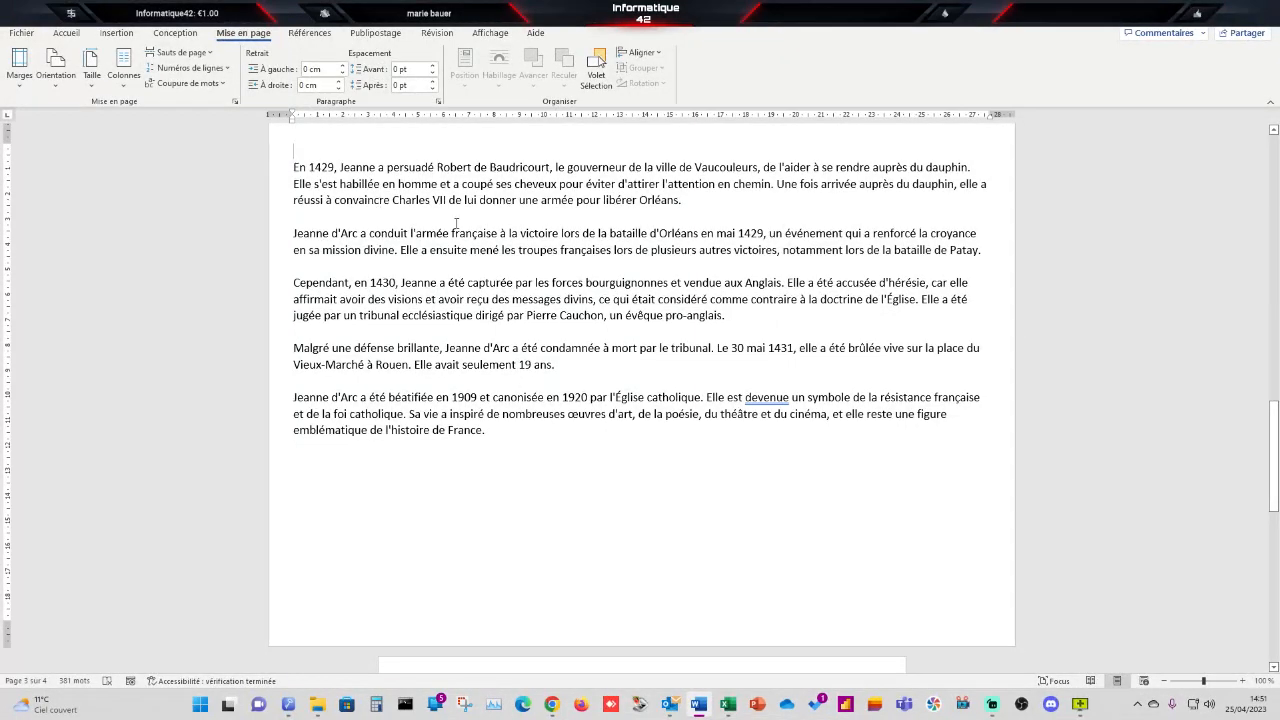
scroll(488, 495, "up", 10)
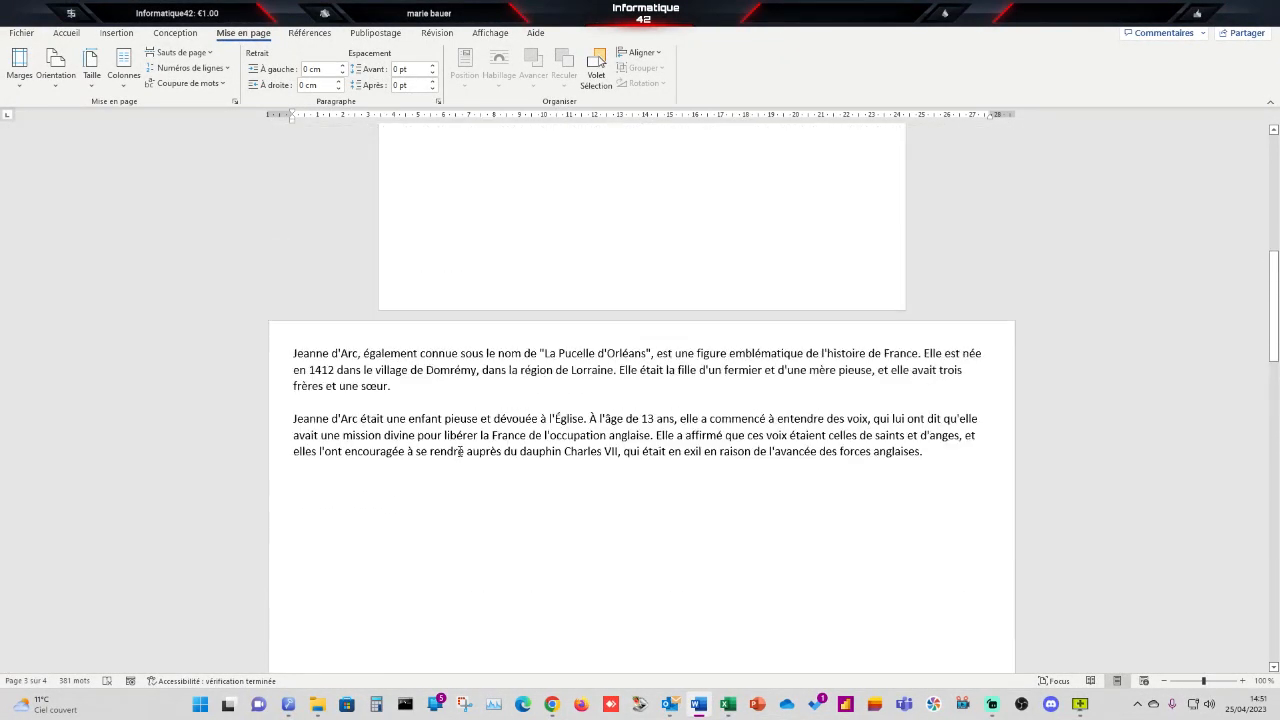
scroll(460, 451, "down", 5)
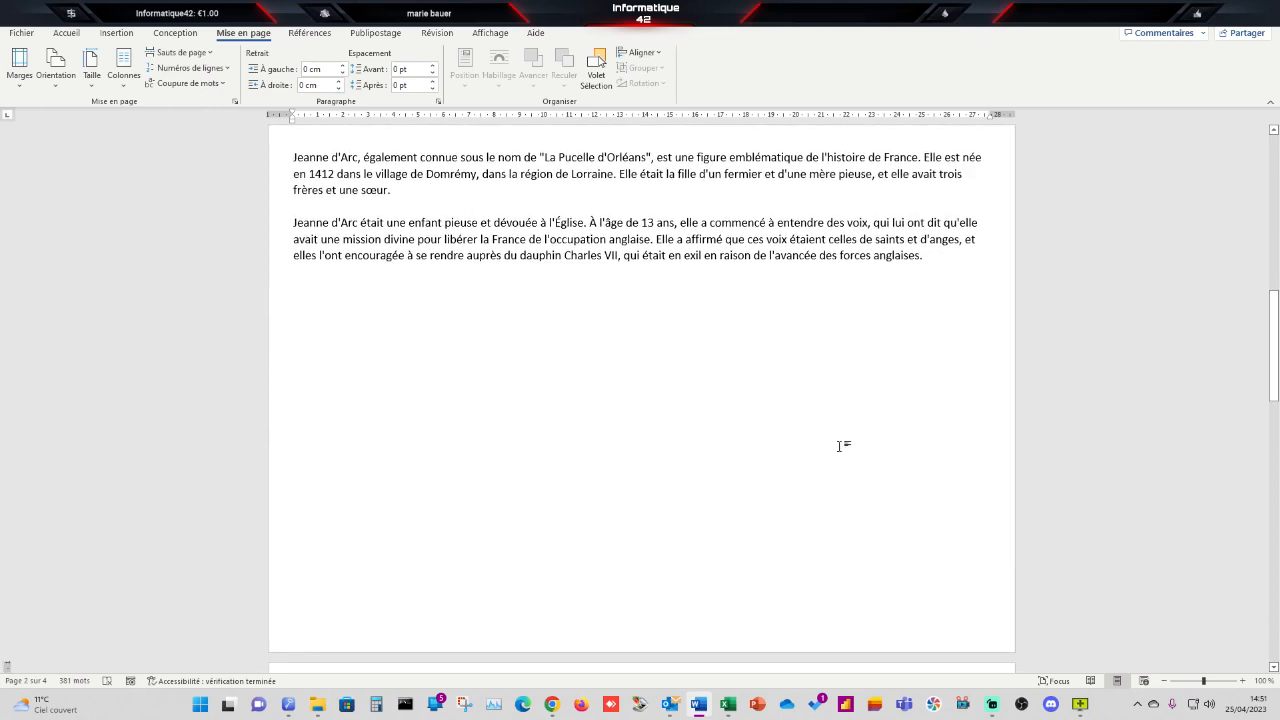
left_click(858, 349)
scroll(865, 500, "down", 7)
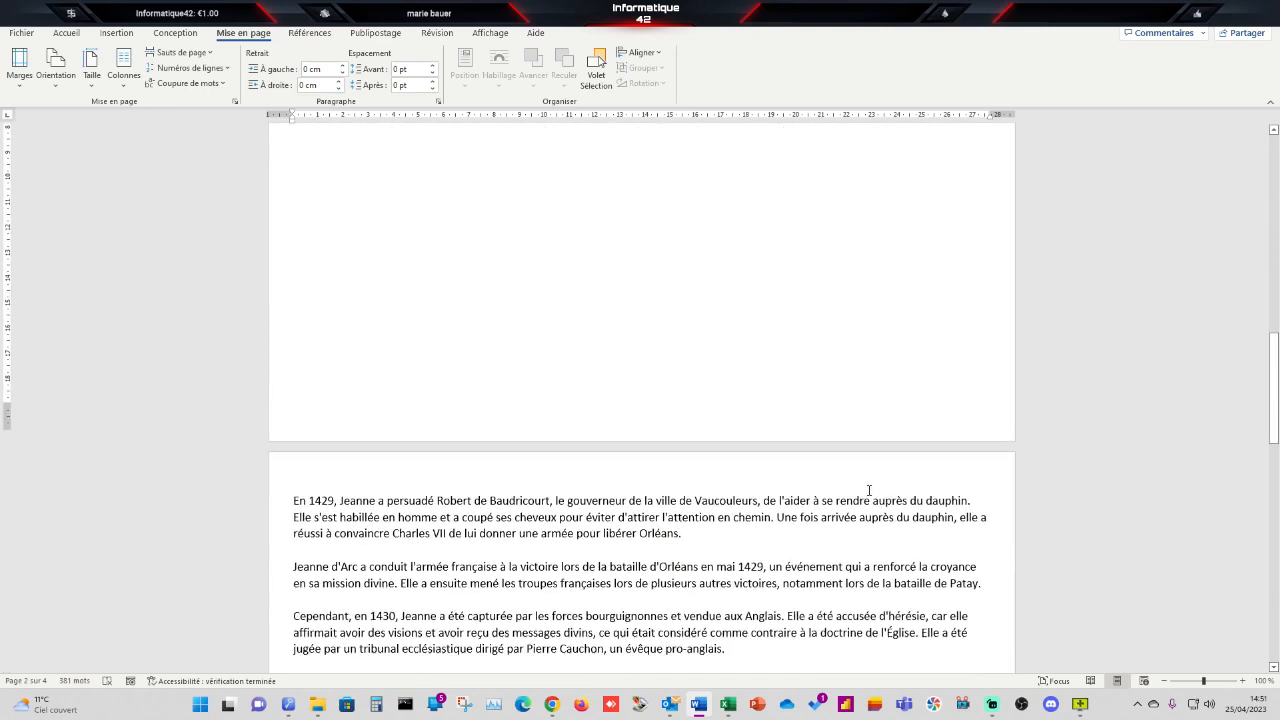
left_click(848, 542)
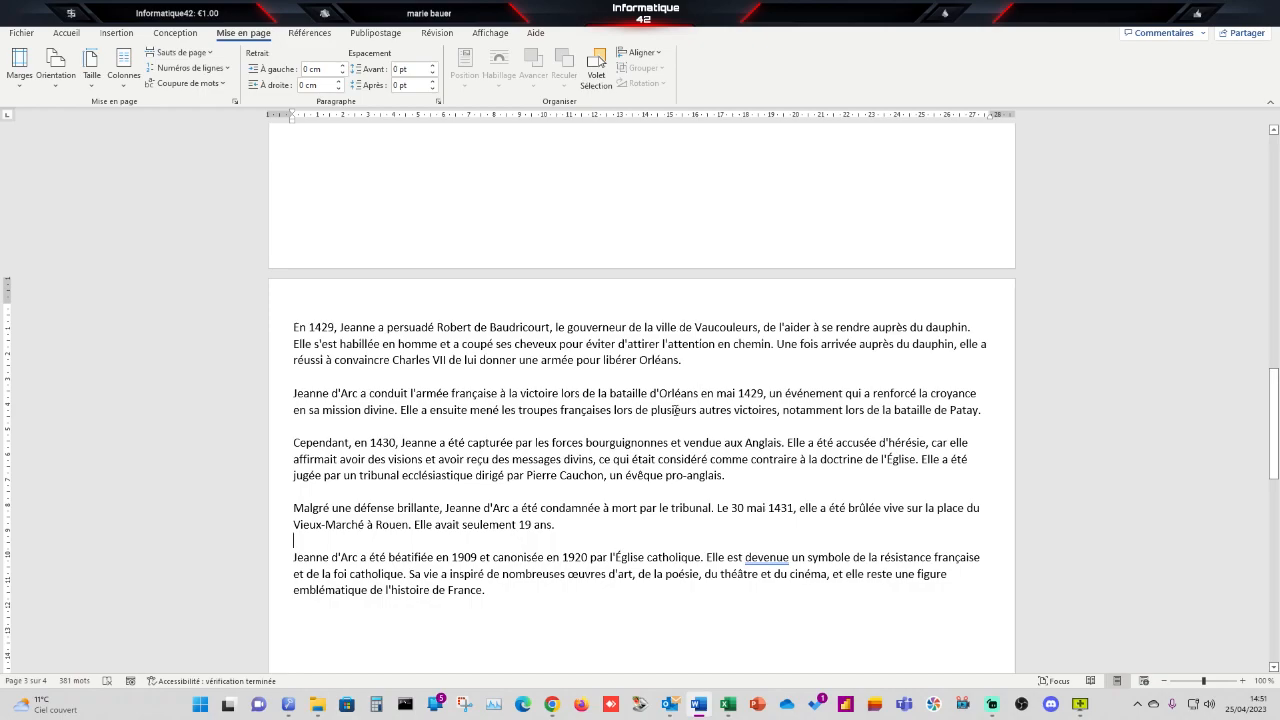
Undo the page break, section breaks, orientation changes and added blank lines, back to the original one-page portrait text
scroll(626, 380, "up", 6)
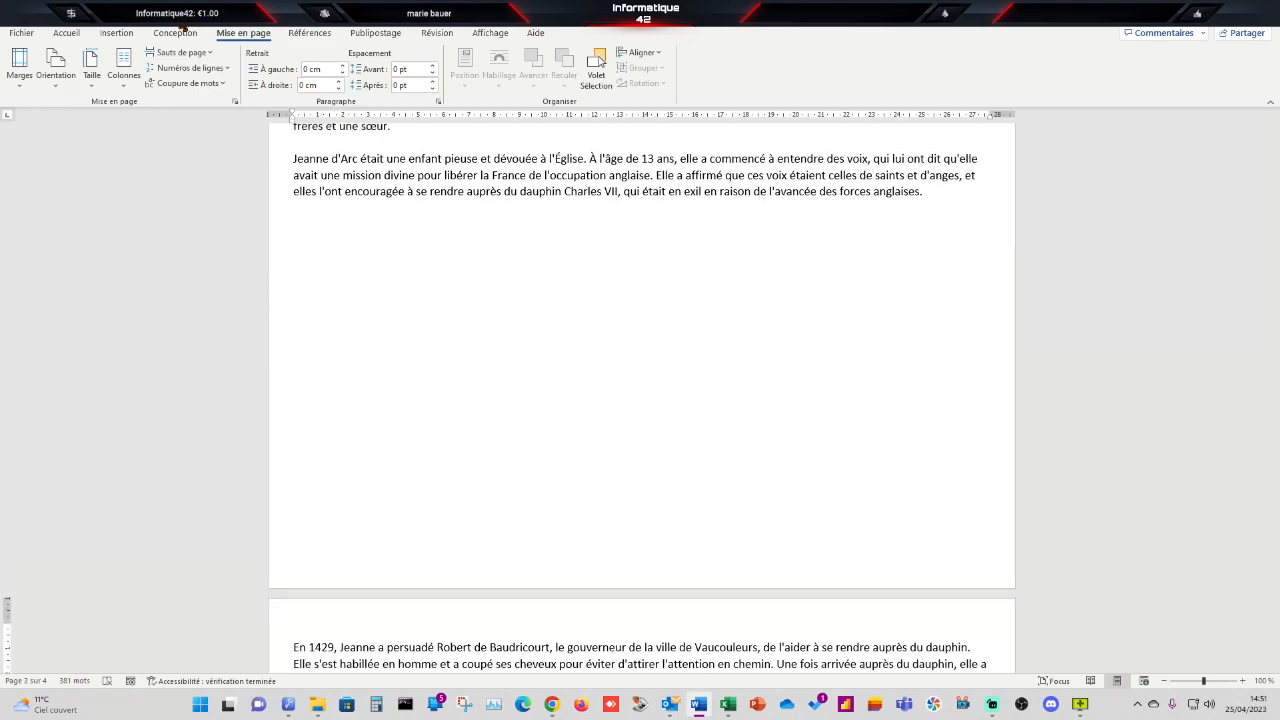
left_click(179, 17)
left_click(179, 17)
left_click(179, 17)
left_click(179, 17)
left_click(179, 17)
left_click(179, 17)
left_click(179, 17)
left_click(179, 17)
left_click(179, 17)
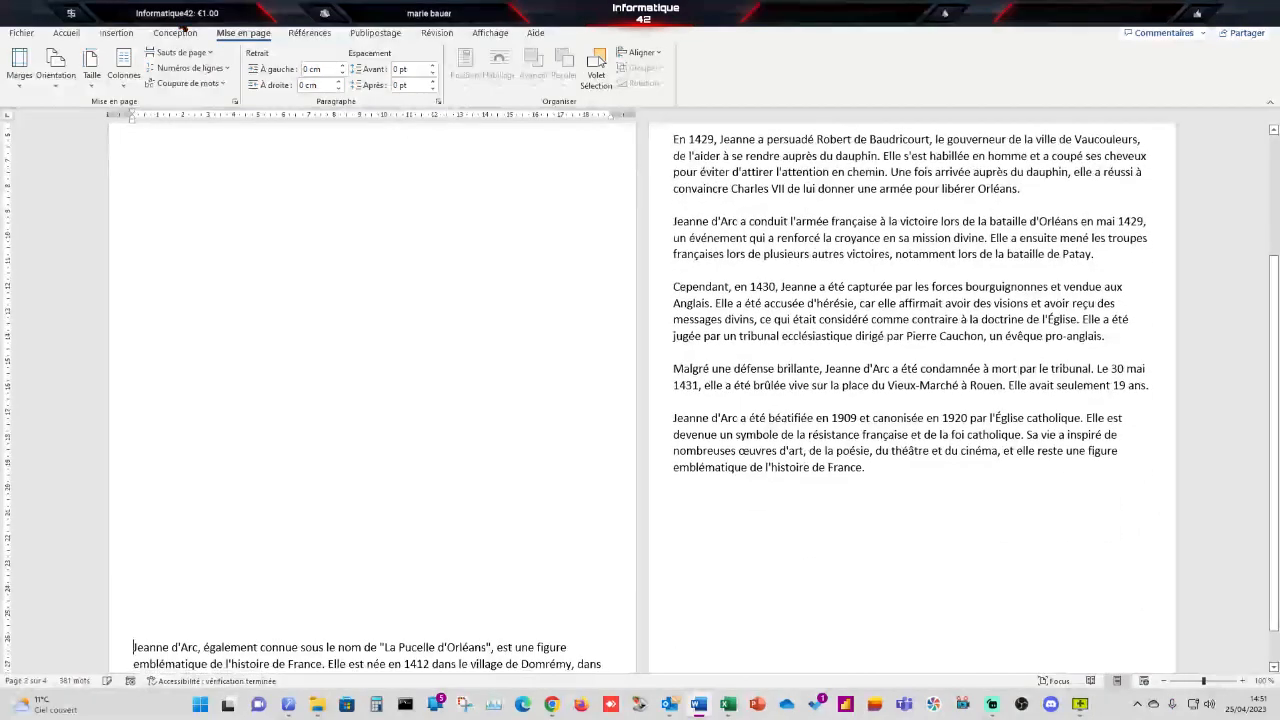
left_click(179, 17)
left_click(179, 17)
left_click(179, 17)
left_click(179, 17)
left_click(179, 17)
left_click(179, 17)
left_click(179, 17)
left_click(179, 17)
left_click(179, 17)
left_click(182, 27)
left_click(182, 27)
left_click(182, 27)
left_click(182, 27)
left_click(182, 27)
left_click(183, 29)
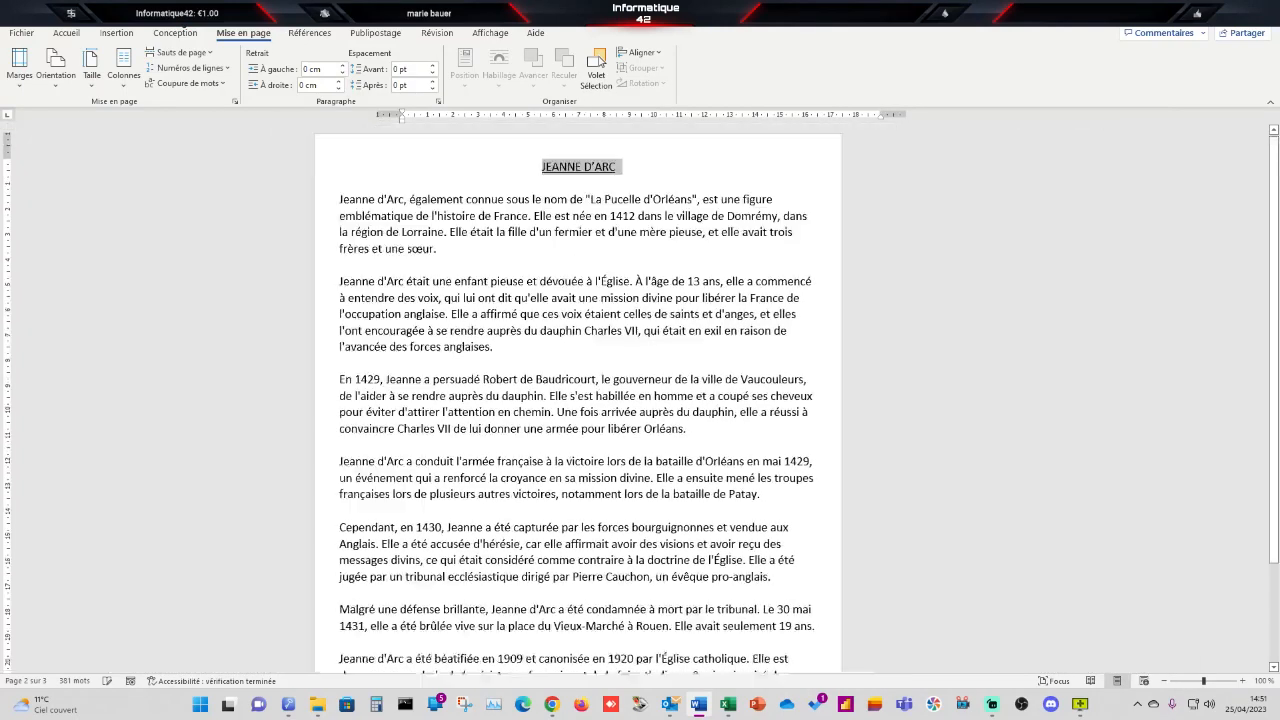
Turn on continuous line numbering for the document
left_click(830, 183)
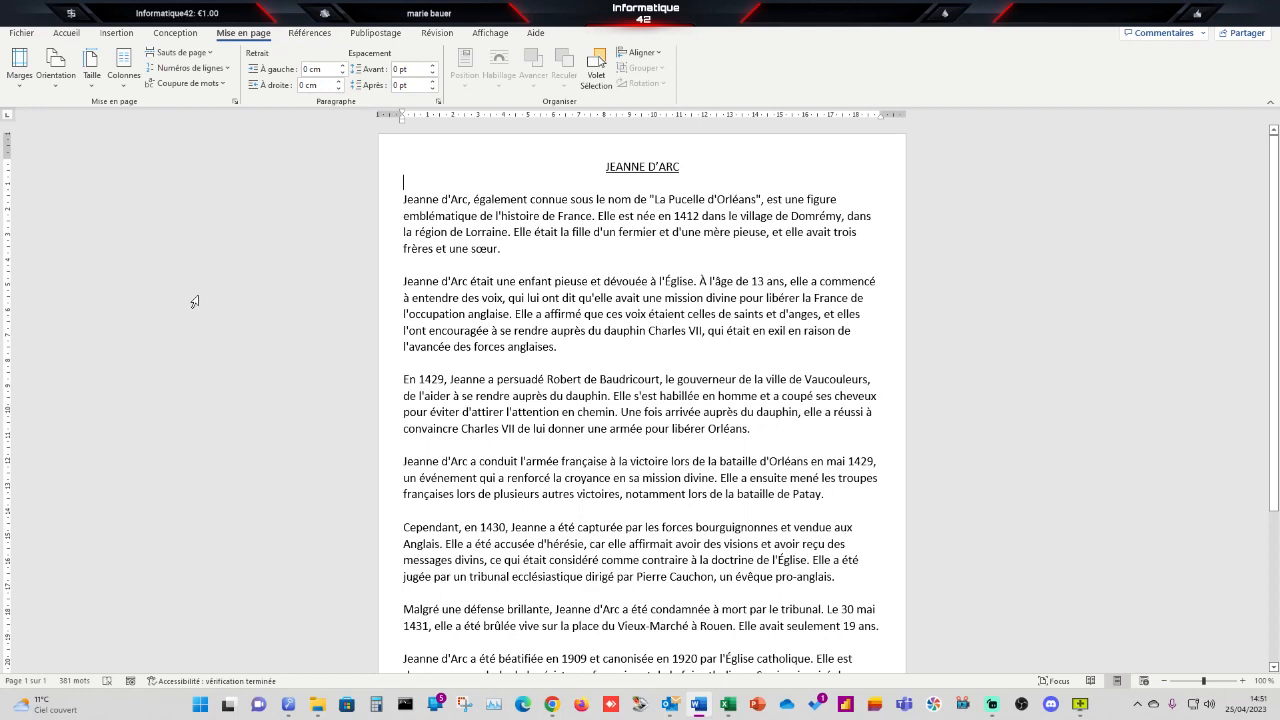
left_click(226, 68)
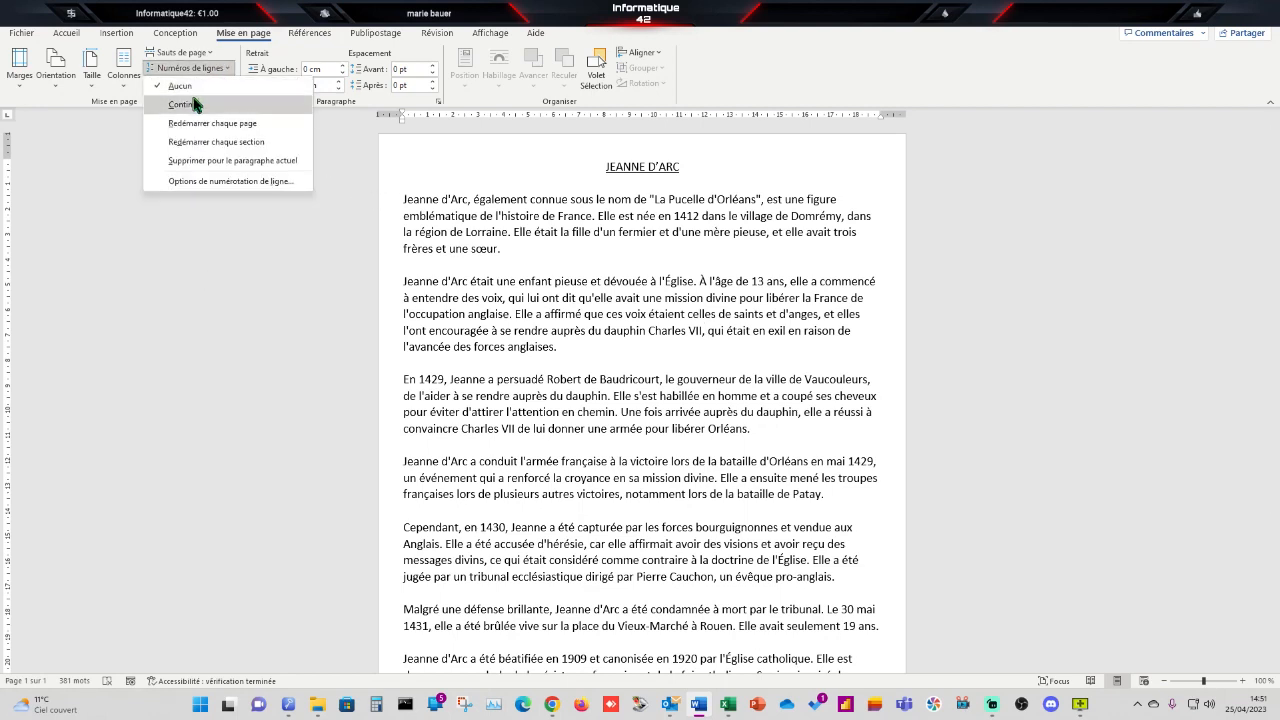
left_click(196, 104)
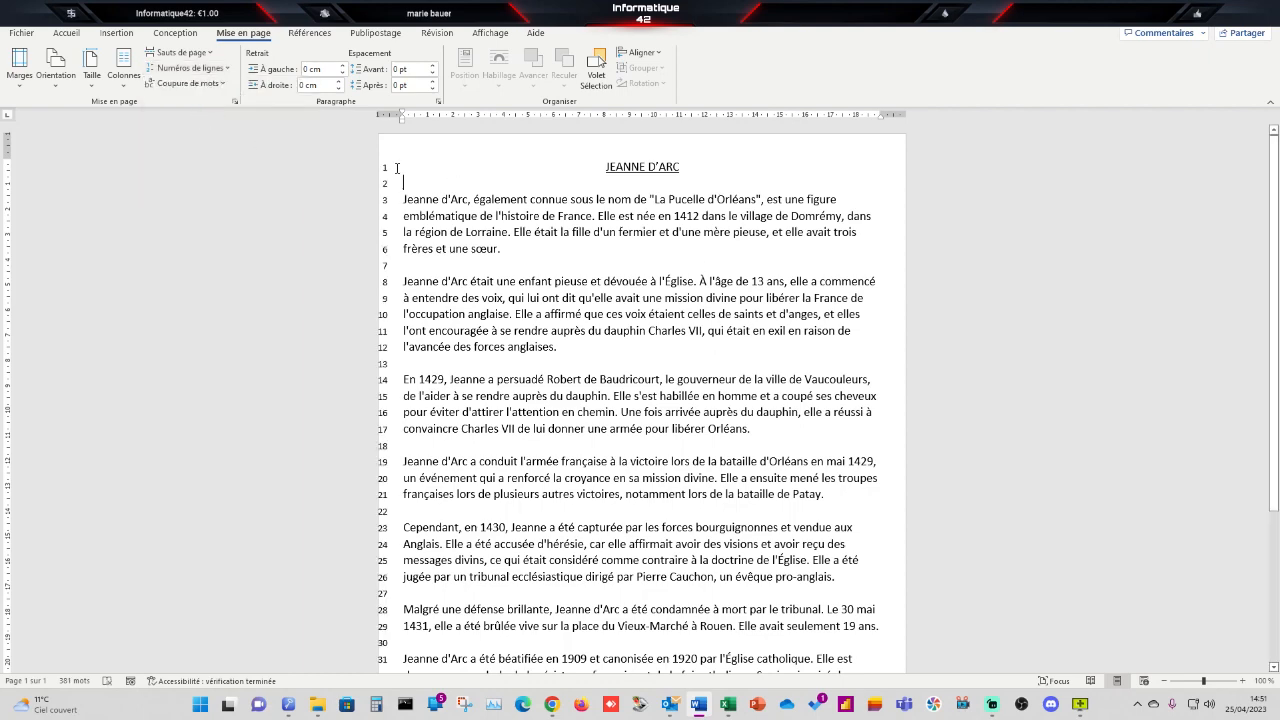
Compare the last line number of the text with the line count in the document statistics, leaving the statistics closed
scroll(398, 400, "down", 3)
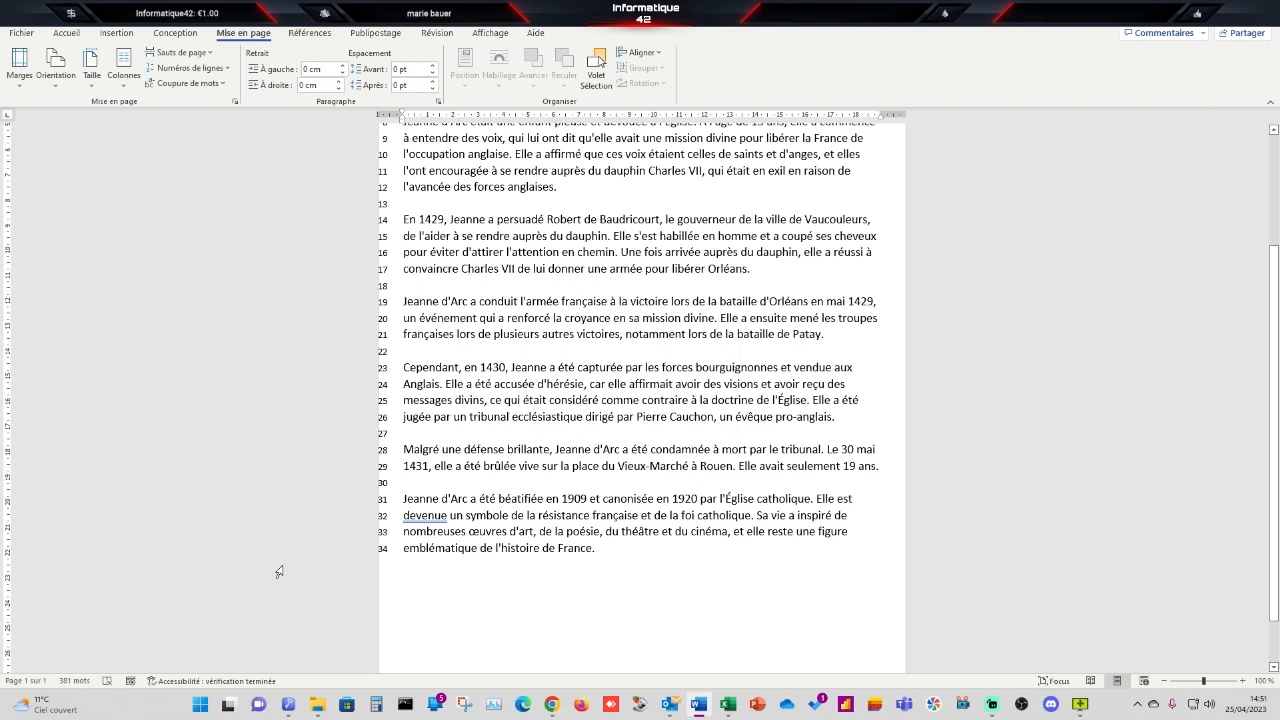
left_click(76, 683)
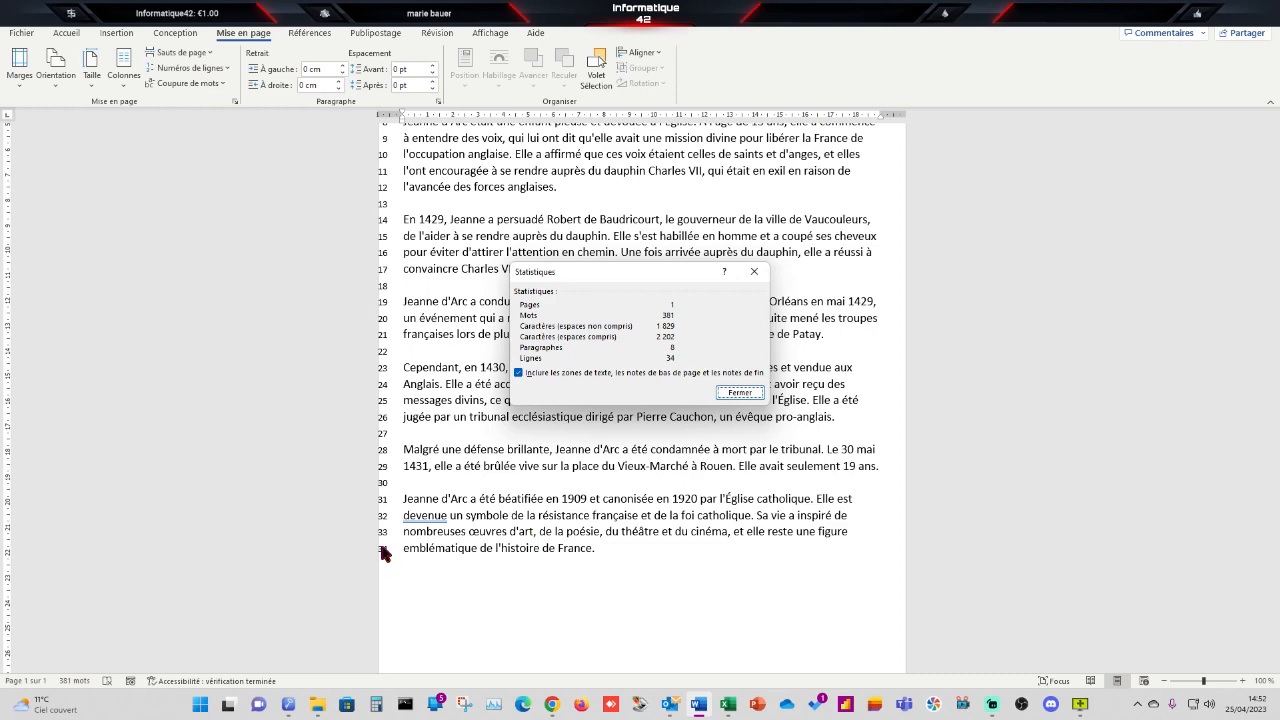
left_click(754, 271)
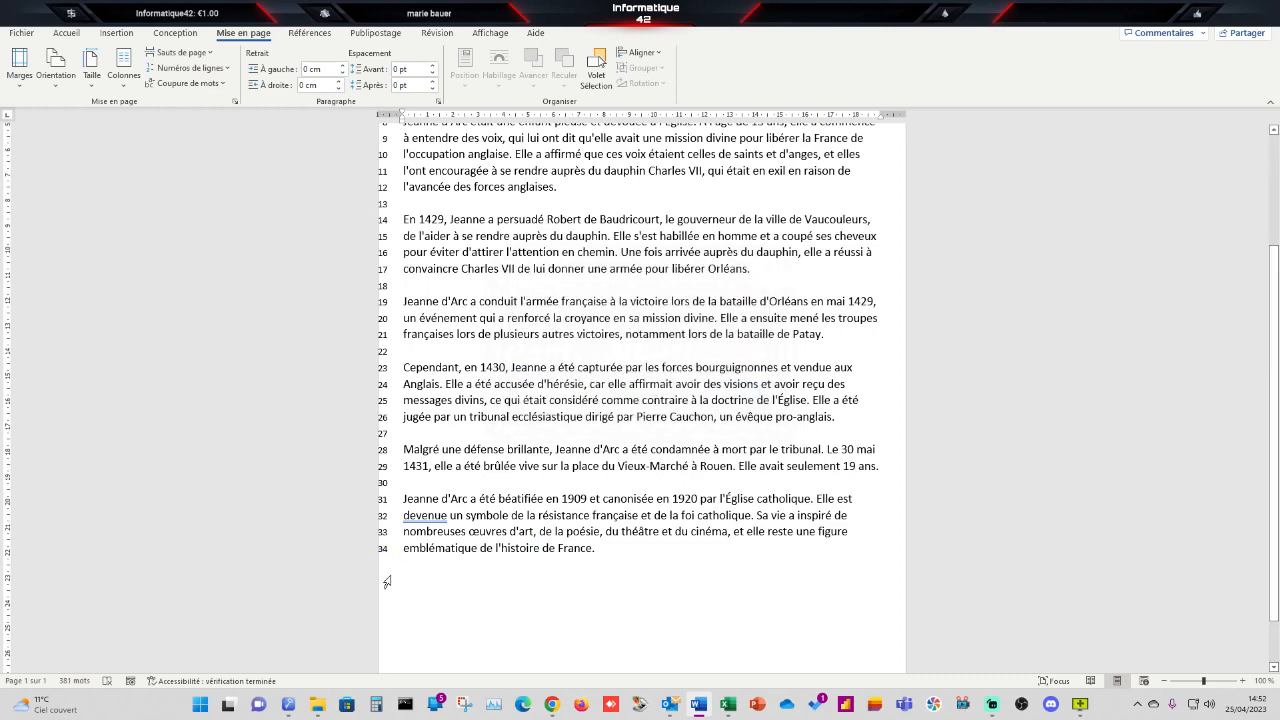
Turn off line numbering for the document
scroll(437, 343, "up", 4)
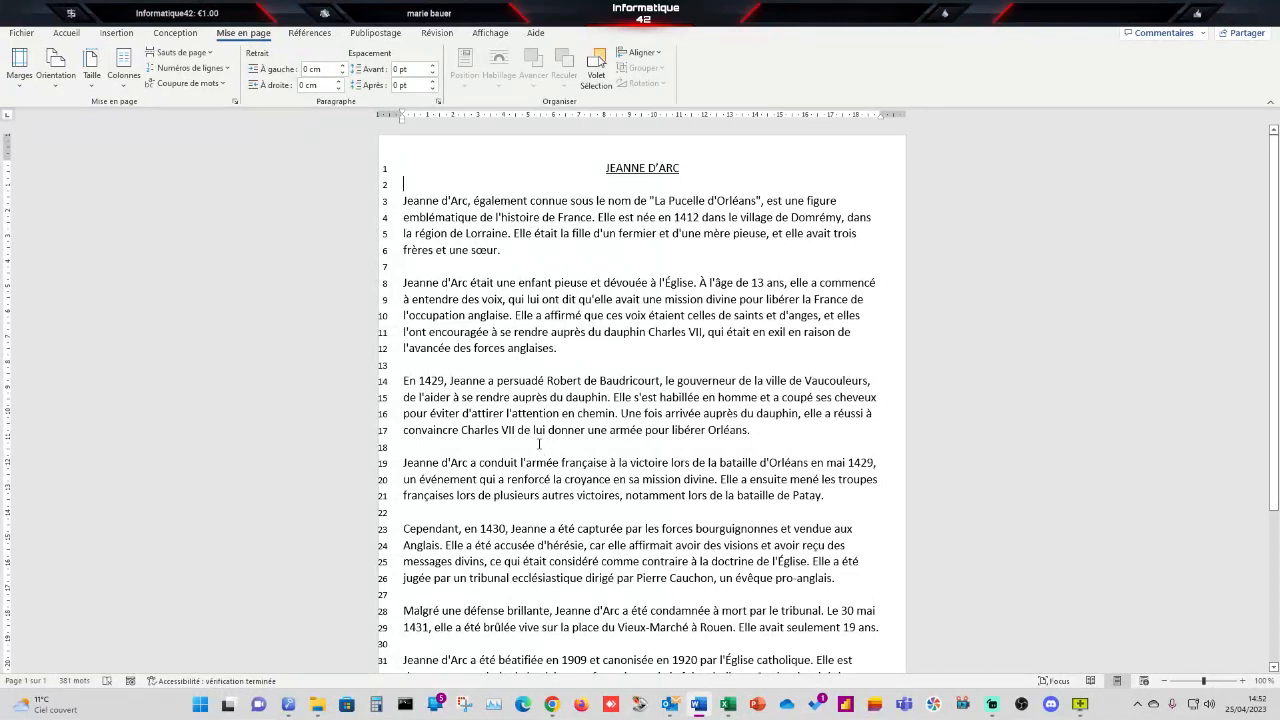
left_click(223, 70)
left_click(183, 85)
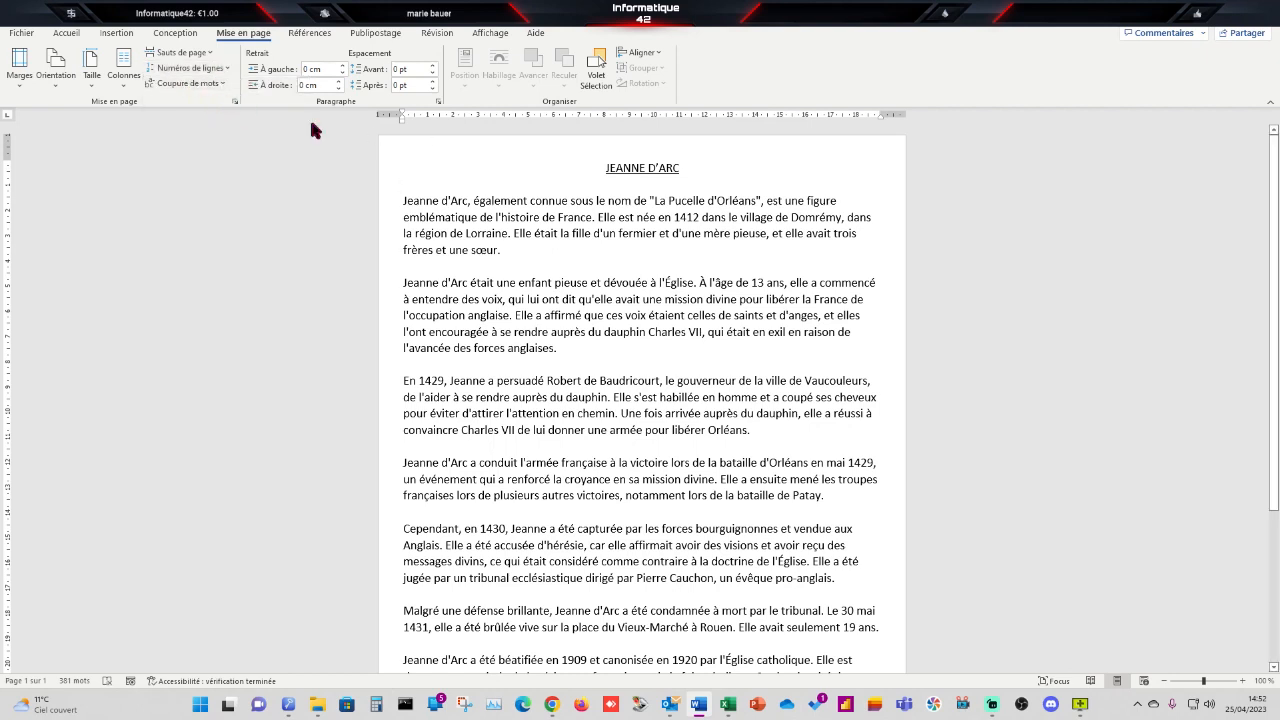
Look over the hyphenation choices and add "-mon" after "dans" at the second line's end in the first paragraph
left_click(219, 90)
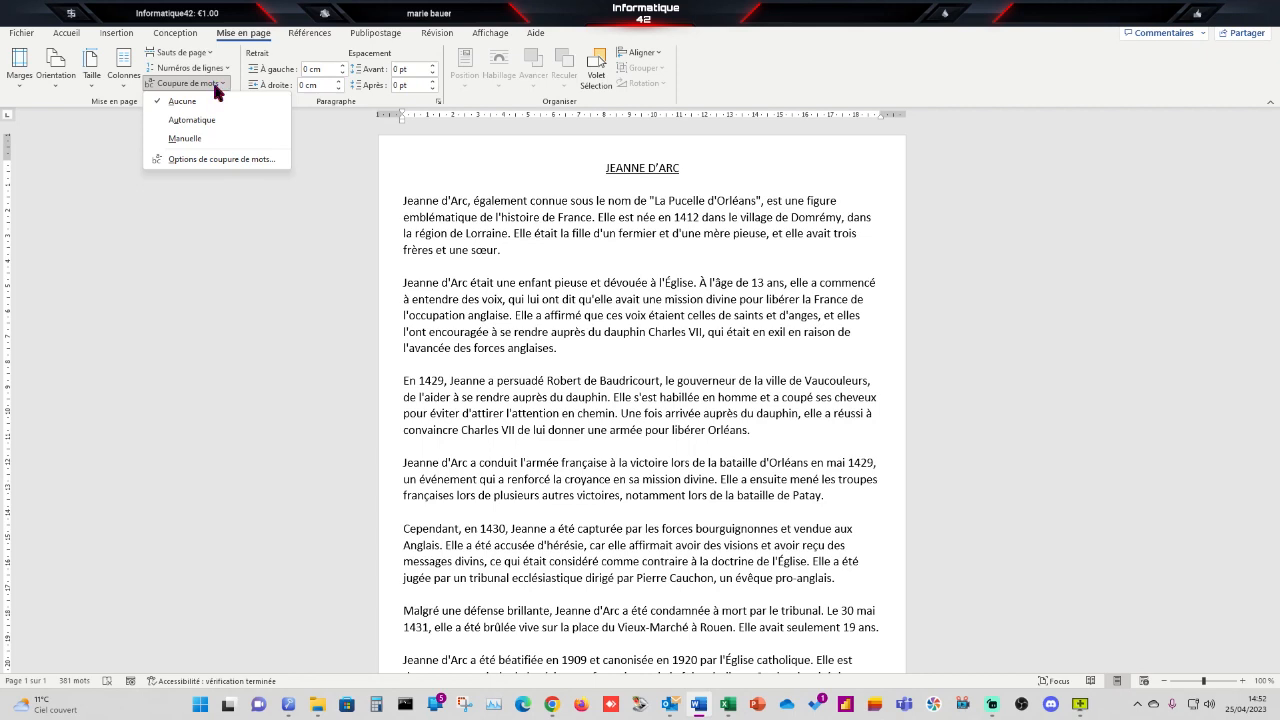
left_click(548, 331)
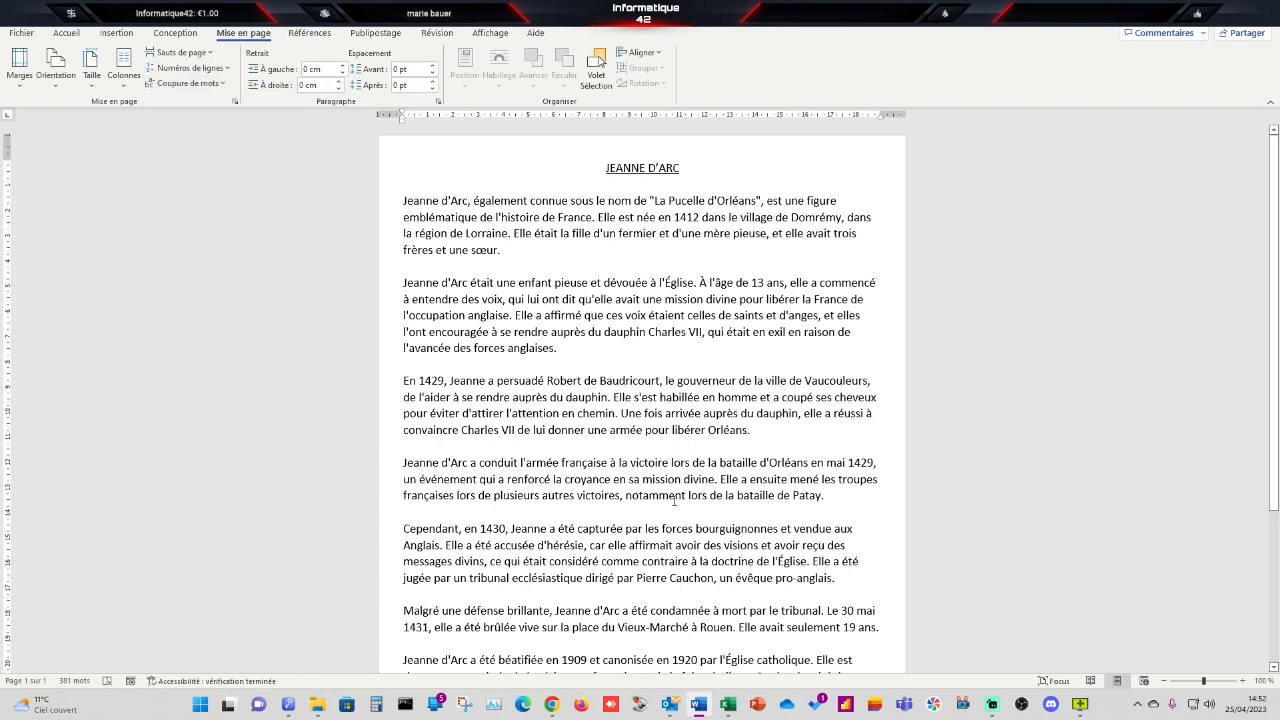
scroll(497, 496, "down", 3)
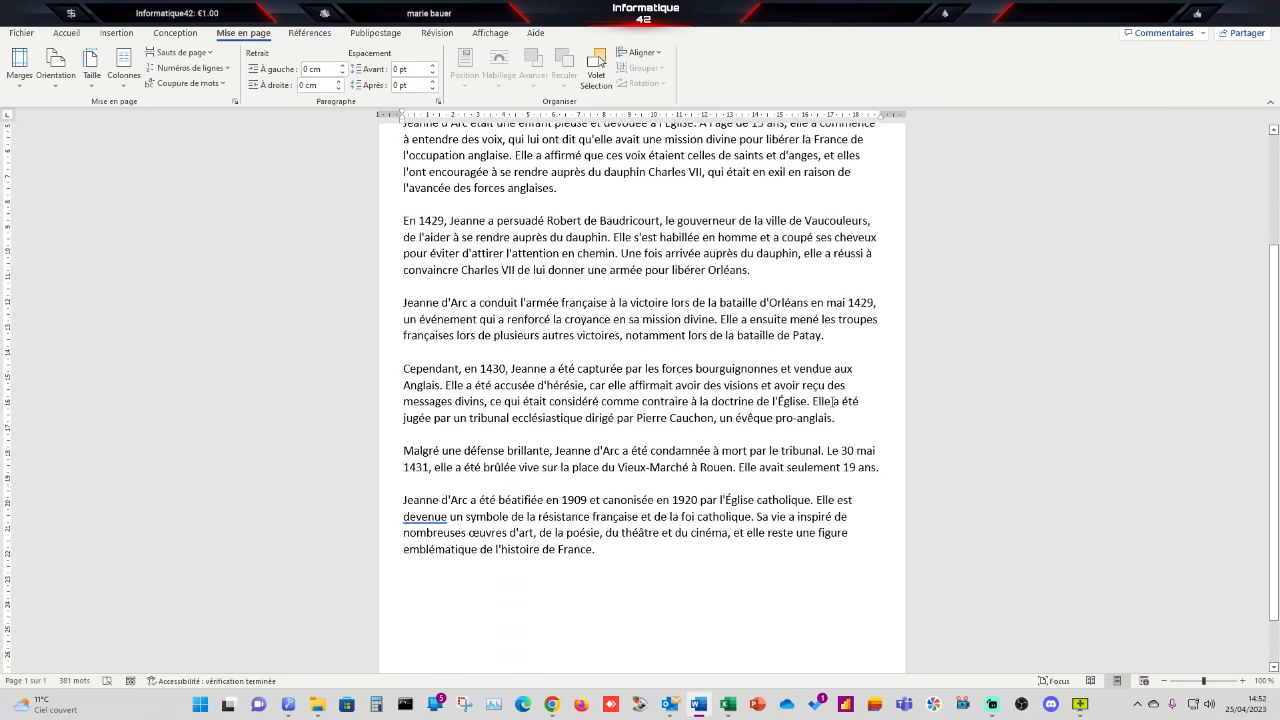
scroll(836, 401, "up", 3)
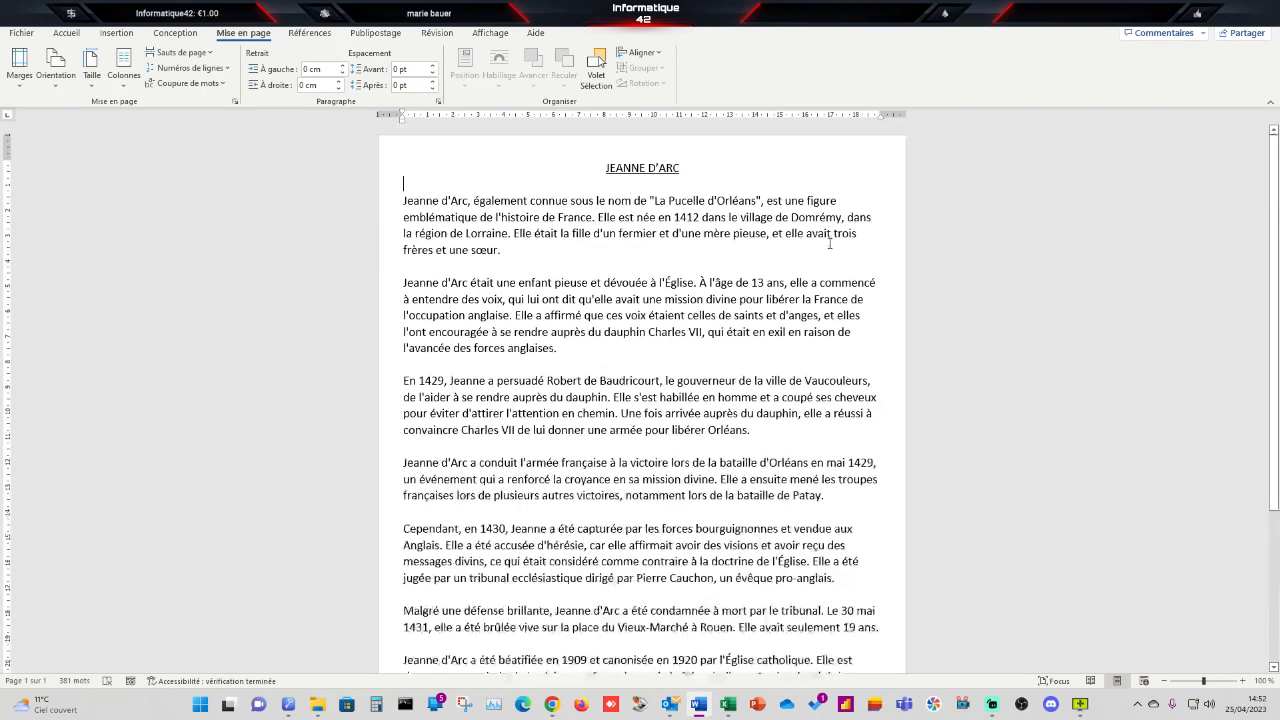
left_click(875, 217)
type("-mon")
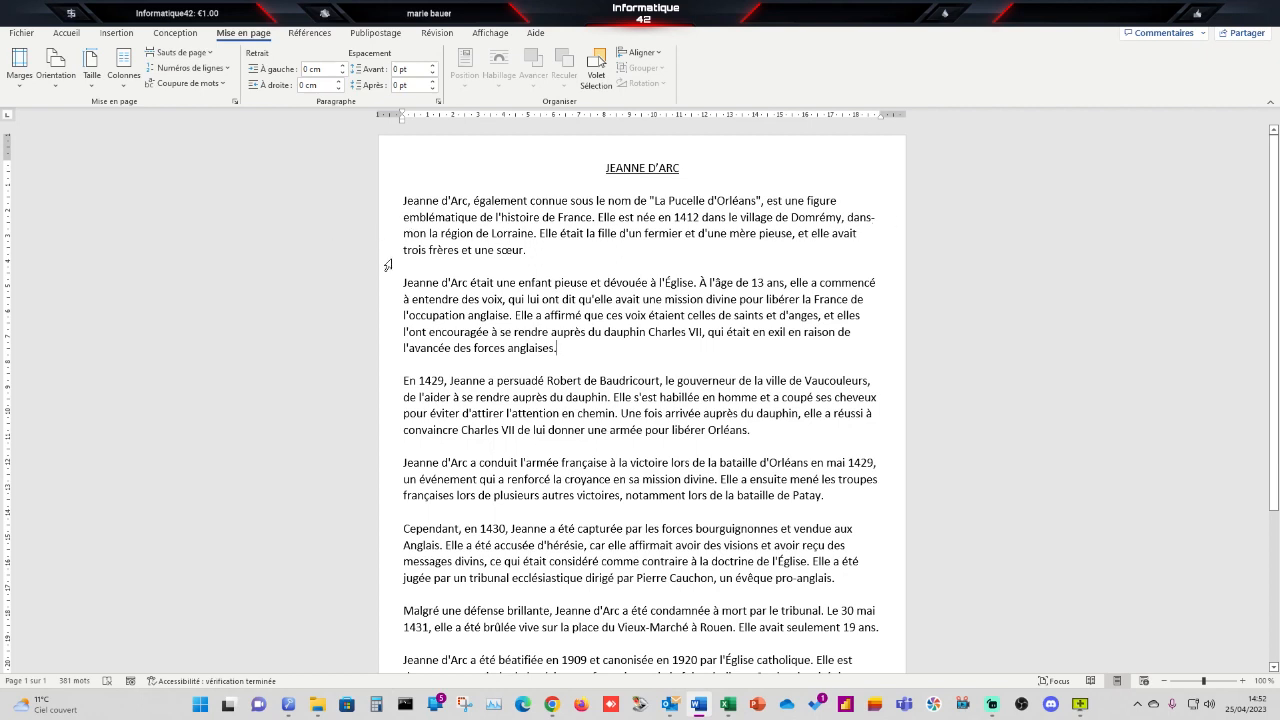
Turn on automatic hyphenation through the hyphenation options and check how words are divided in the first paragraph
left_click(384, 176)
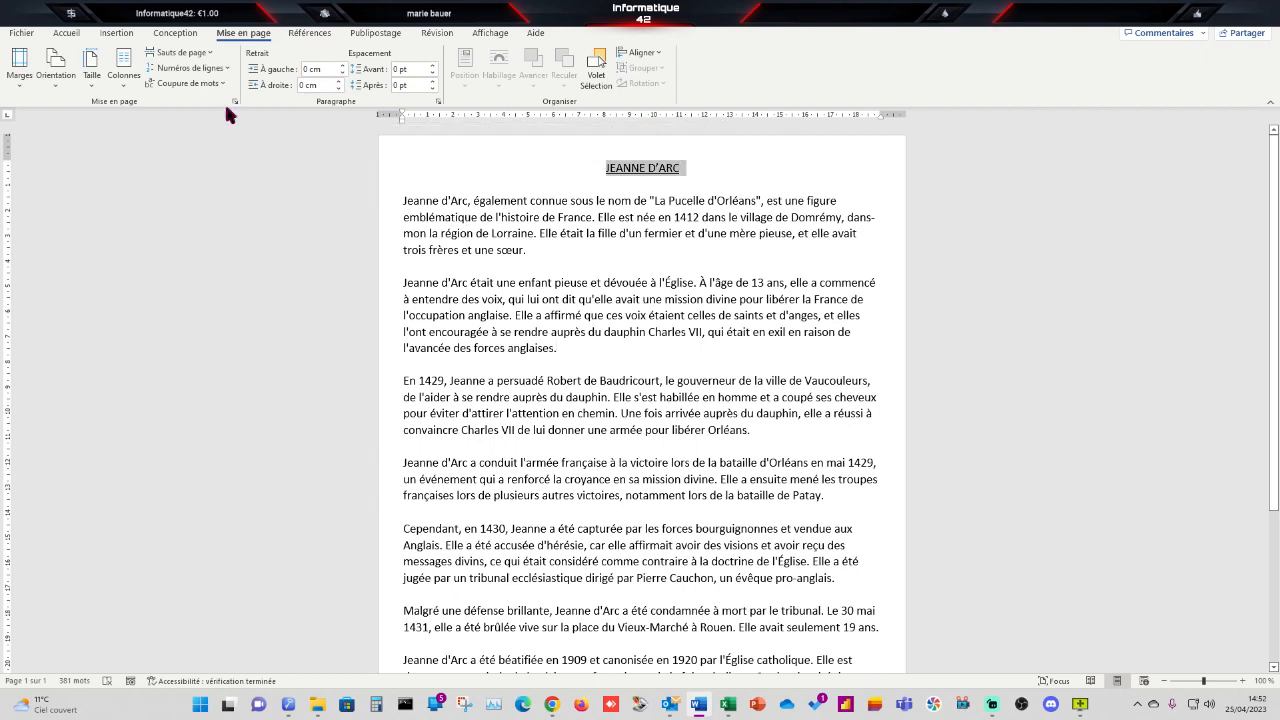
left_click(387, 188)
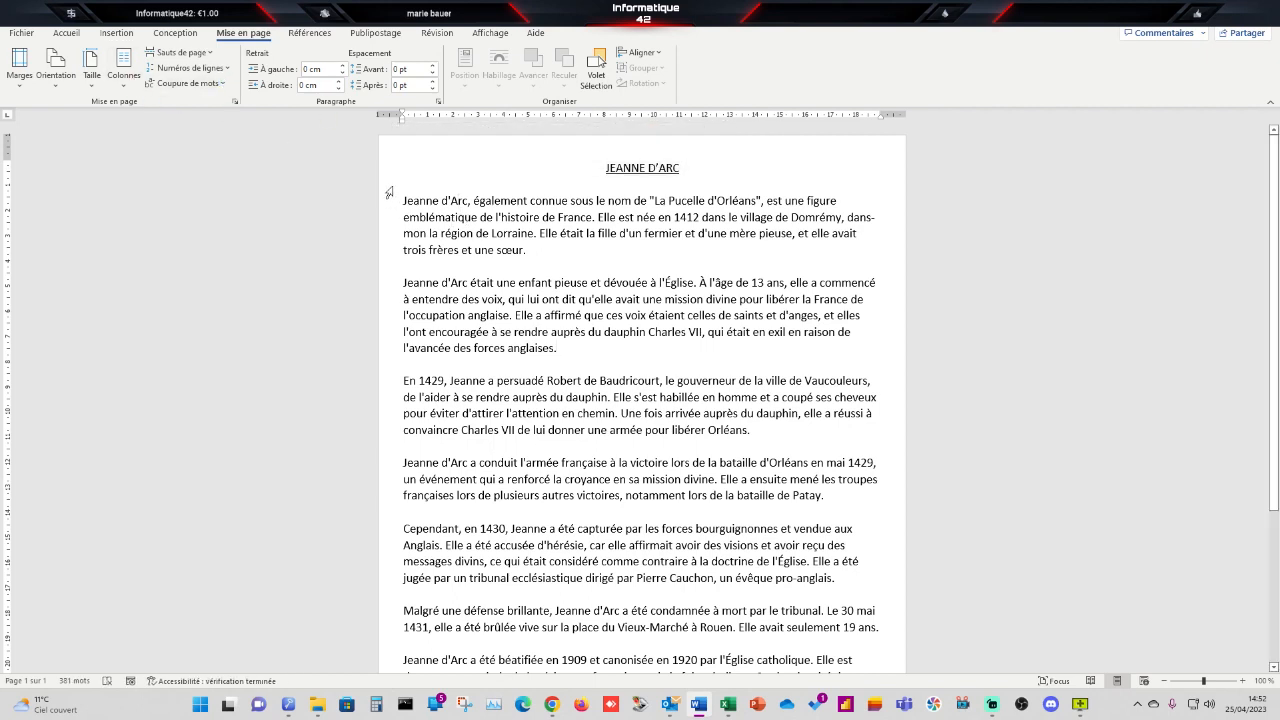
left_click(209, 86)
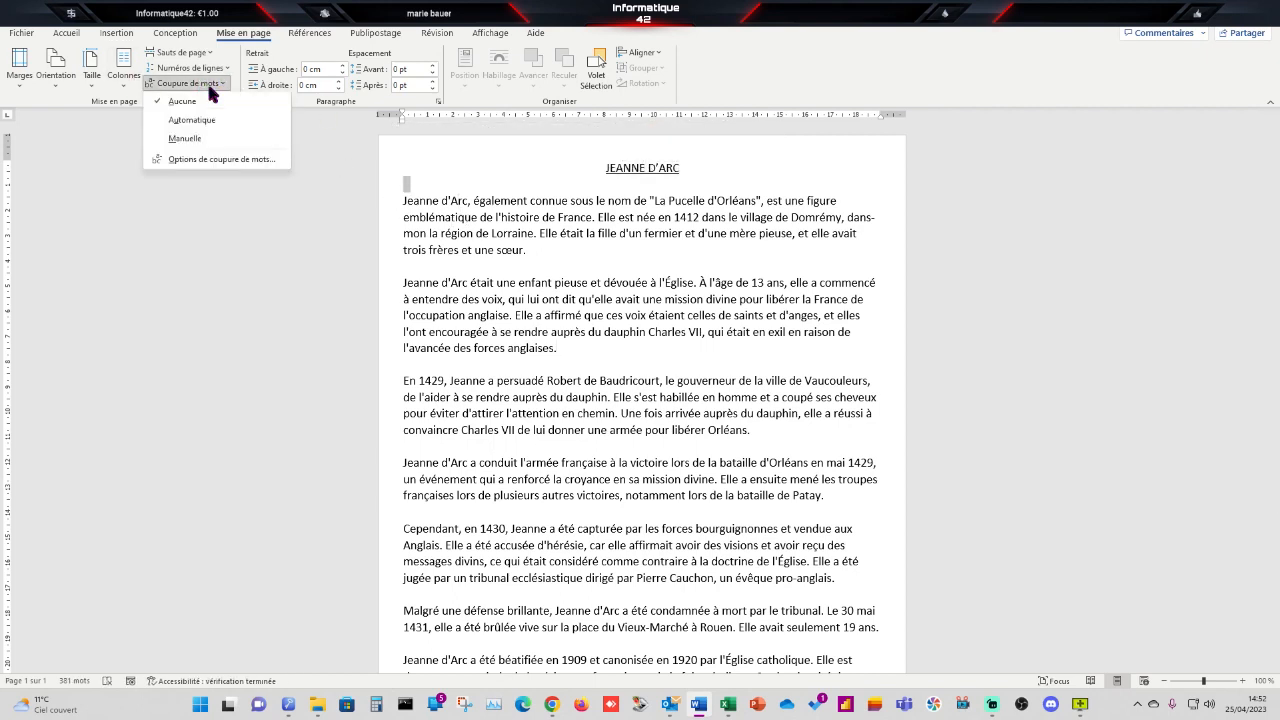
left_click(196, 164)
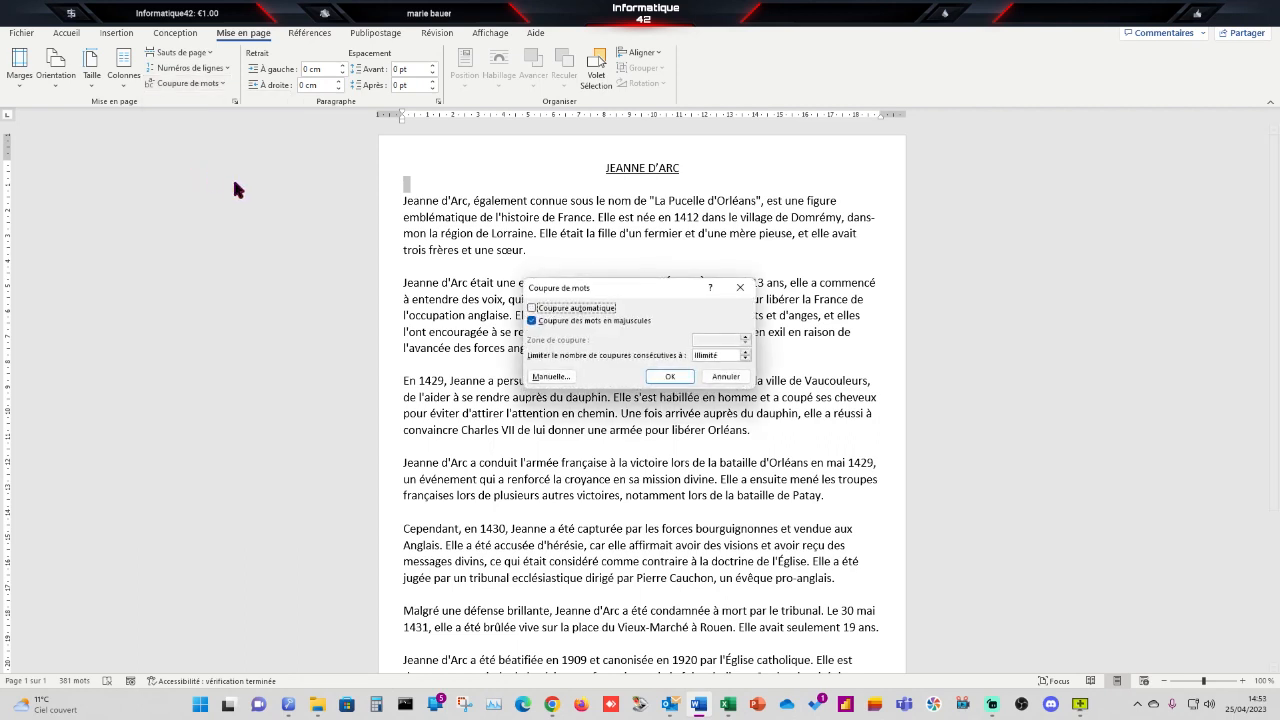
left_click(582, 310)
left_click(669, 377)
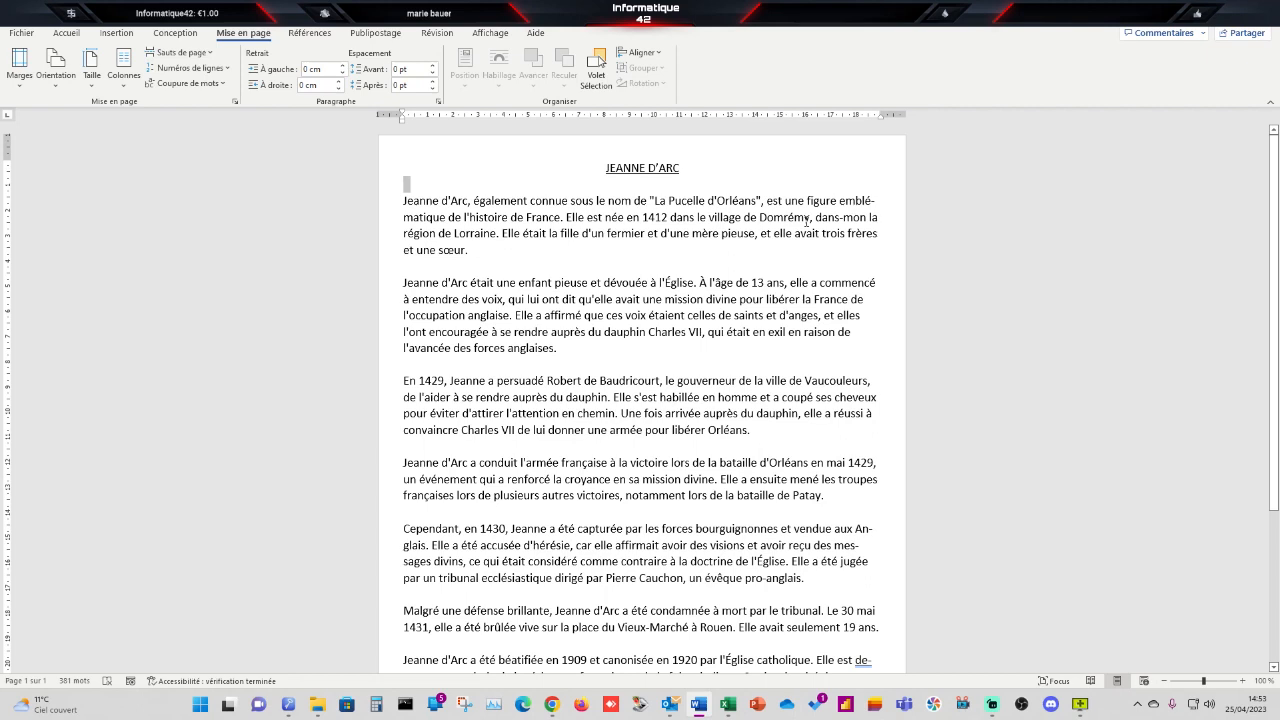
left_click_drag(816, 217, 869, 217)
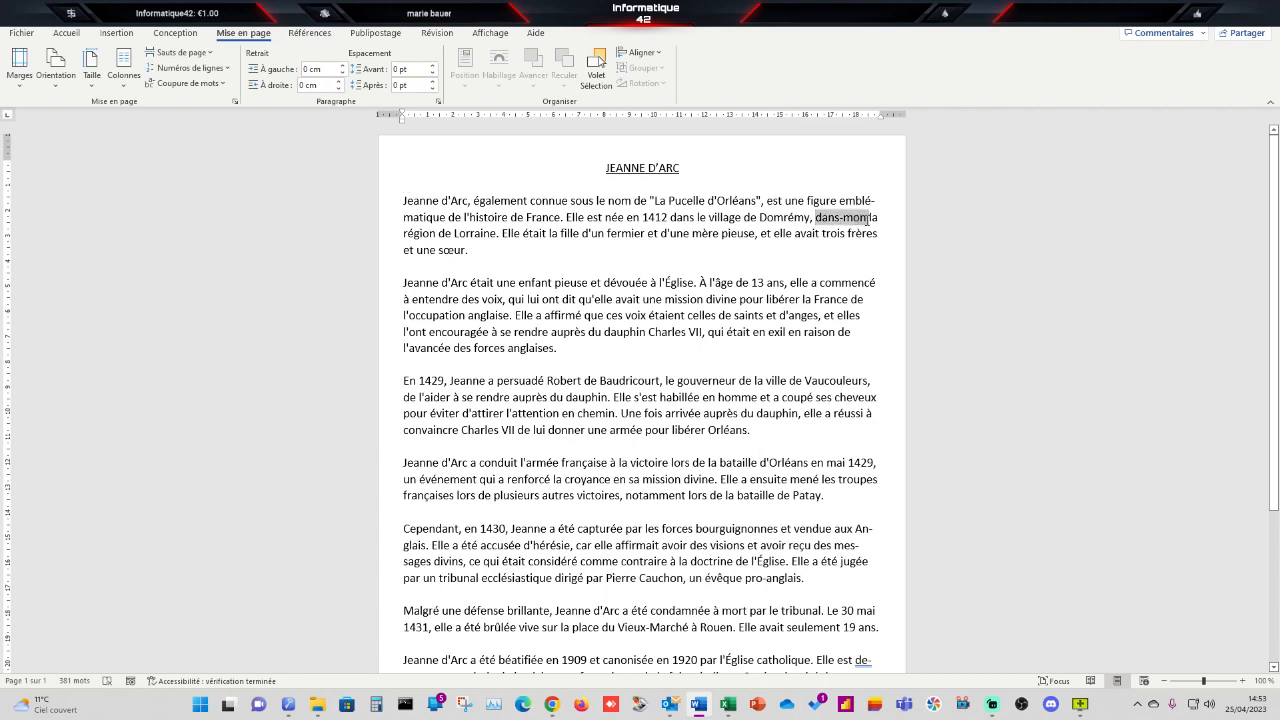
left_click(862, 204)
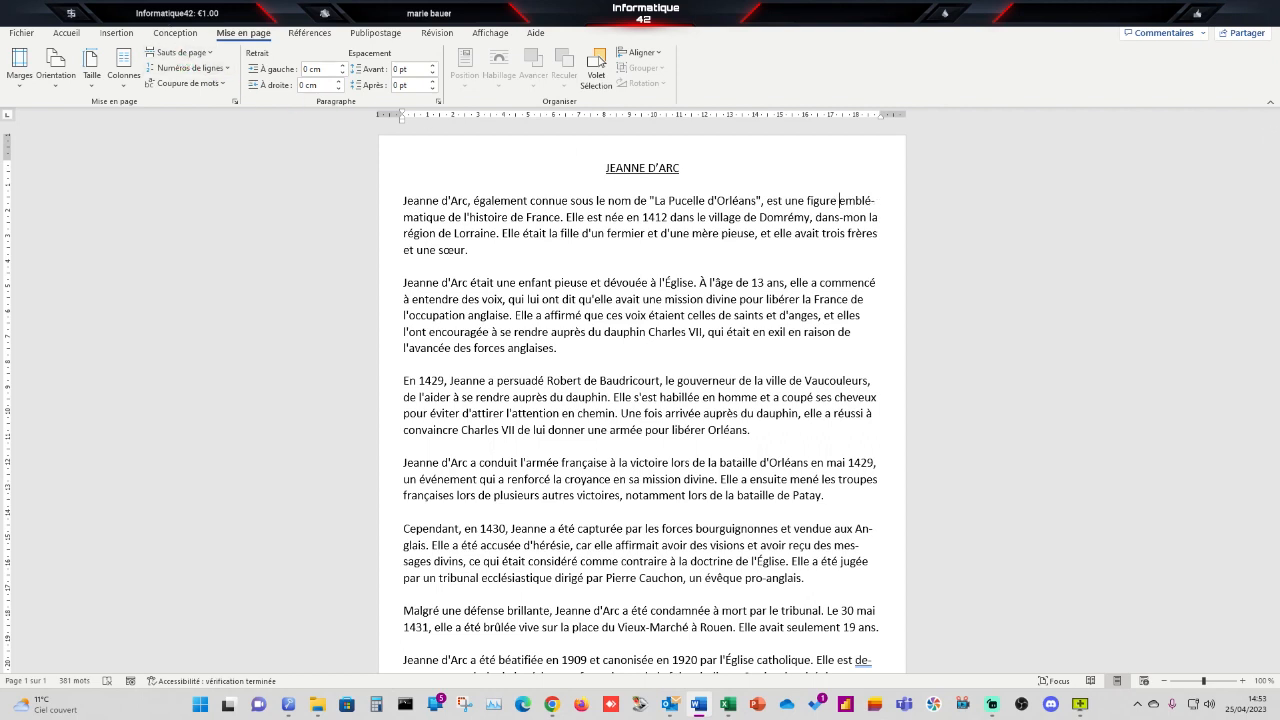
Undo the automatic hyphenation and the "-mon" added after "dans"
key("ctrl+z")
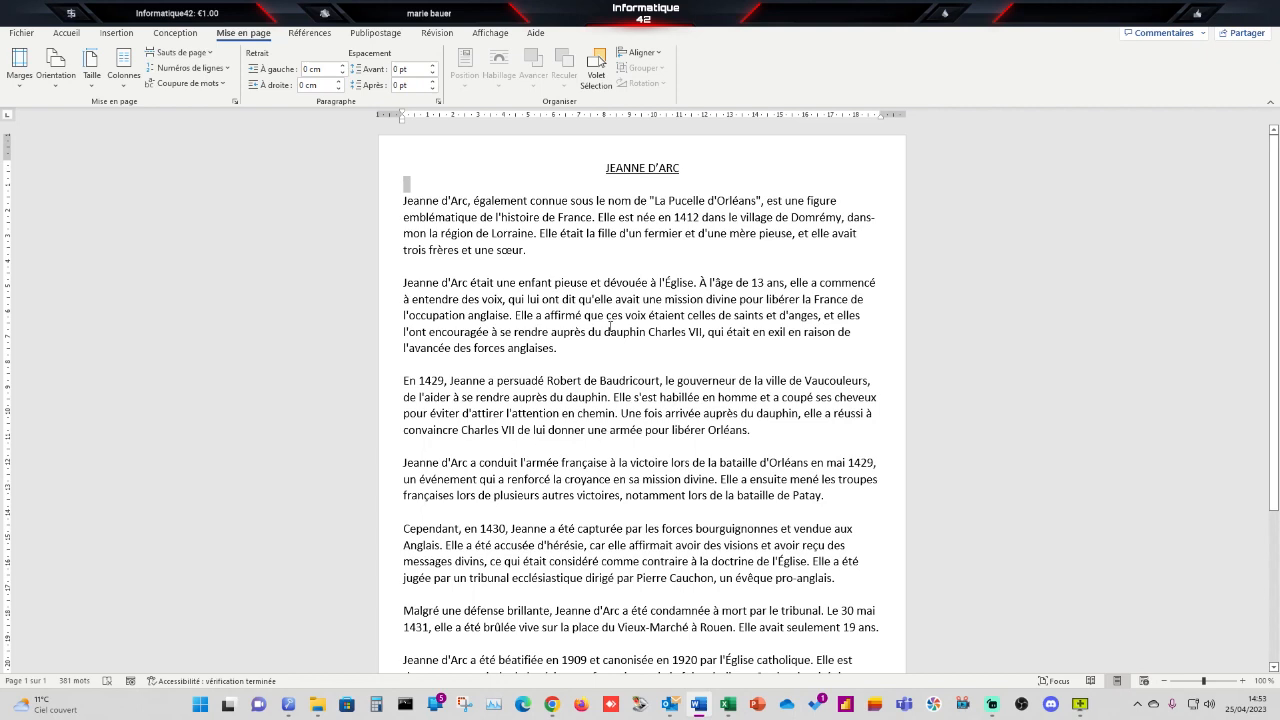
left_click(612, 329)
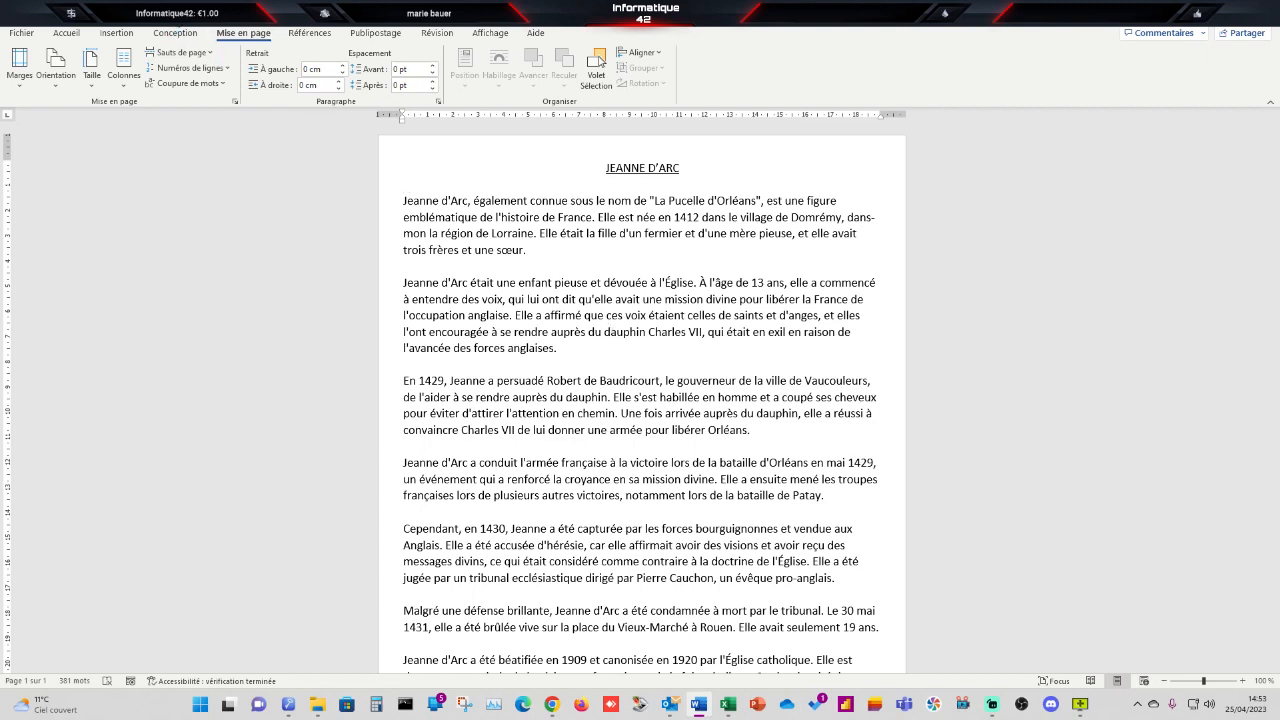
left_click(170, 13)
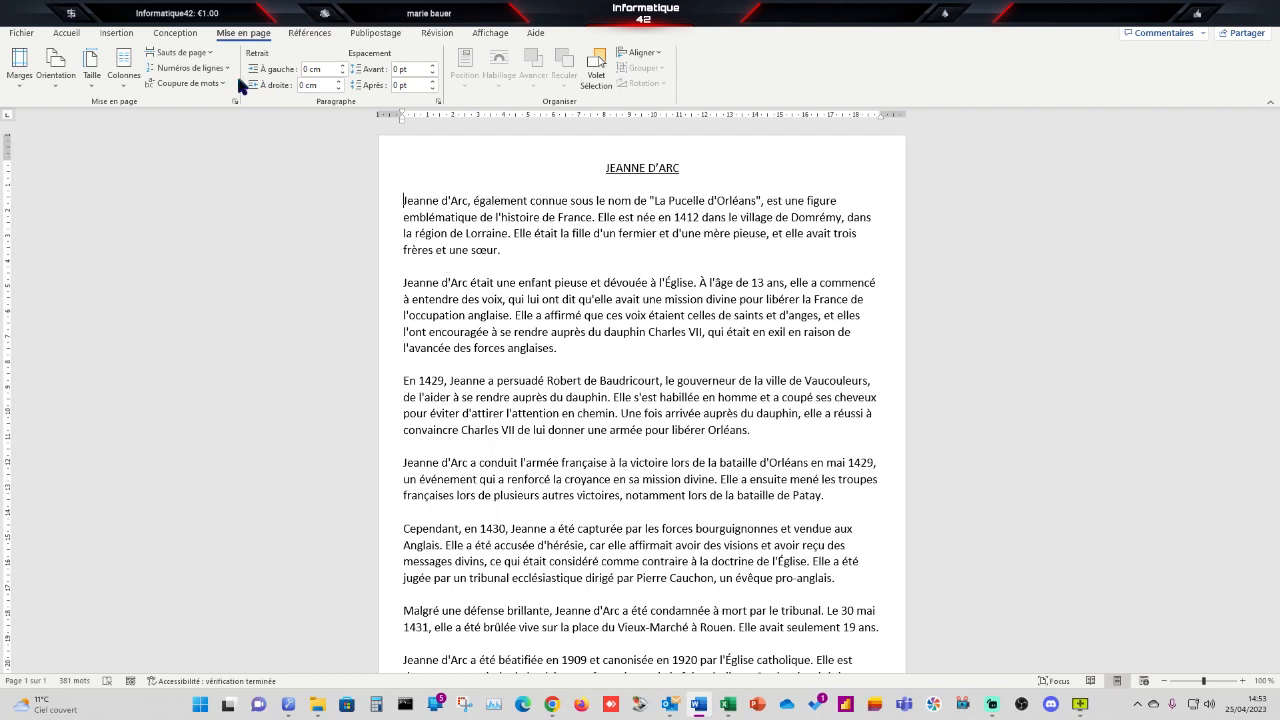
Set the left indent of the first paragraph under the title to 1 cm
left_click(340, 66)
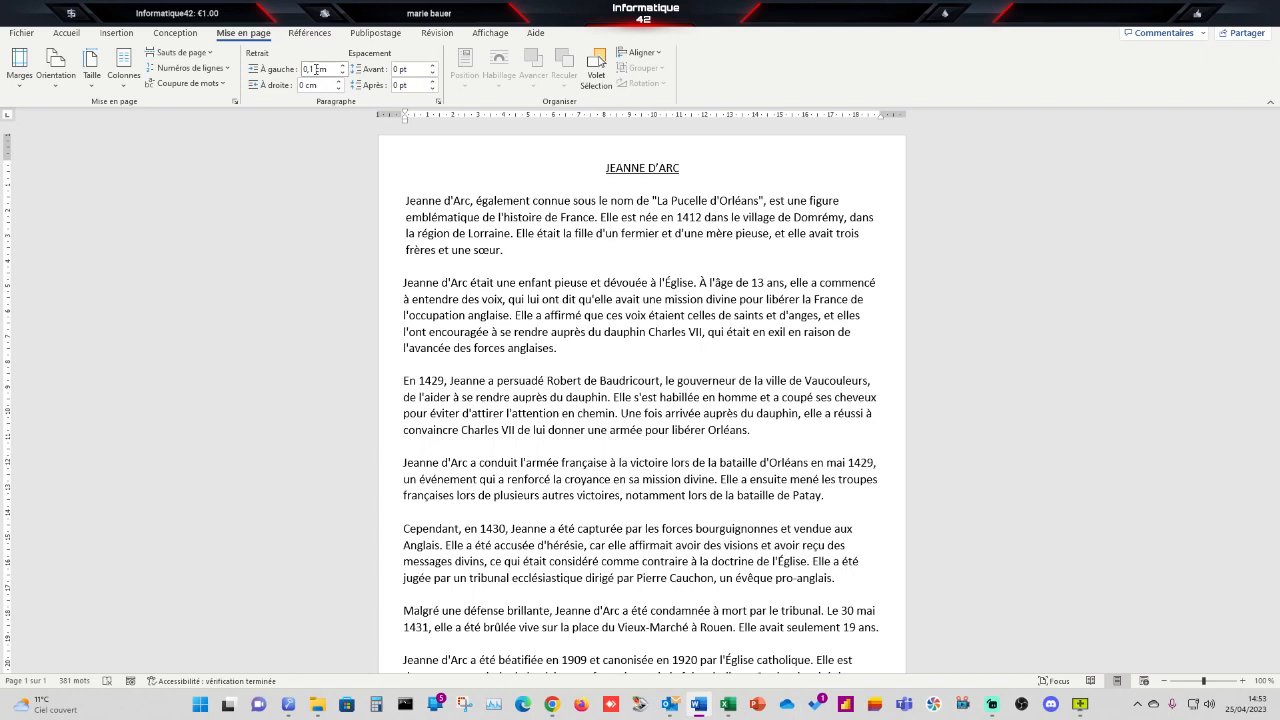
left_click(313, 68)
type("1")
key("Return")
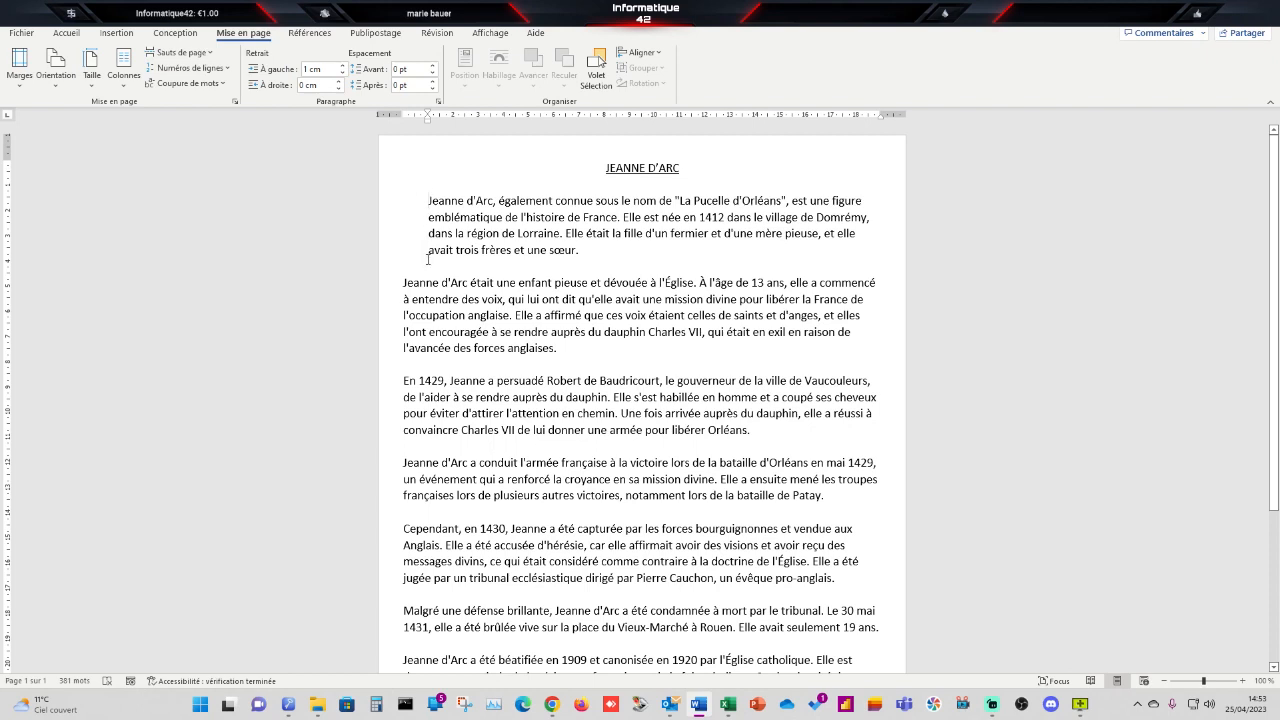
Reset the first paragraph's left indent to 0 cm
left_click(310, 67)
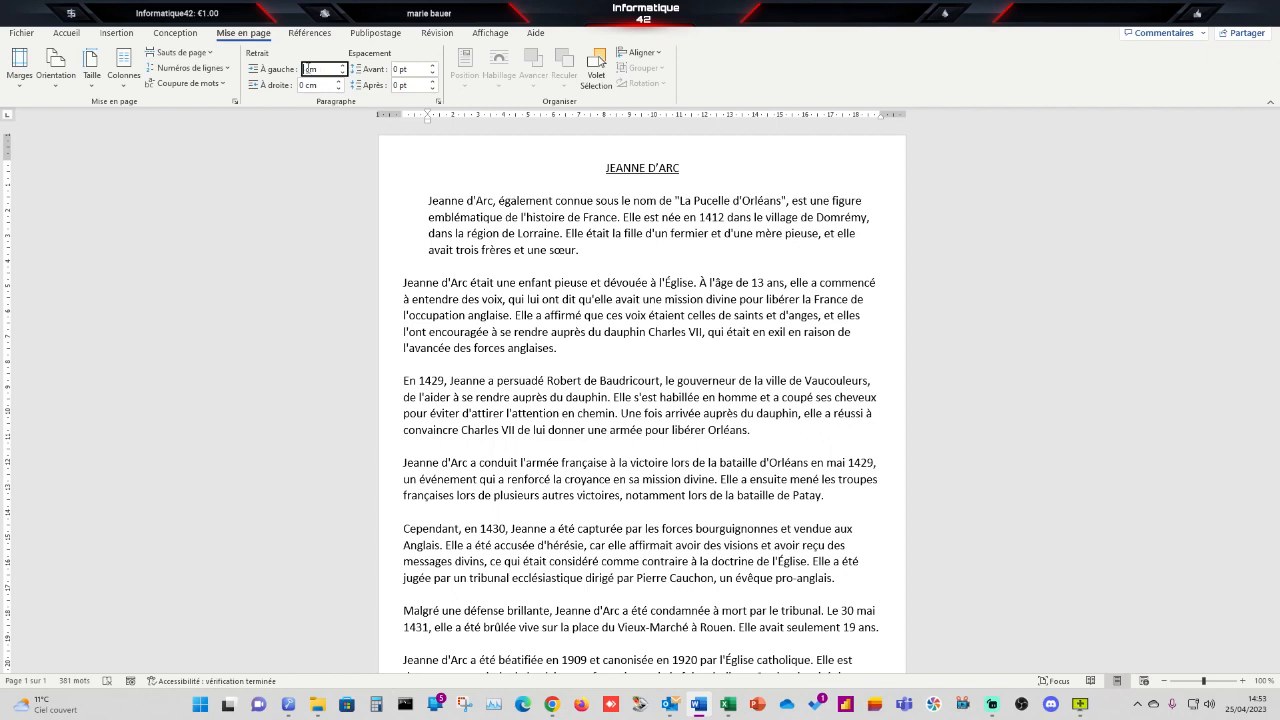
type("0")
key("Return")
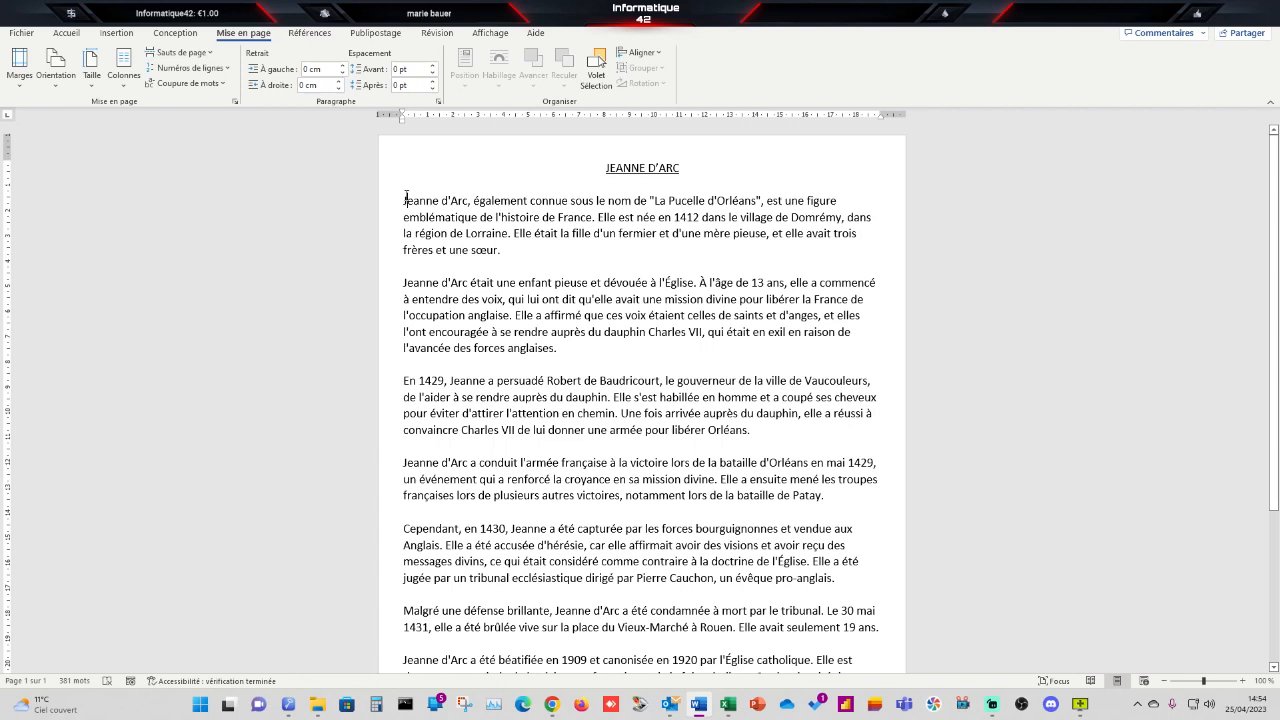
Indent only the first line of the first paragraph by one 1.25 cm tab, removing the tab misplaced after the "J"
left_click(407, 195)
key("Tab")
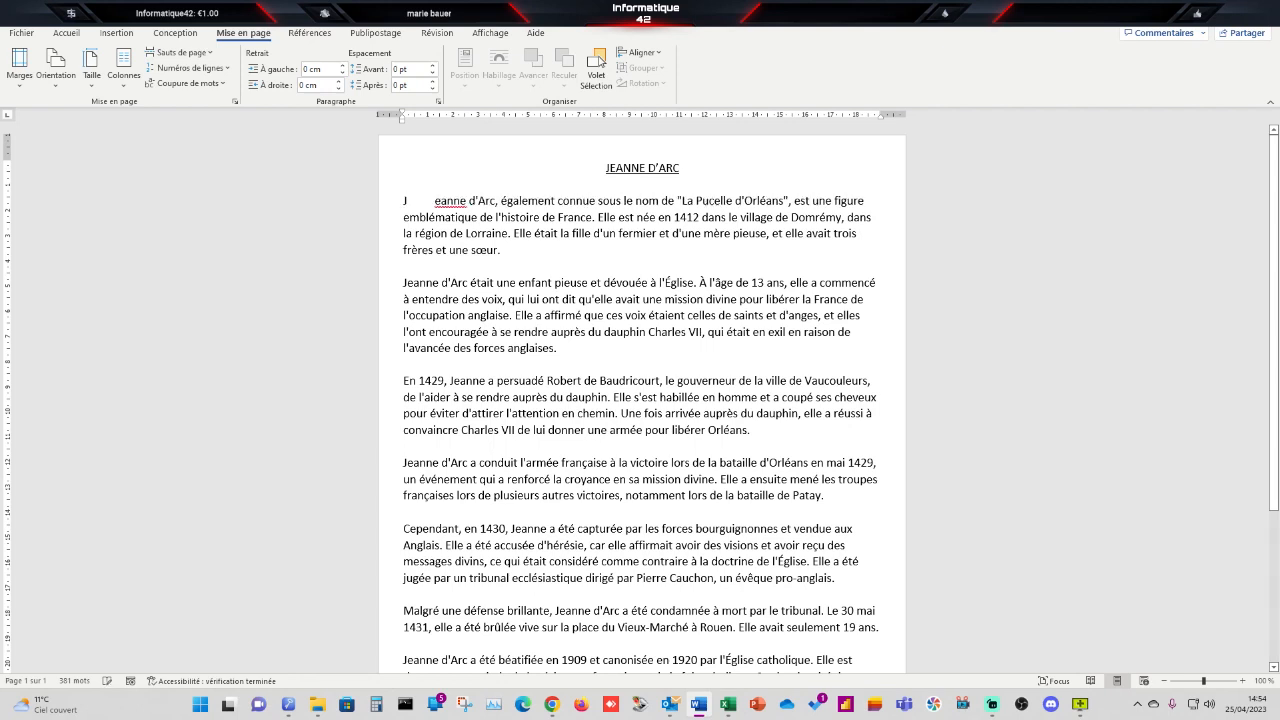
key("BackSpace")
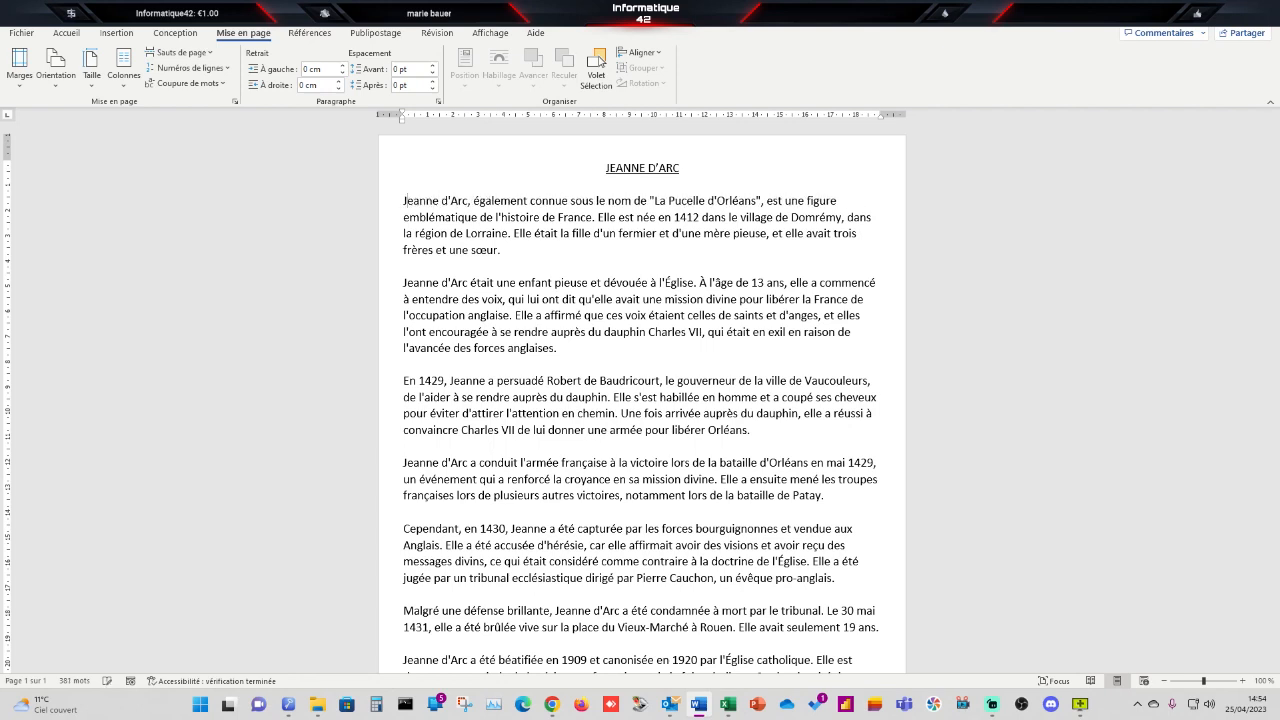
key("Tab")
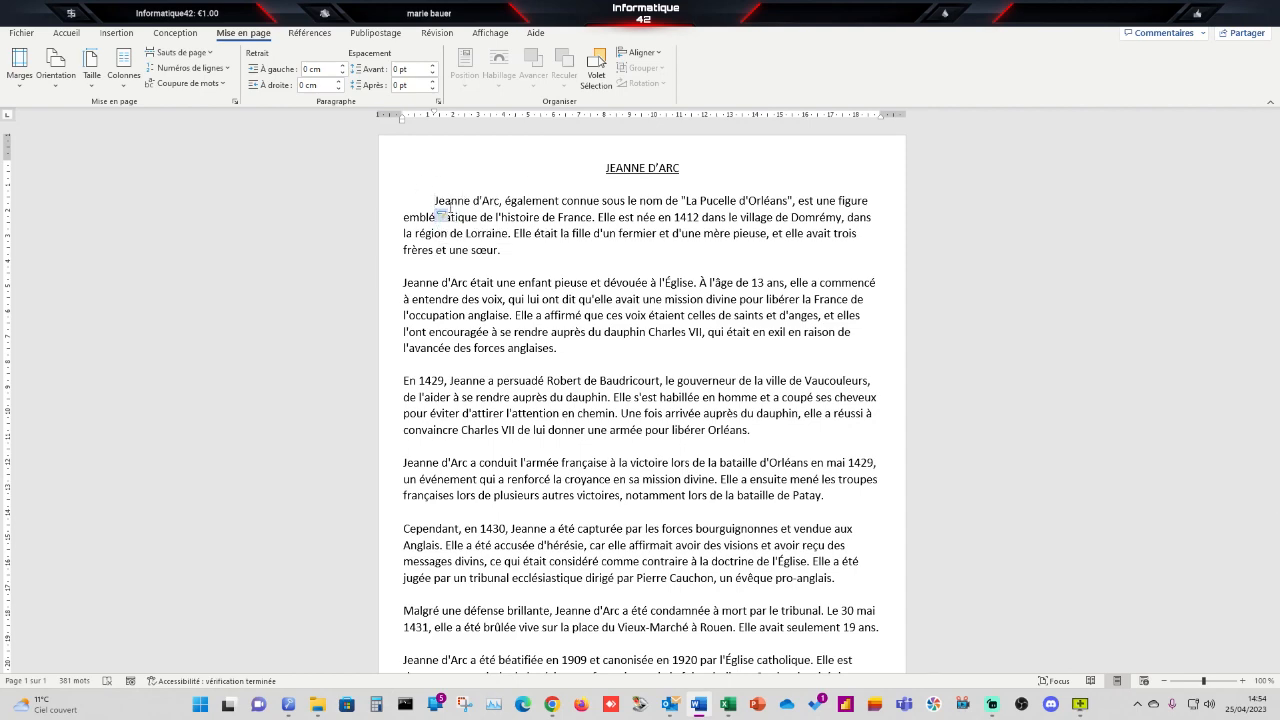
Review the paragraph and tab stop settings without changing them, and remove the first paragraph's first-line indent
left_click(438, 101)
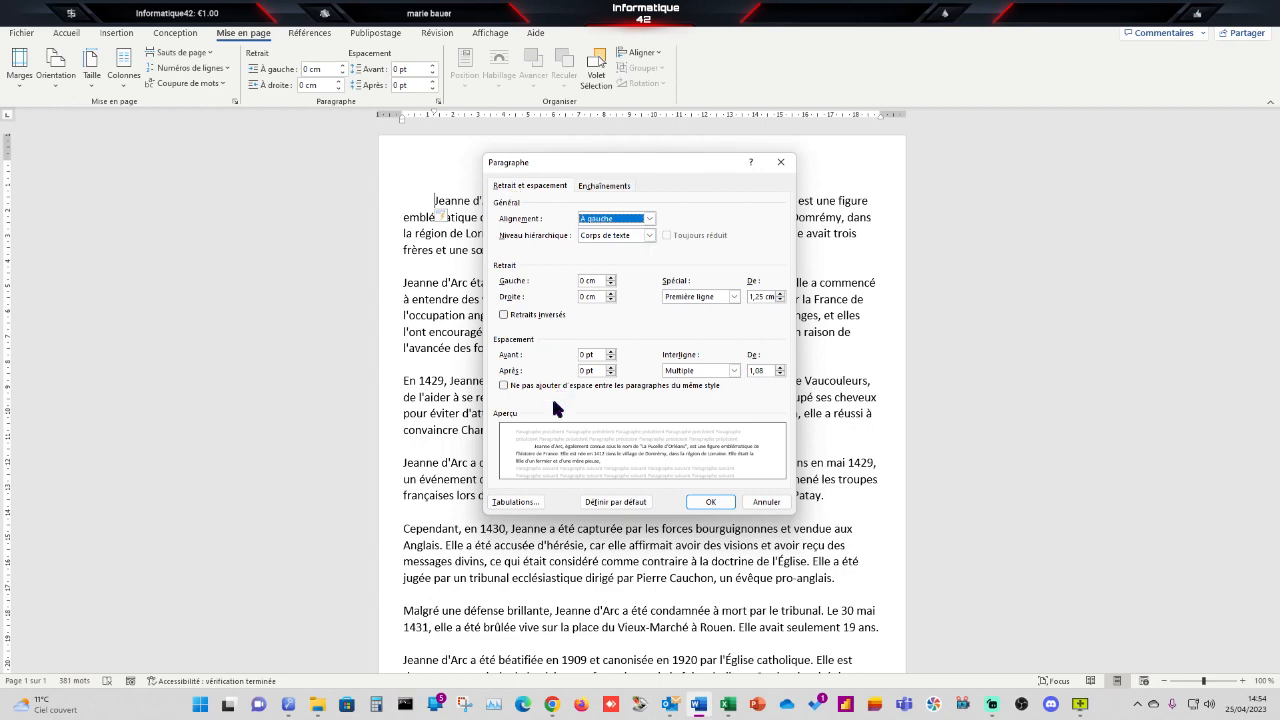
left_click(516, 502)
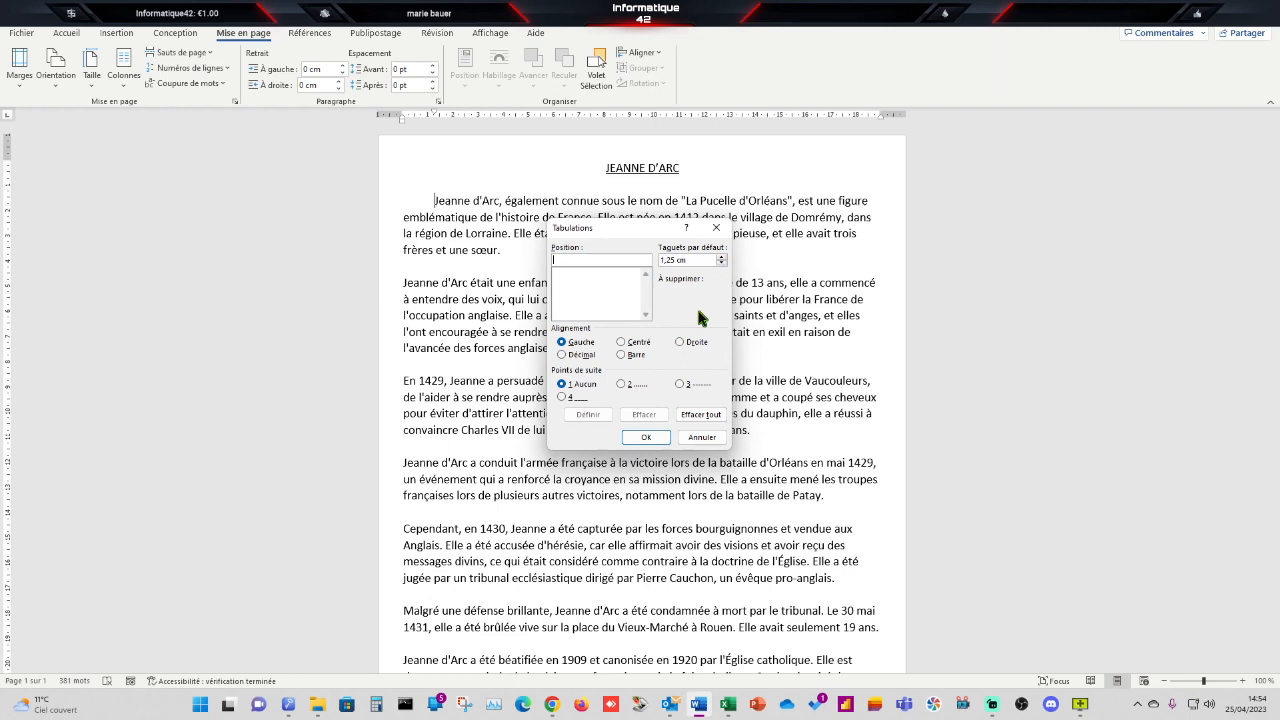
left_click(701, 440)
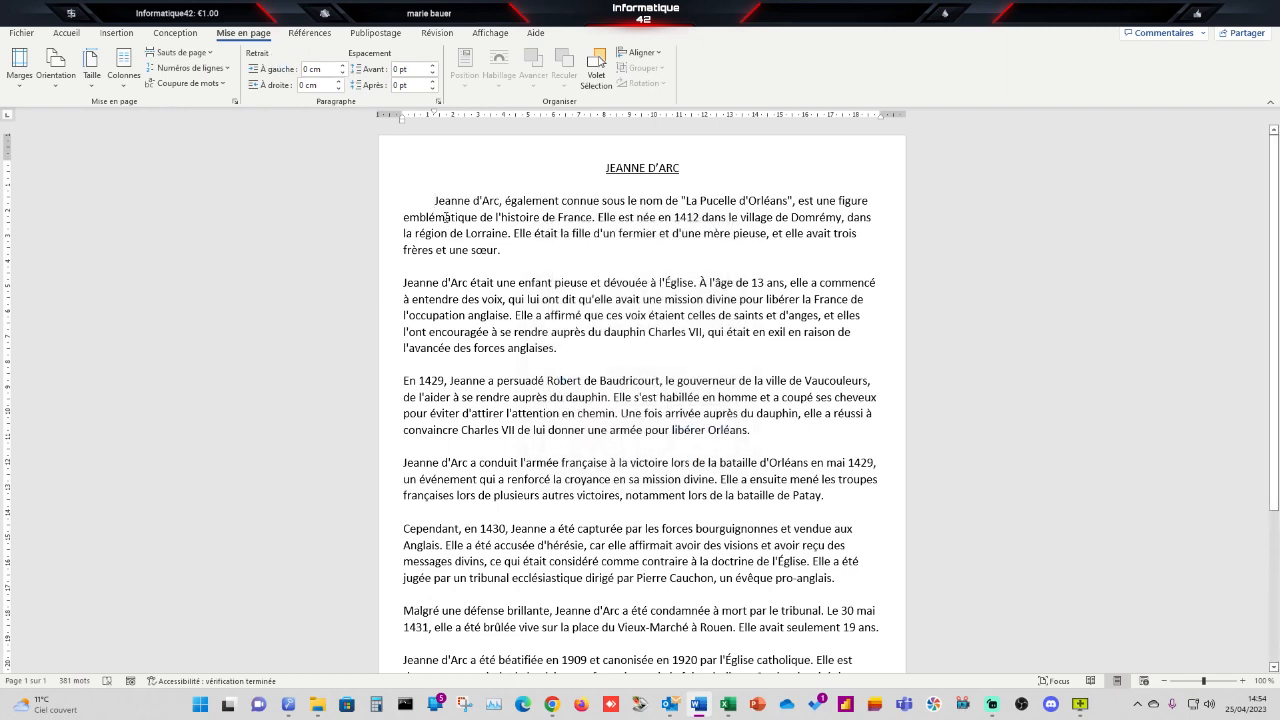
key("BackSpace")
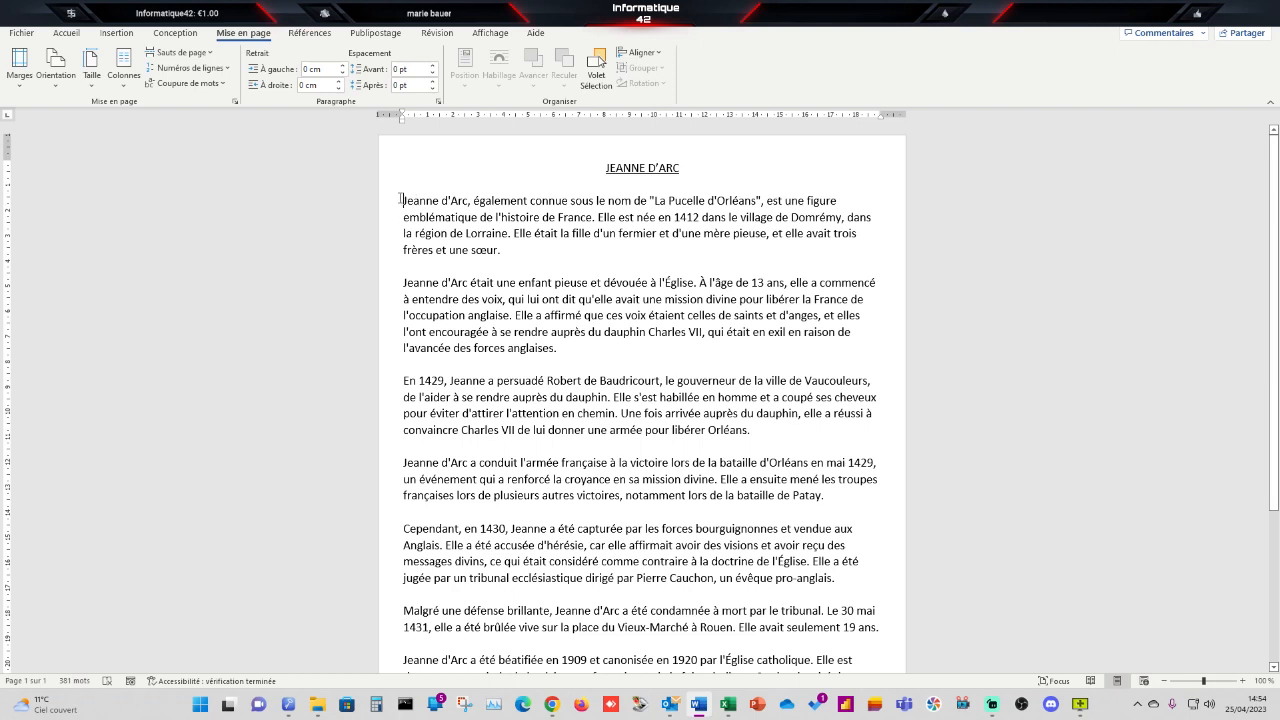
Try several spacing values after the first paragraph, including Auto, and return the spacing to 0 pt
left_click_drag(401, 199, 500, 250)
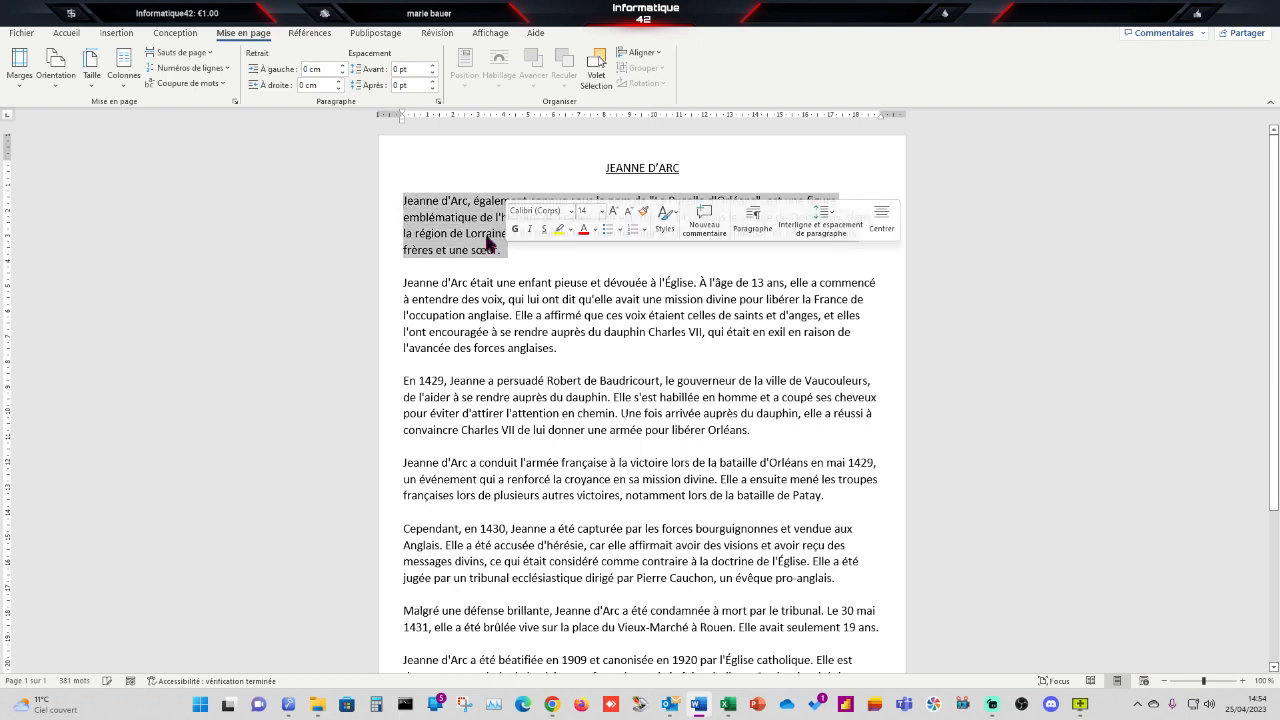
left_click(432, 89)
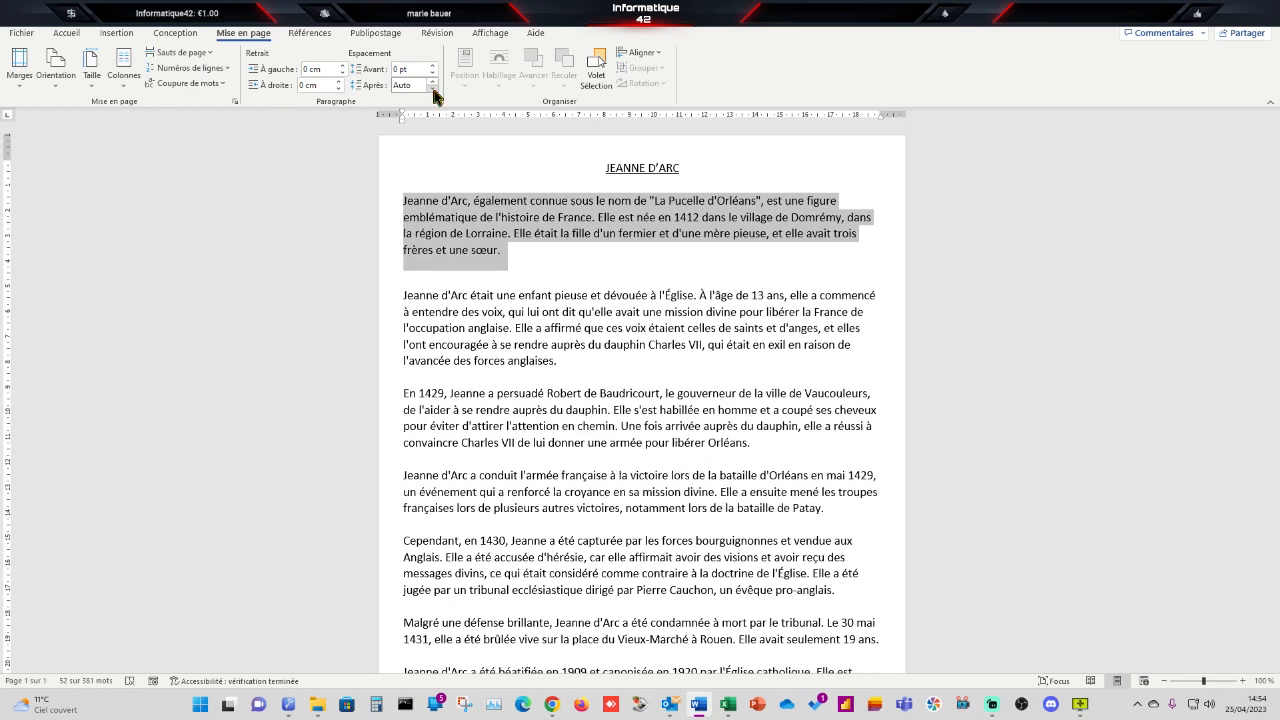
left_click(432, 82)
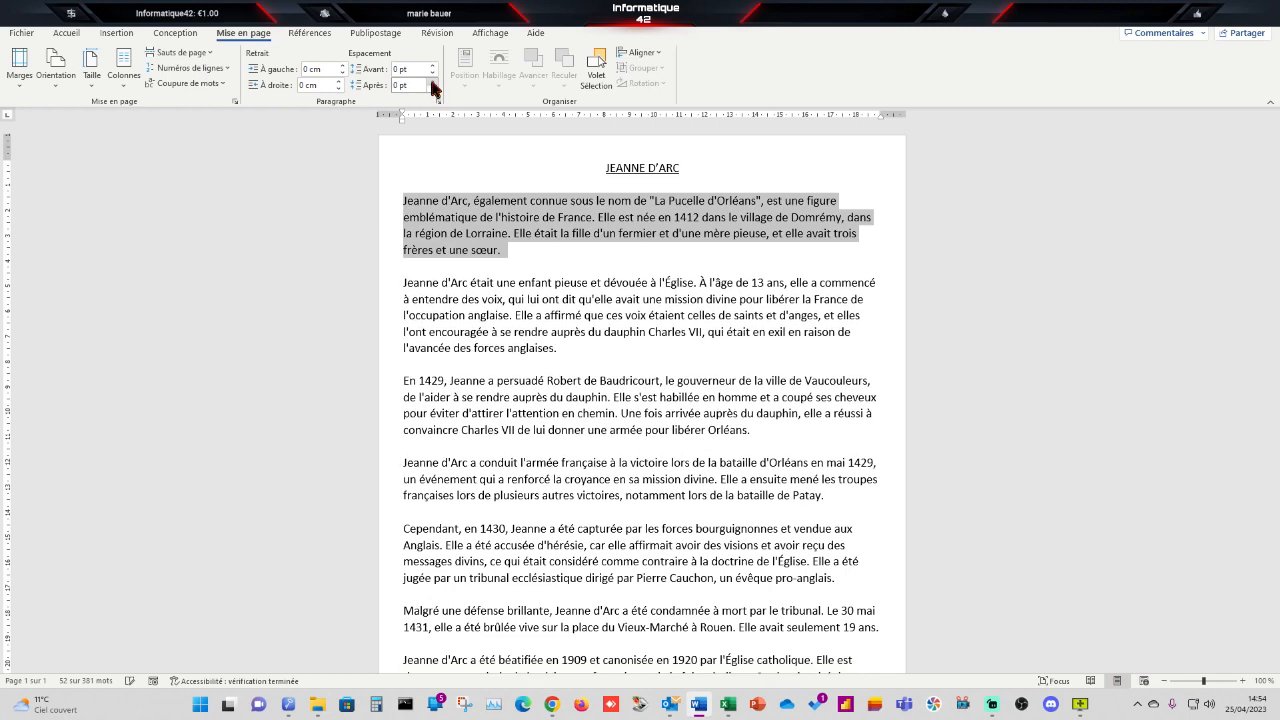
left_click(417, 85)
left_click(432, 89)
left_click(434, 82)
left_click(434, 82)
left_click(434, 82)
left_click(434, 82)
left_click(434, 89)
left_click(434, 89)
left_click(434, 89)
left_click(434, 89)
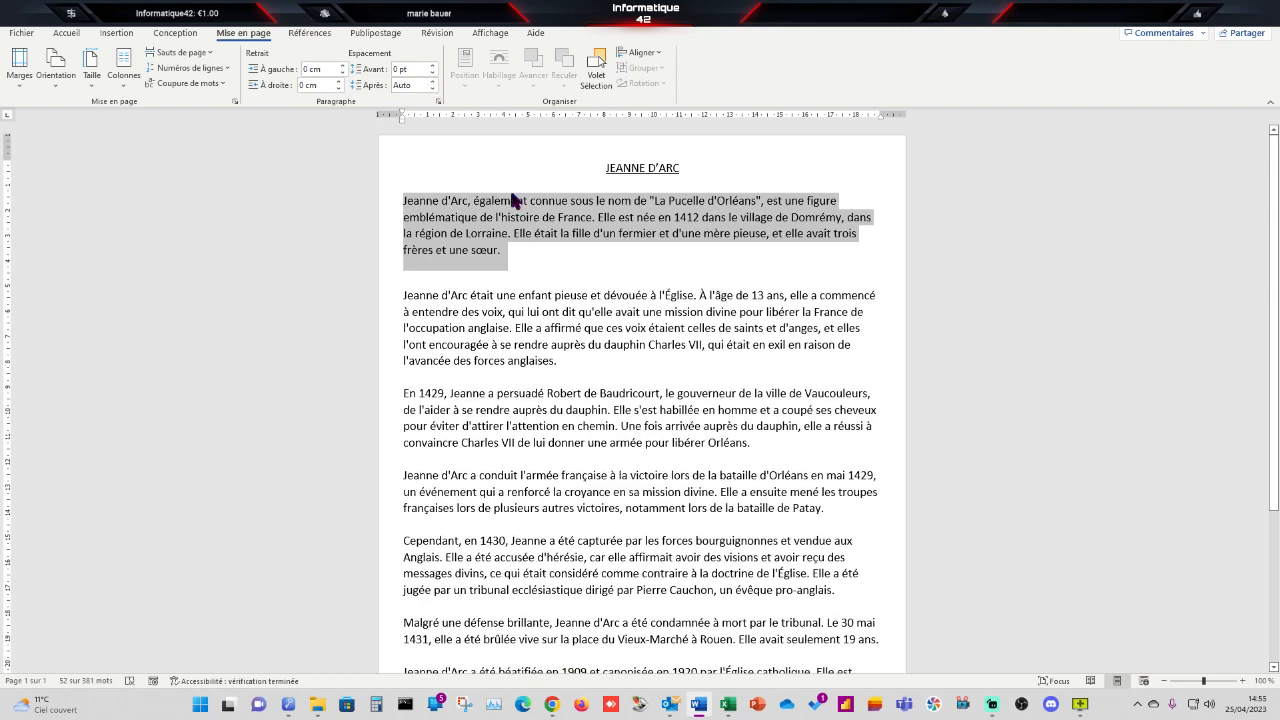
left_click(434, 82)
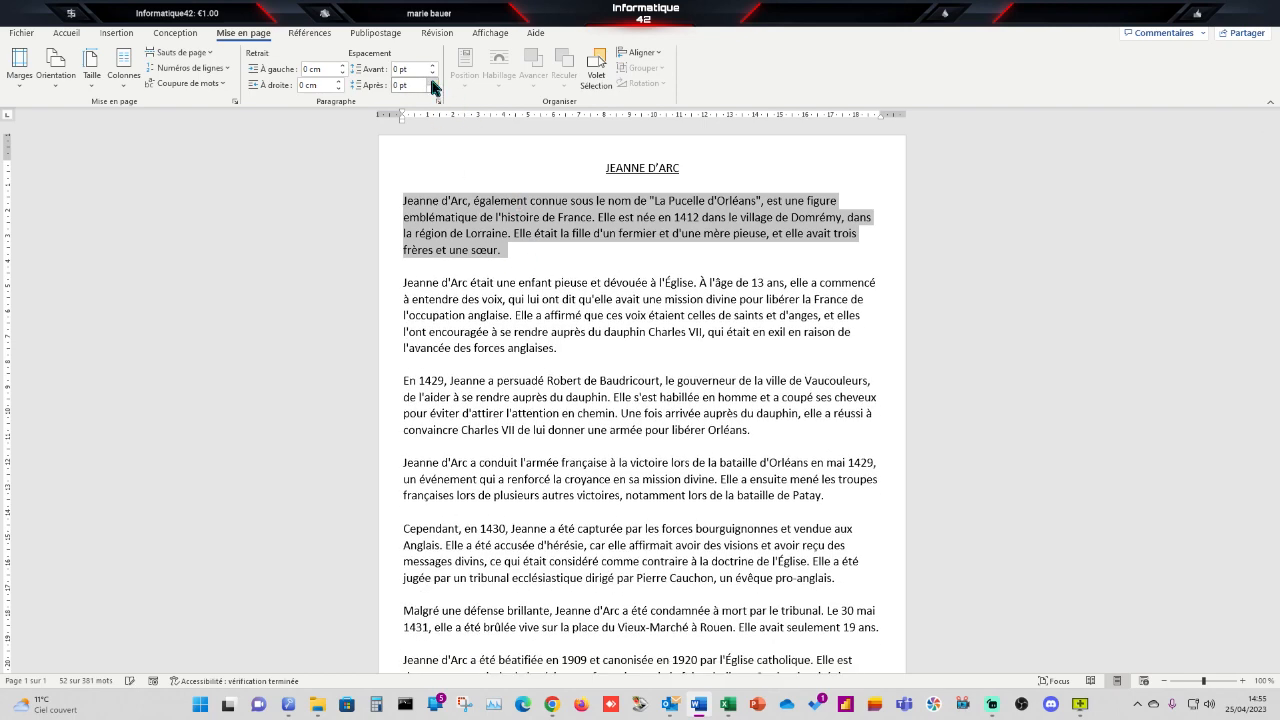
left_click(614, 268)
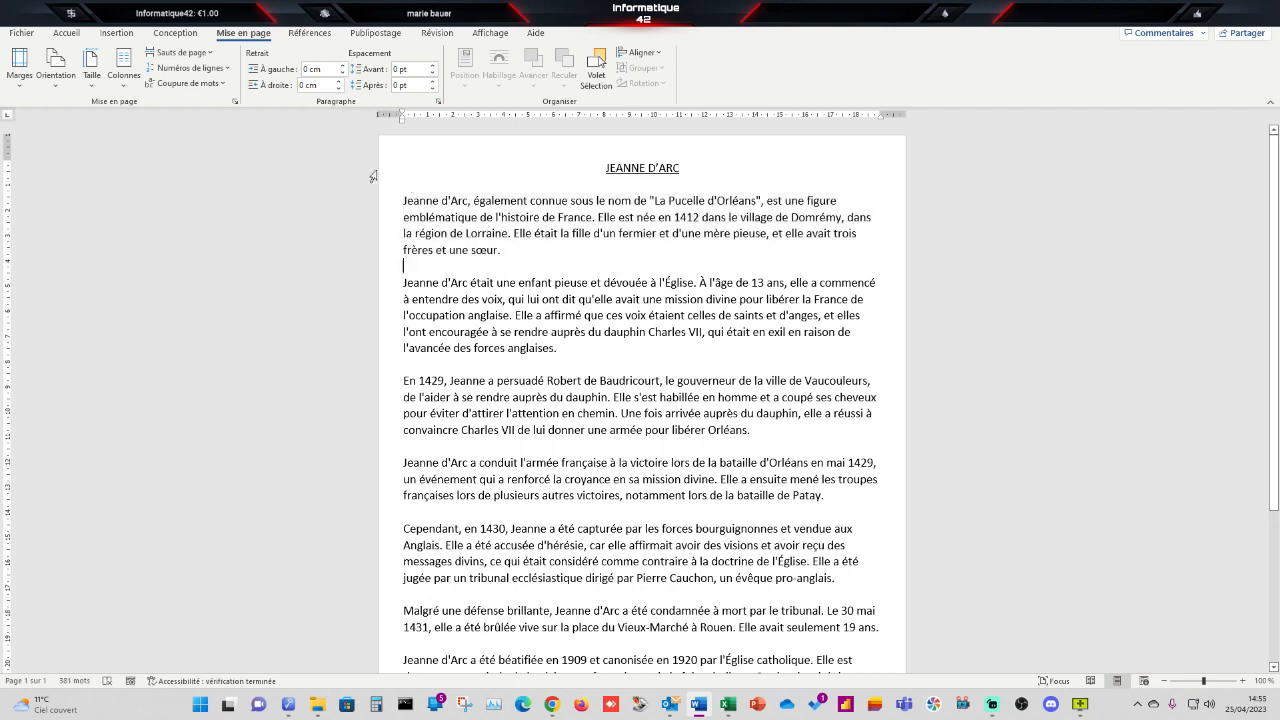
Display the gridlines on the page and review the grid and alignment guide settings without changing them
left_click(657, 52)
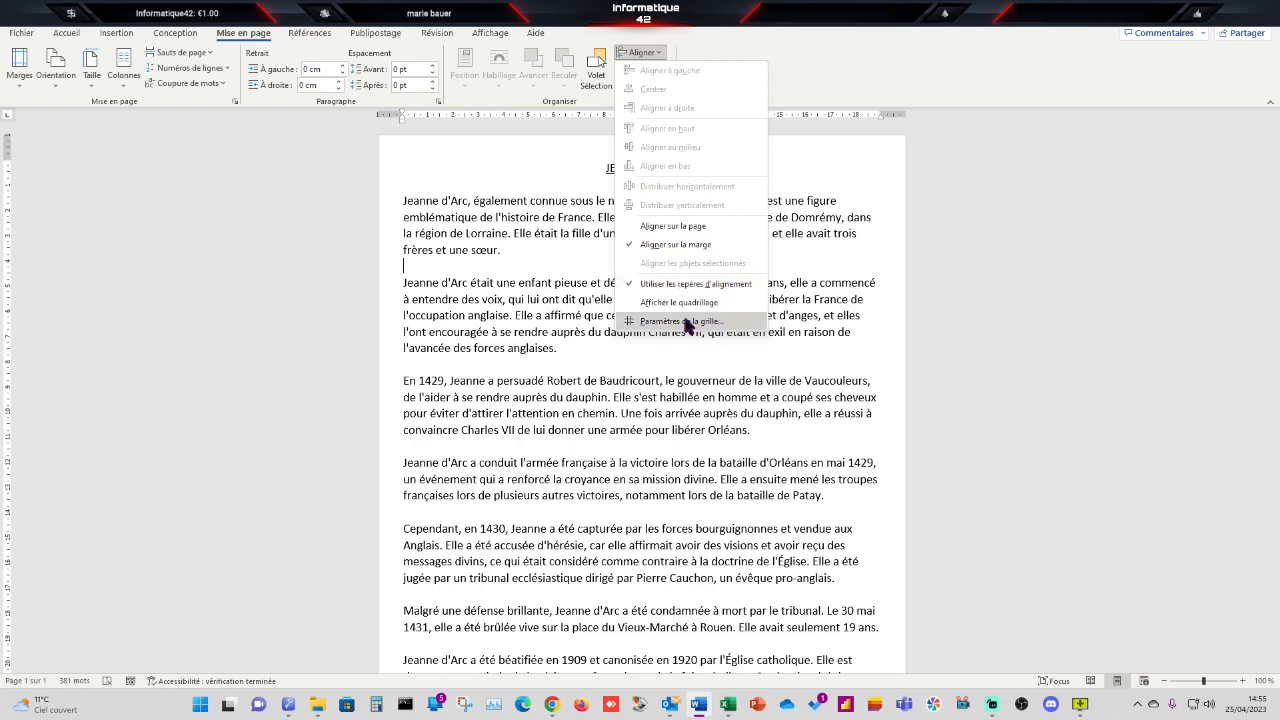
left_click(686, 303)
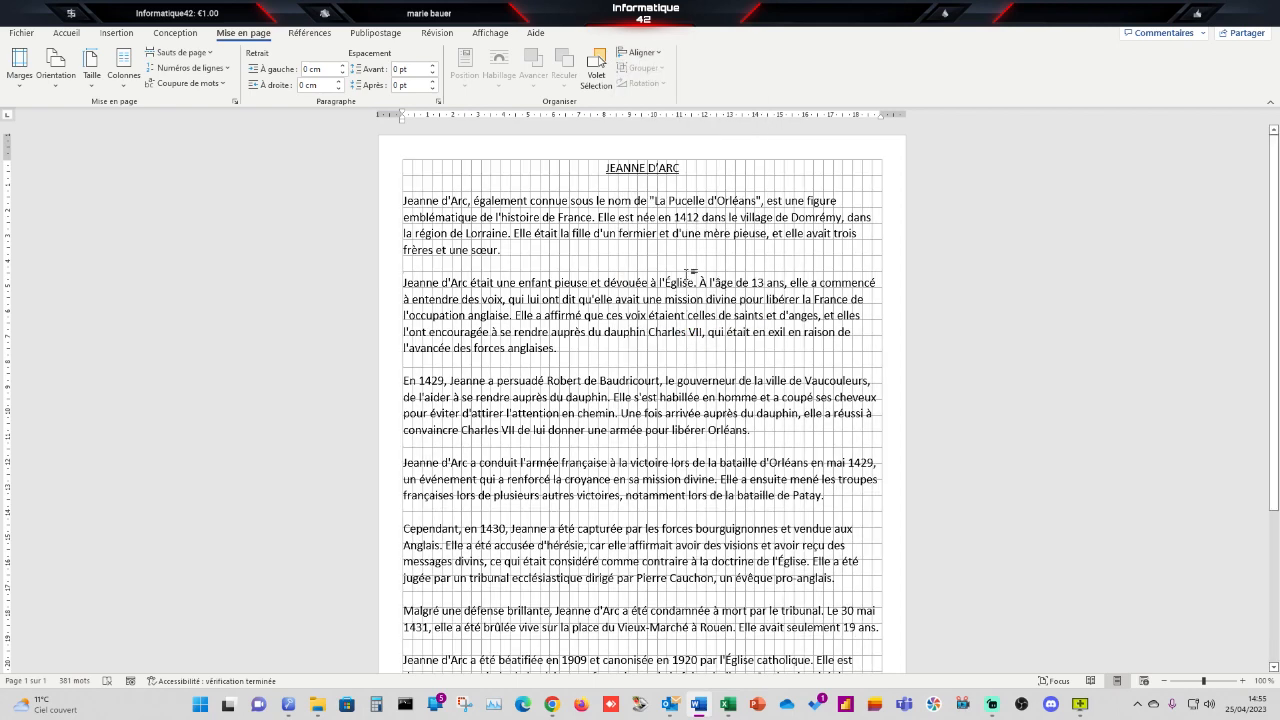
left_click(639, 54)
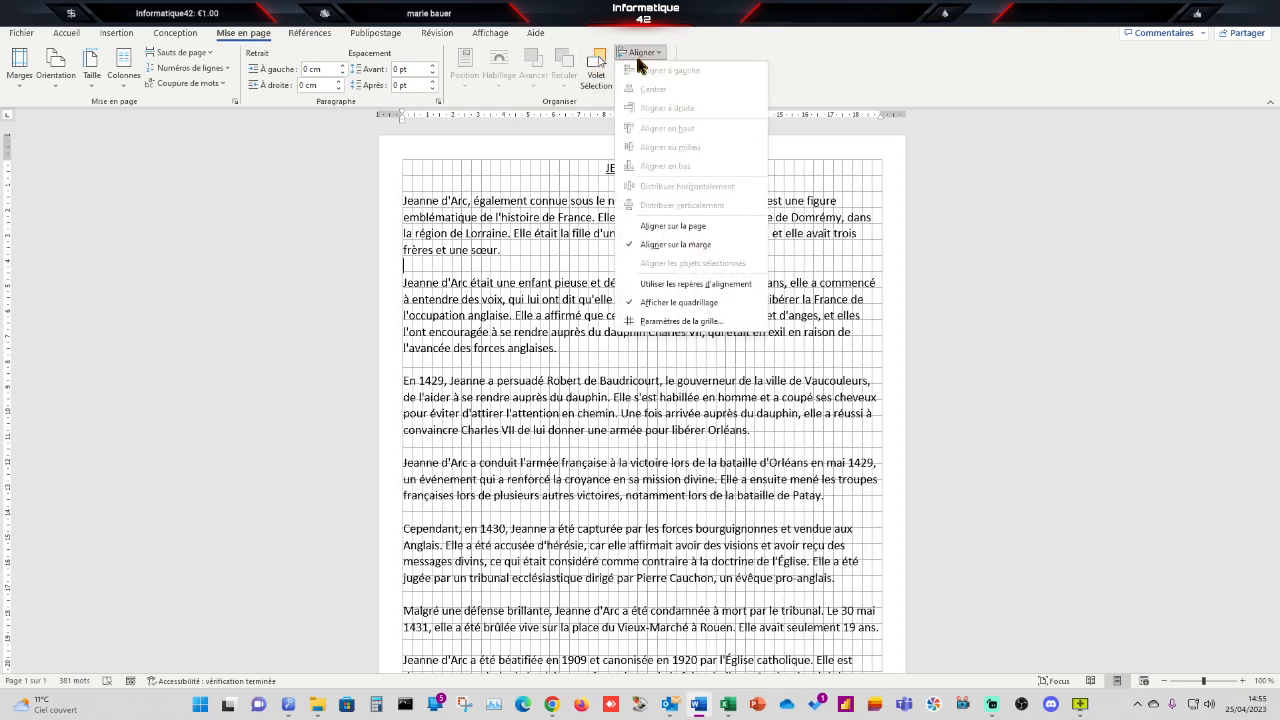
left_click(668, 321)
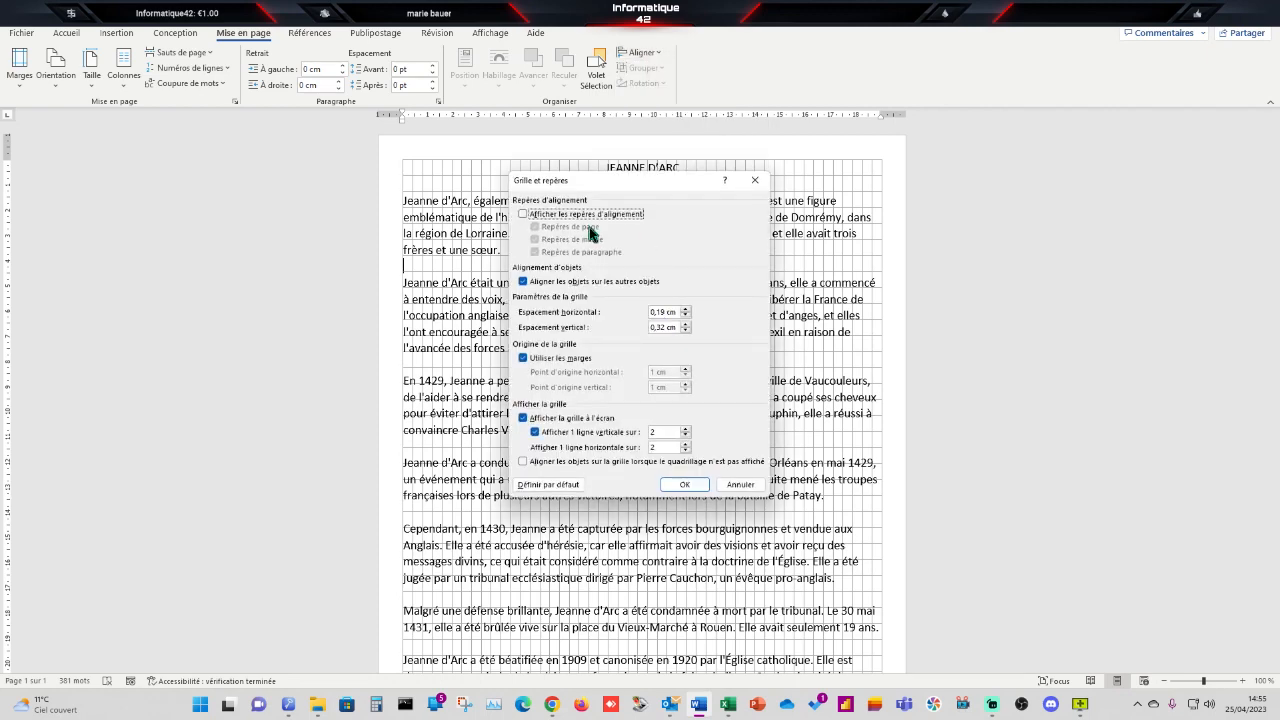
left_click(740, 484)
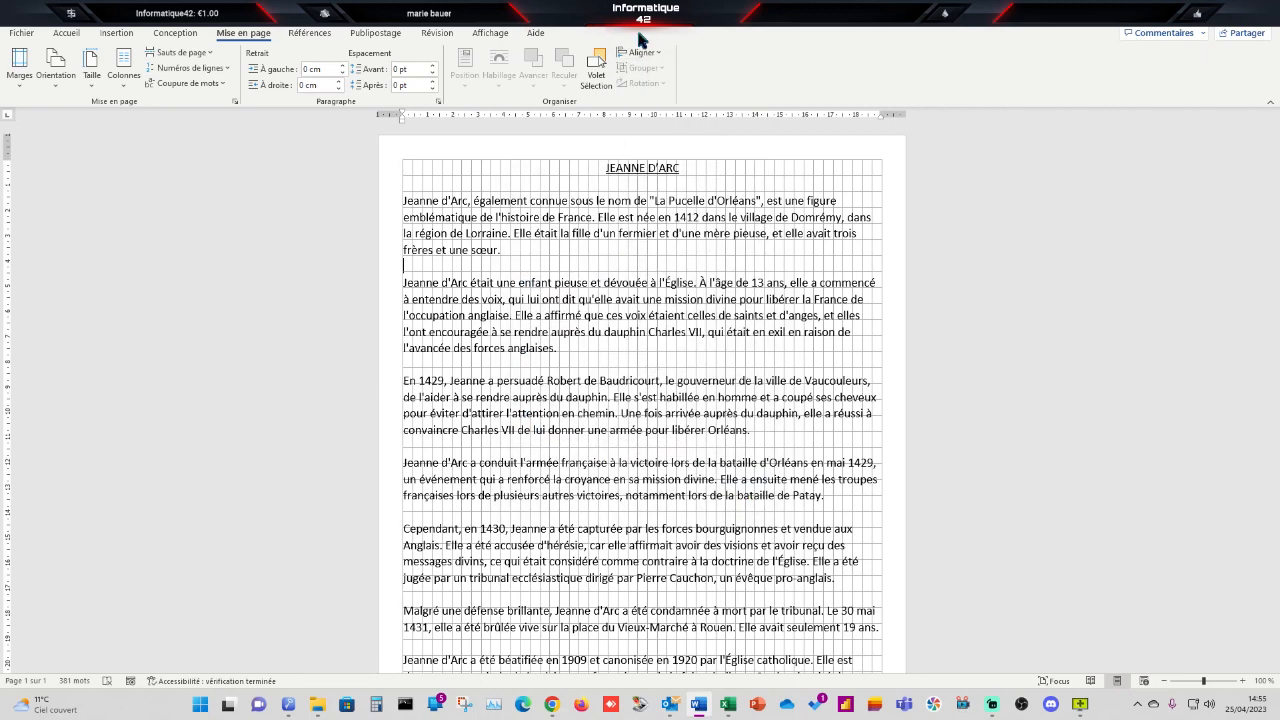
Select the whole first paragraph, check the alignment options available for it, and hide the page gridlines
triple_click(540, 225)
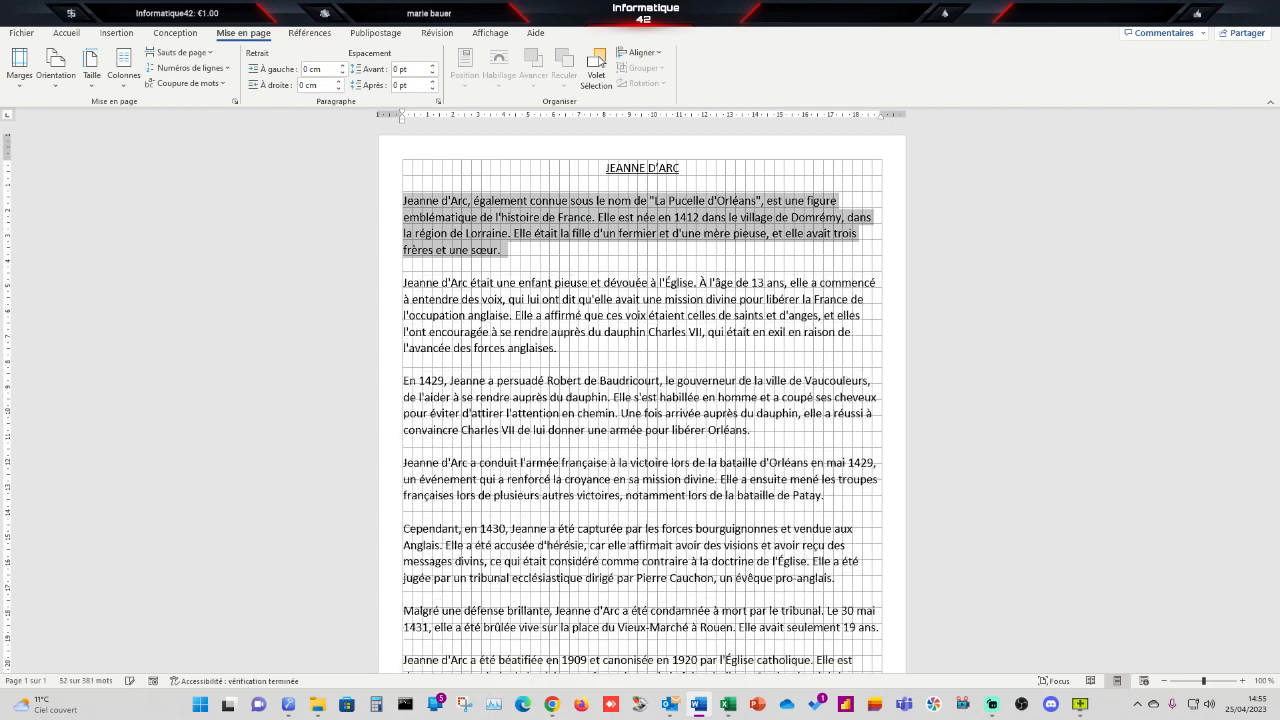
left_click(642, 52)
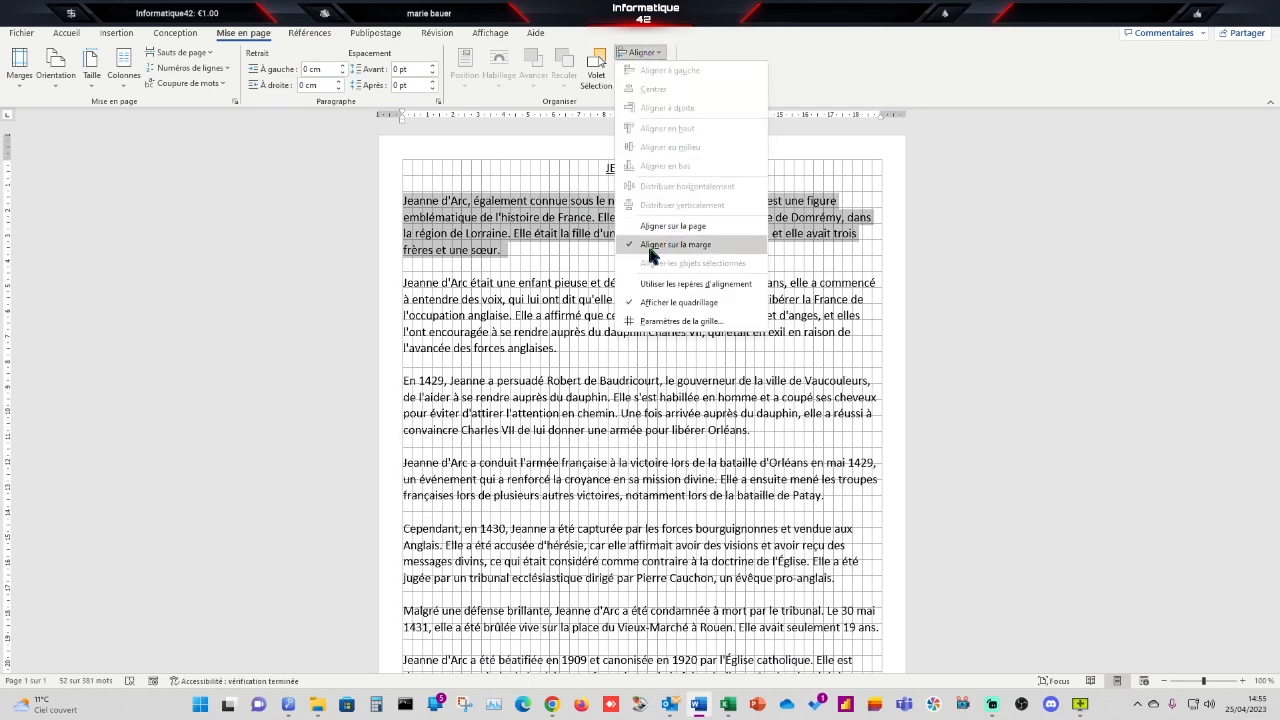
left_click(660, 302)
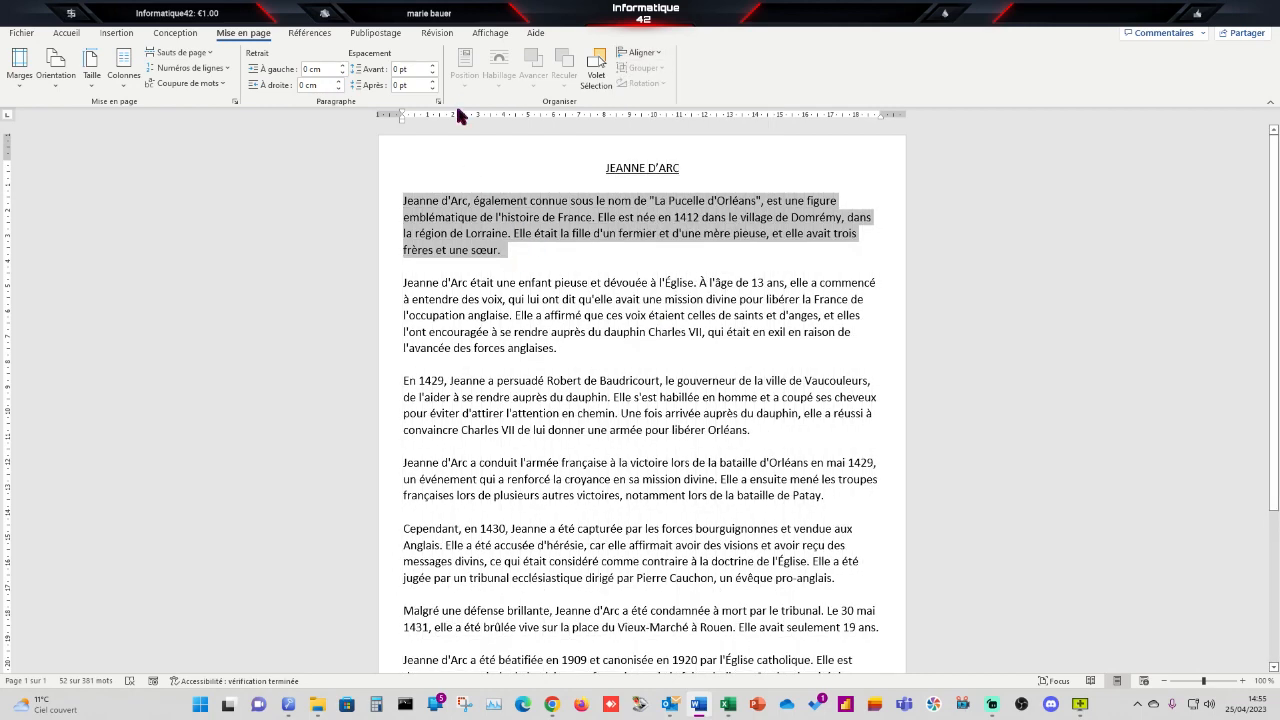
Show the Selection pane, look at its display options, and close it
left_click(596, 70)
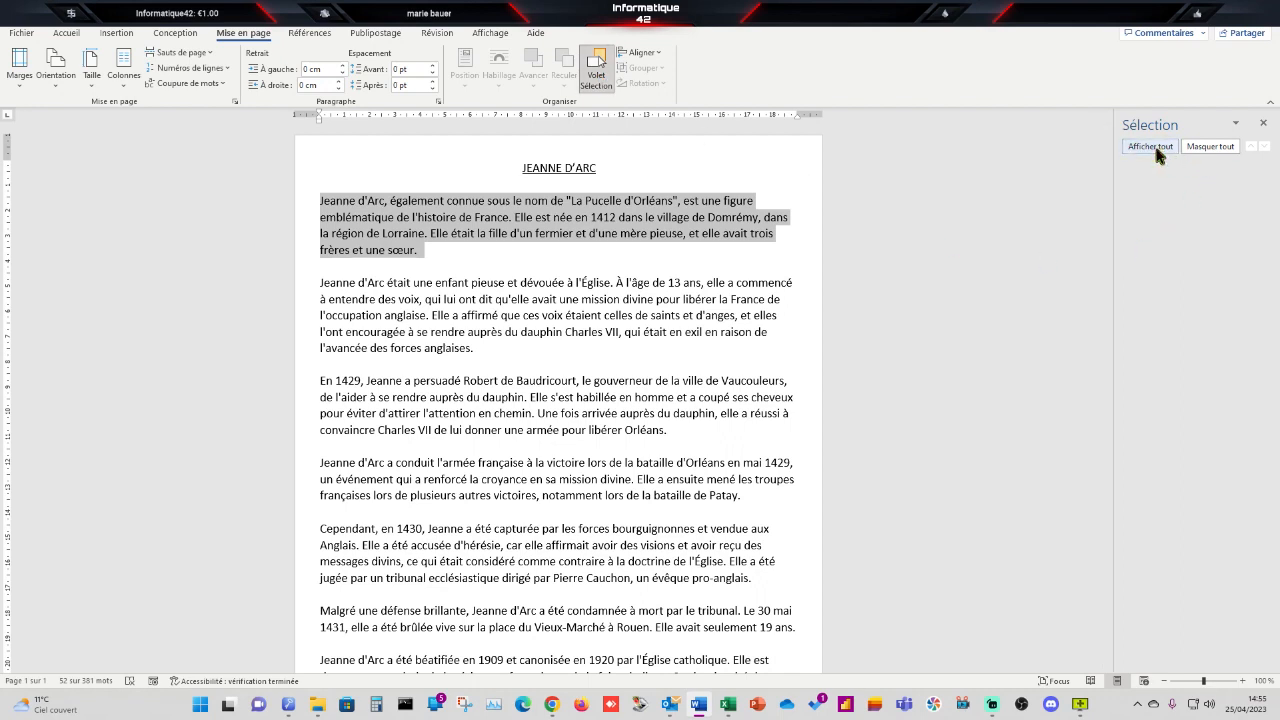
left_click(1237, 123)
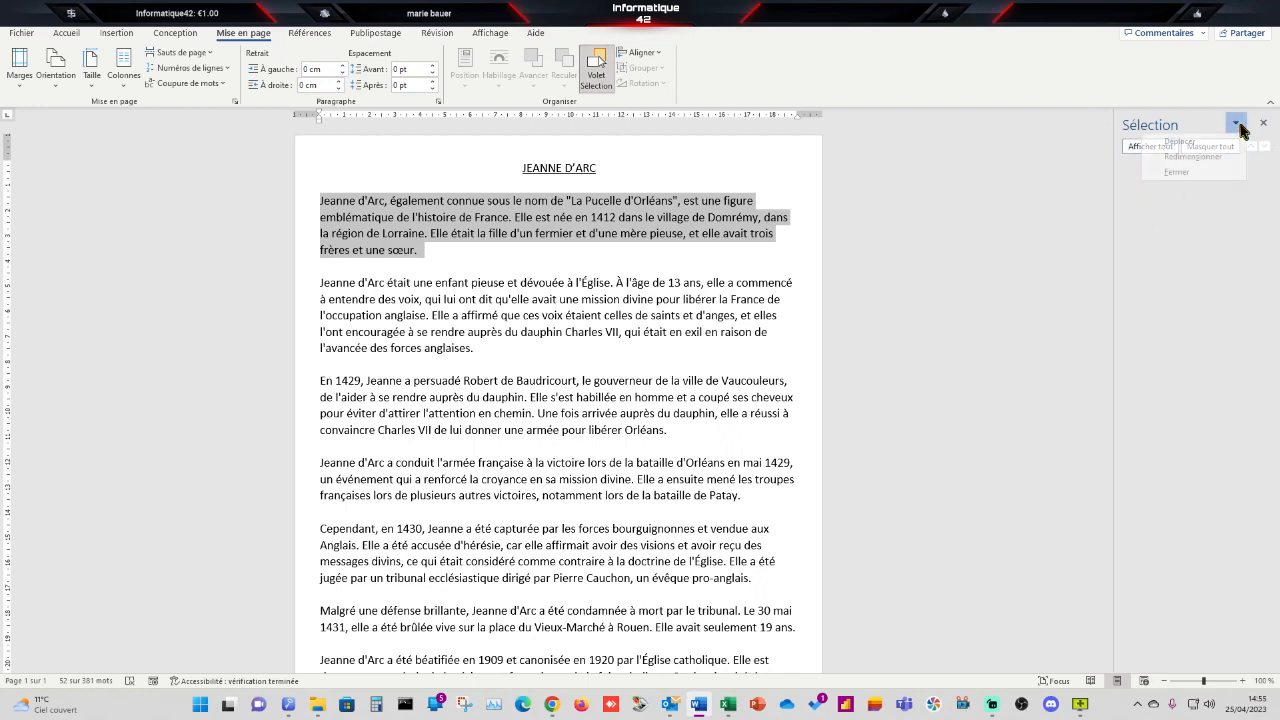
left_click(1238, 124)
left_click(1263, 123)
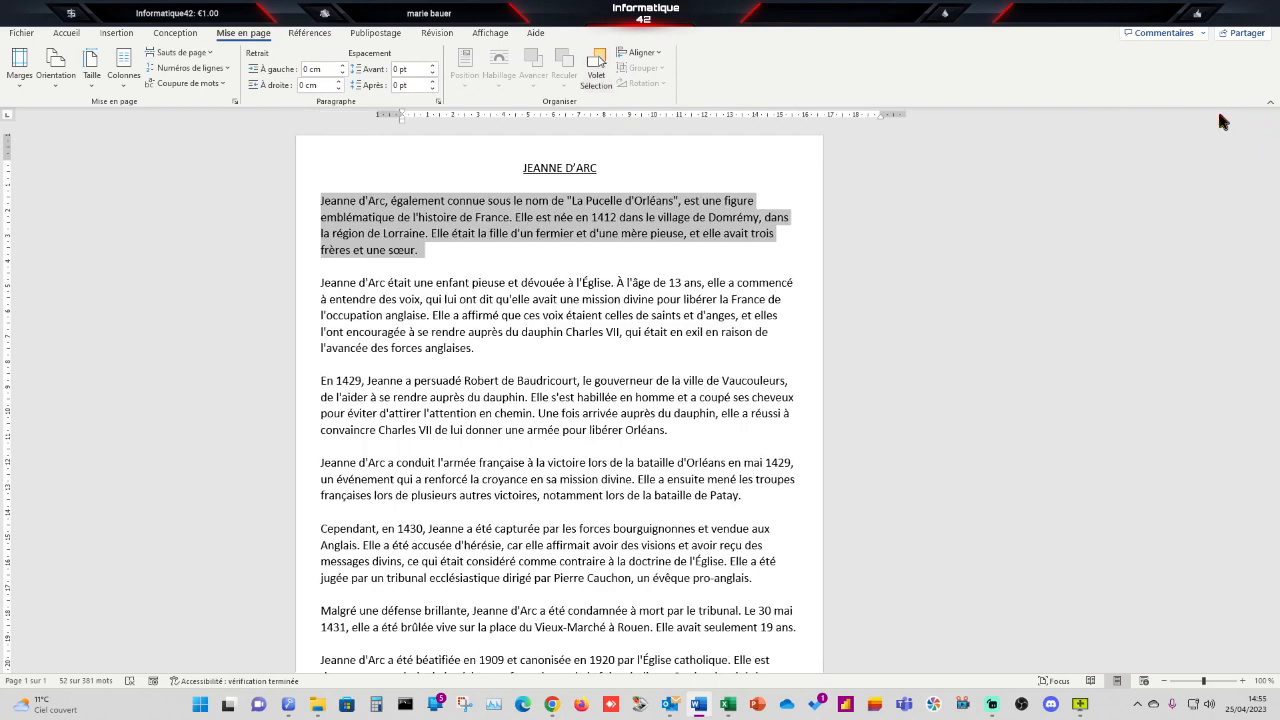